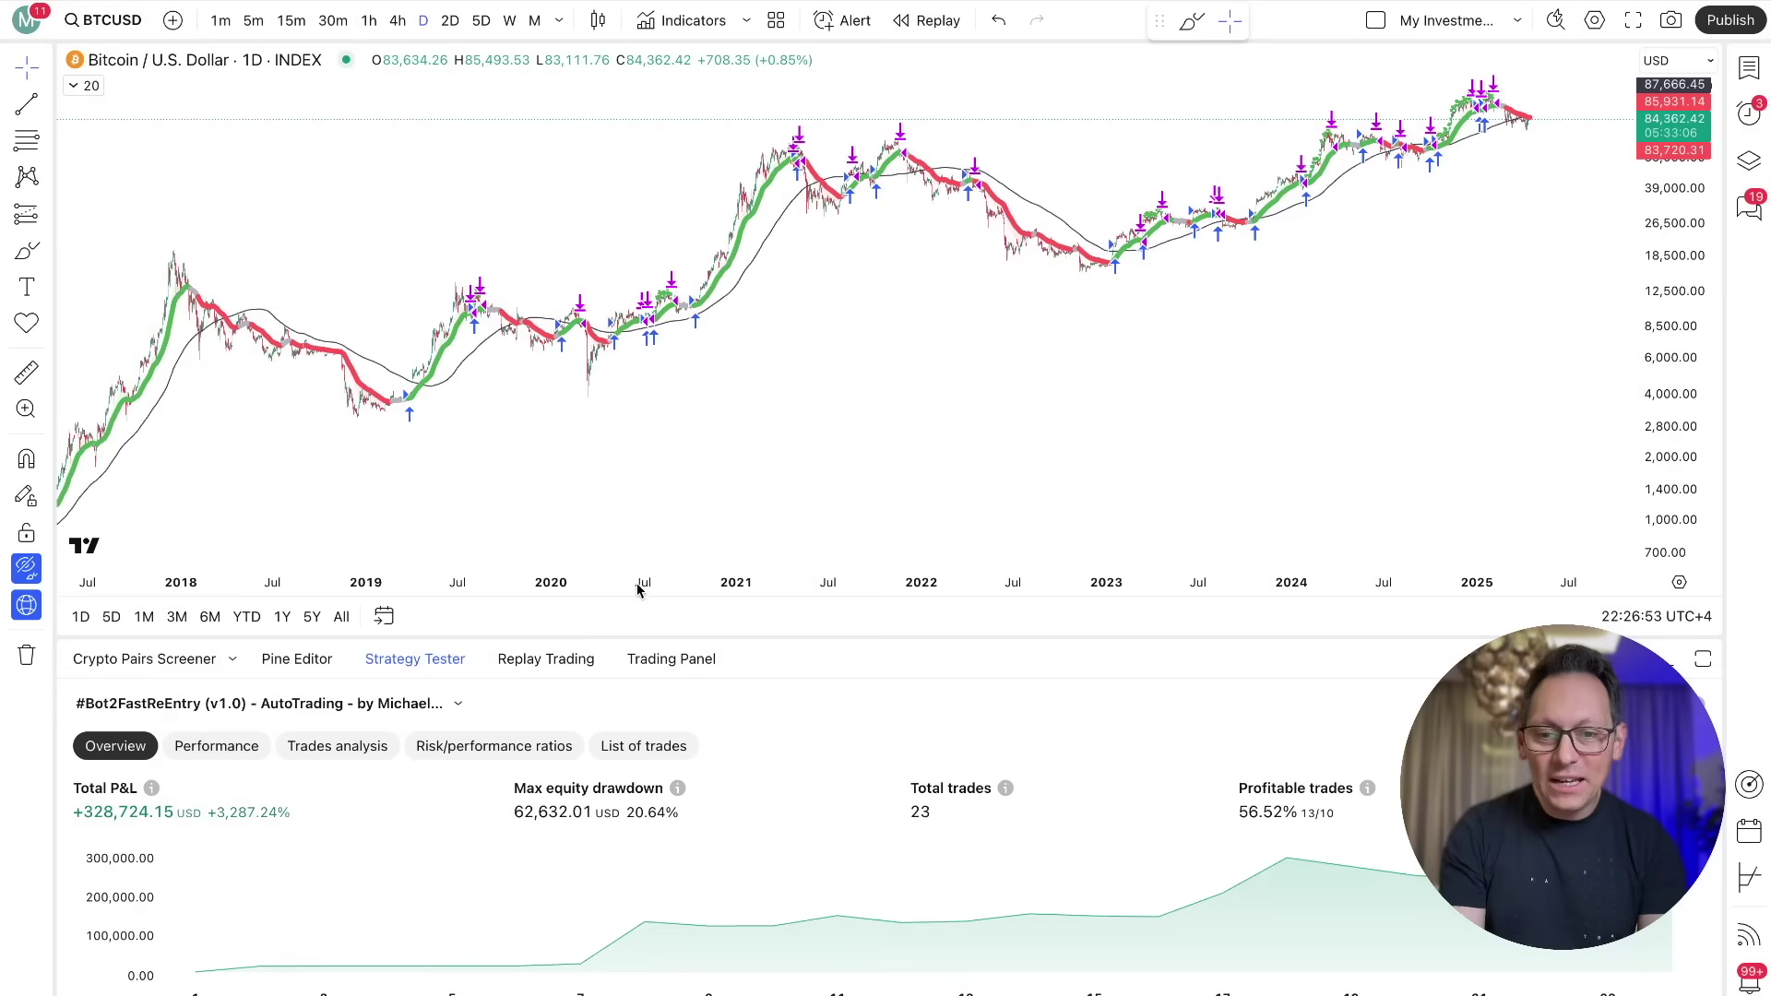
Step: Check the Hull Suite code, then circle the first AI-answer row in red and number rows 1 and 2
{"action": "left_click", "coordinate": [301, 663]}
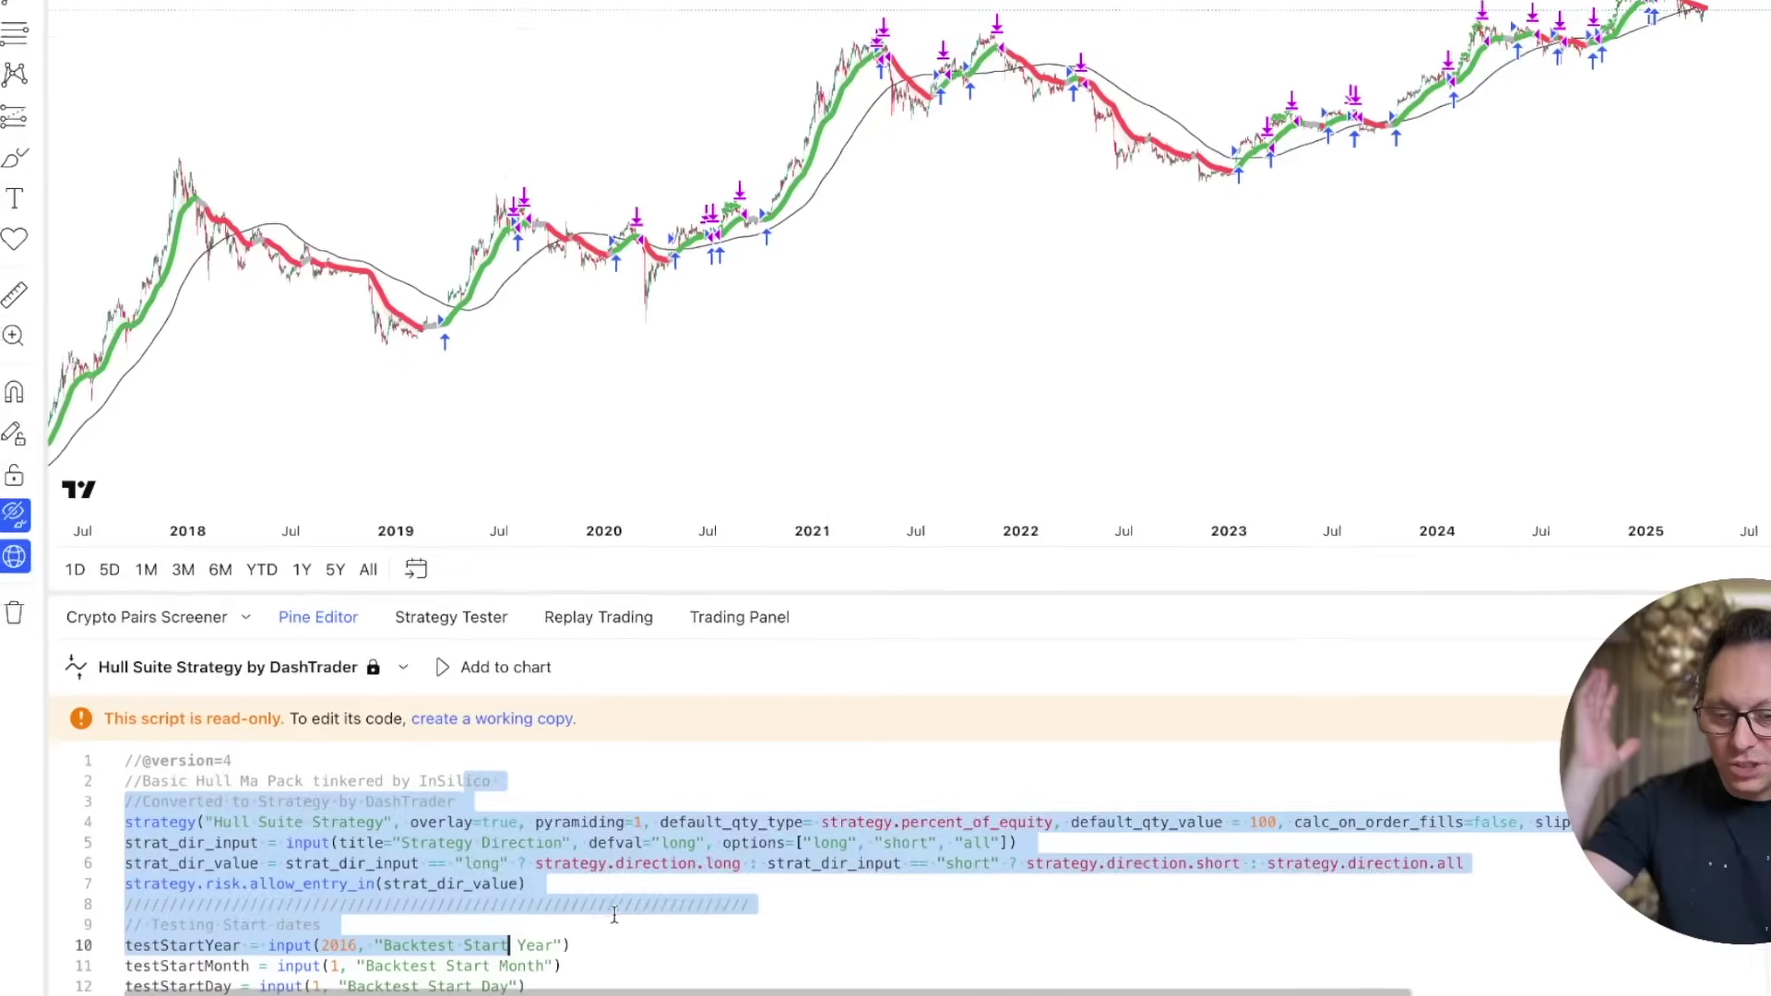
{"action": "left_click", "coordinate": [441, 623]}
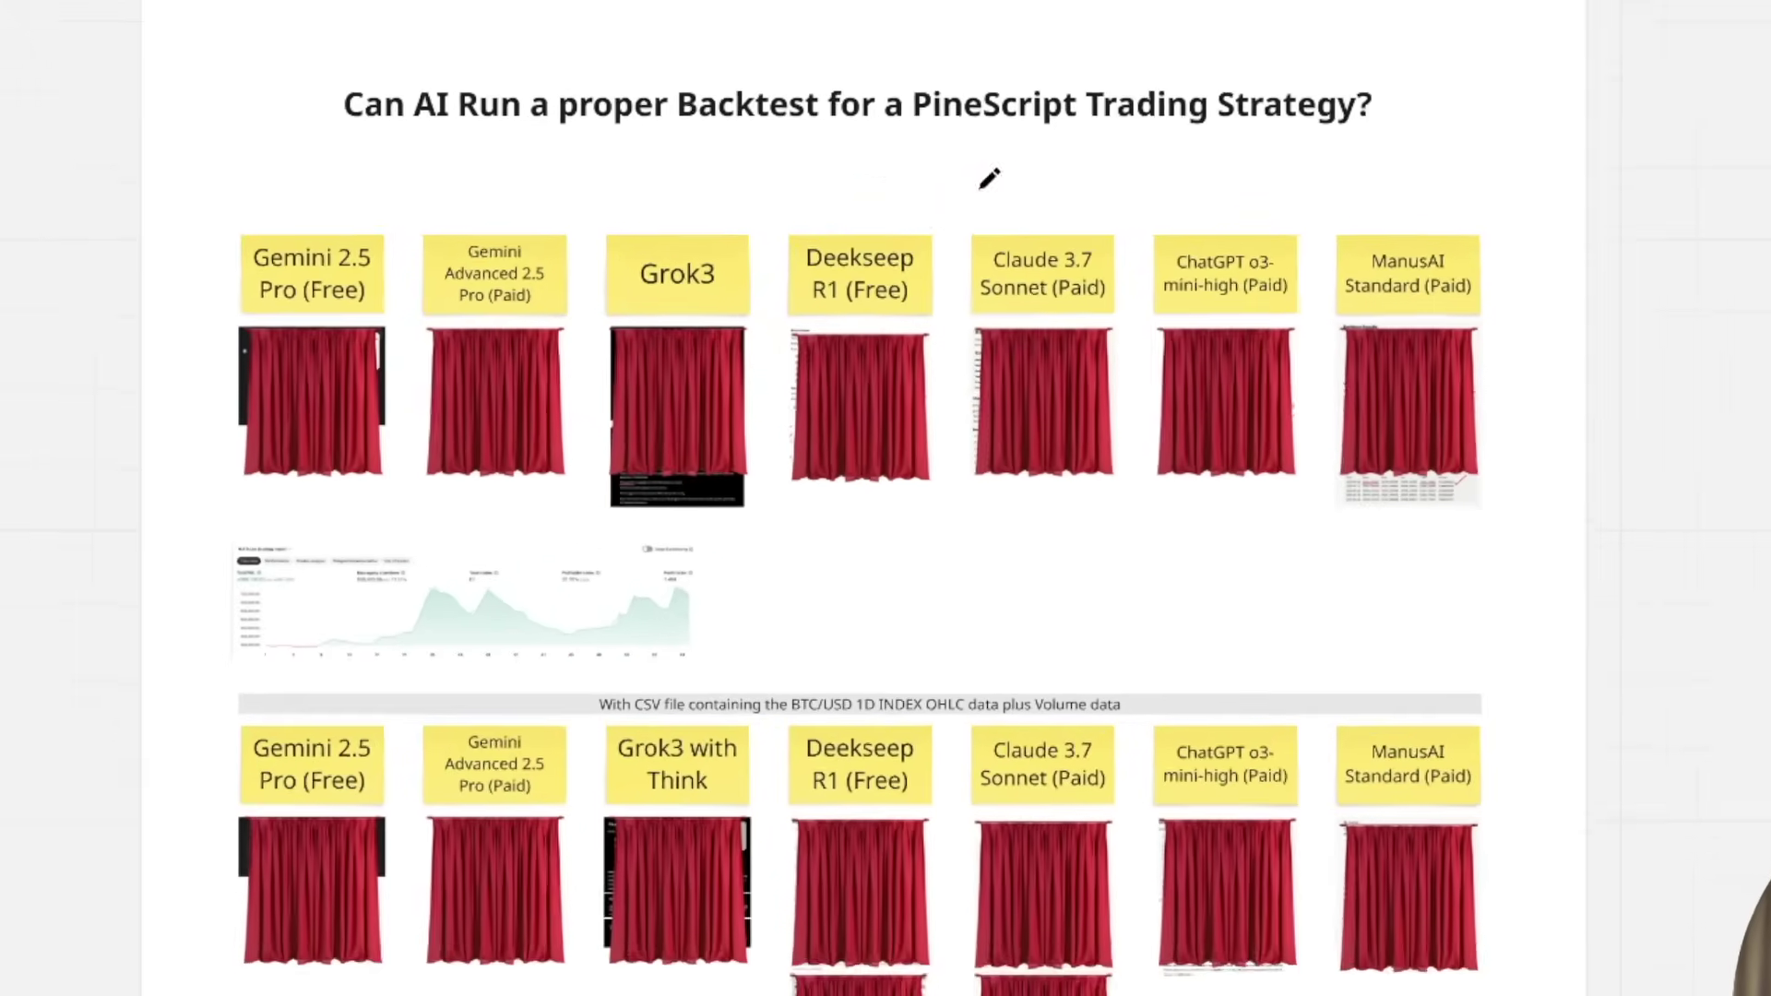
{"action": "left_click_drag", "start_coordinate": [988, 175], "coordinate": [1766, 607]}
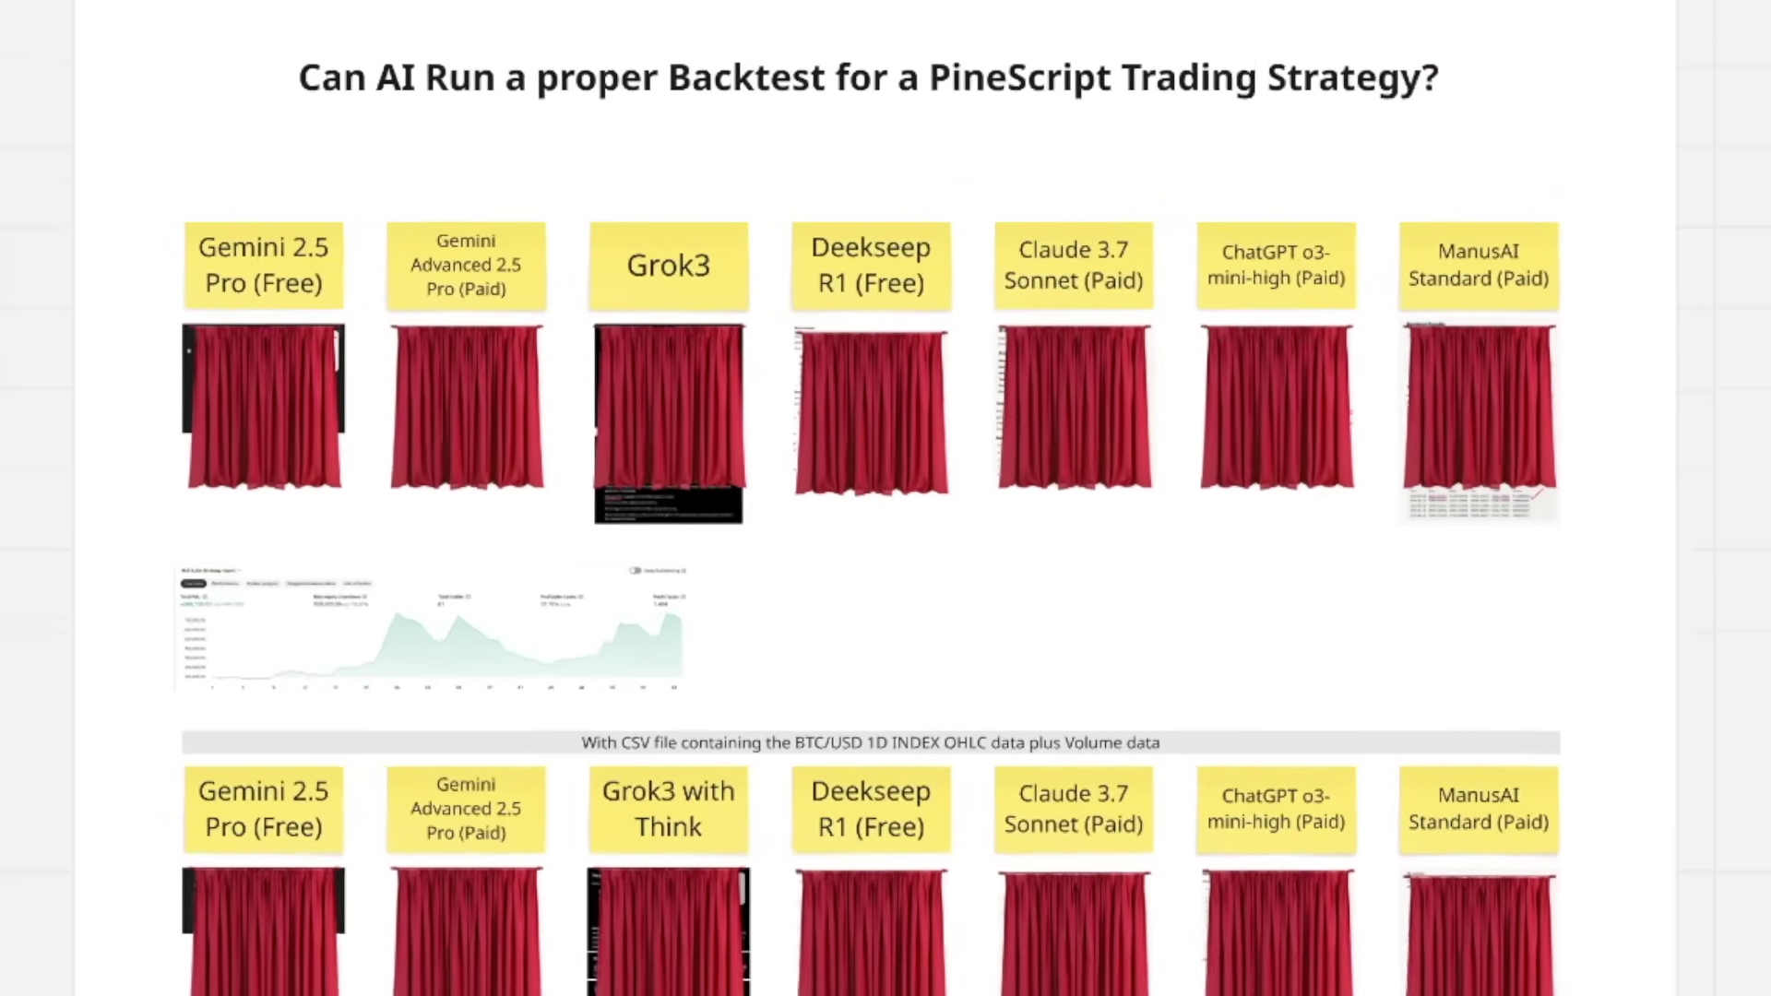
{"action": "left_click_drag", "start_coordinate": [231, 334], "coordinate": [340, 423]}
{"action": "left_click_drag", "start_coordinate": [364, 600], "coordinate": [369, 690]}
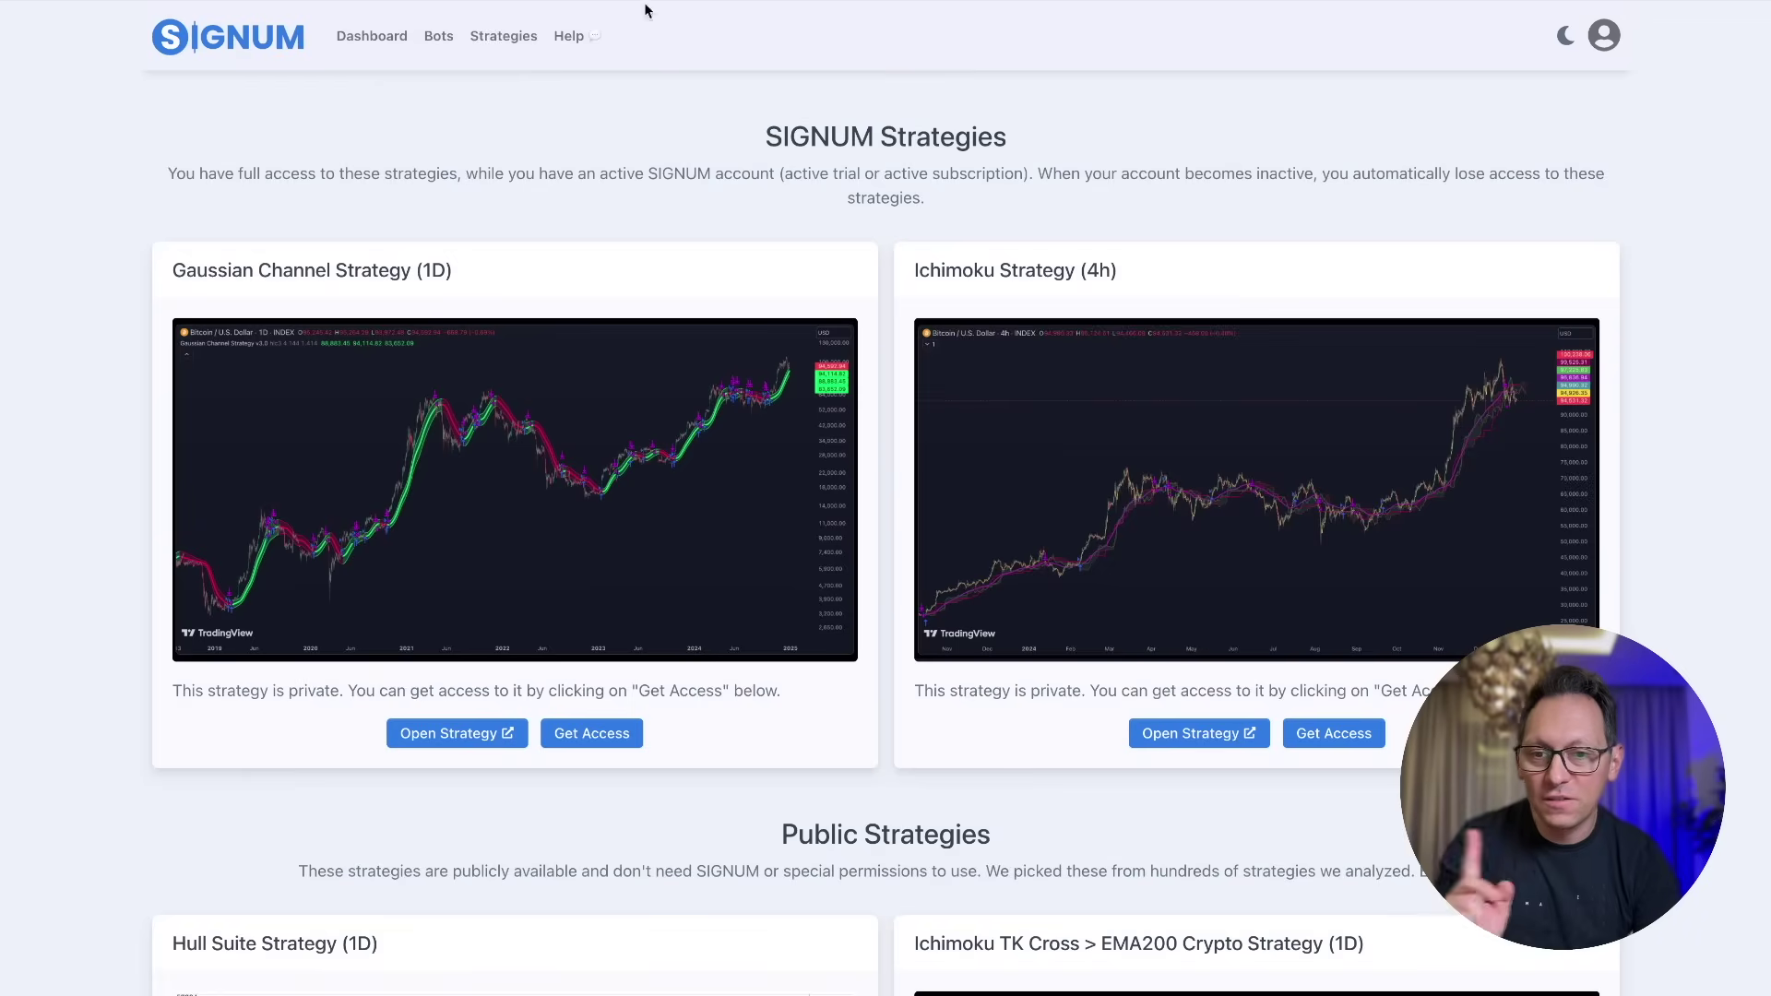
Step: Open Hull Suite Strategy (1D) from SIGNUM's Public Strategies list on TradingView
{"action": "scroll", "coordinate": [832, 278], "scroll_direction": "down", "scroll_amount": 7}
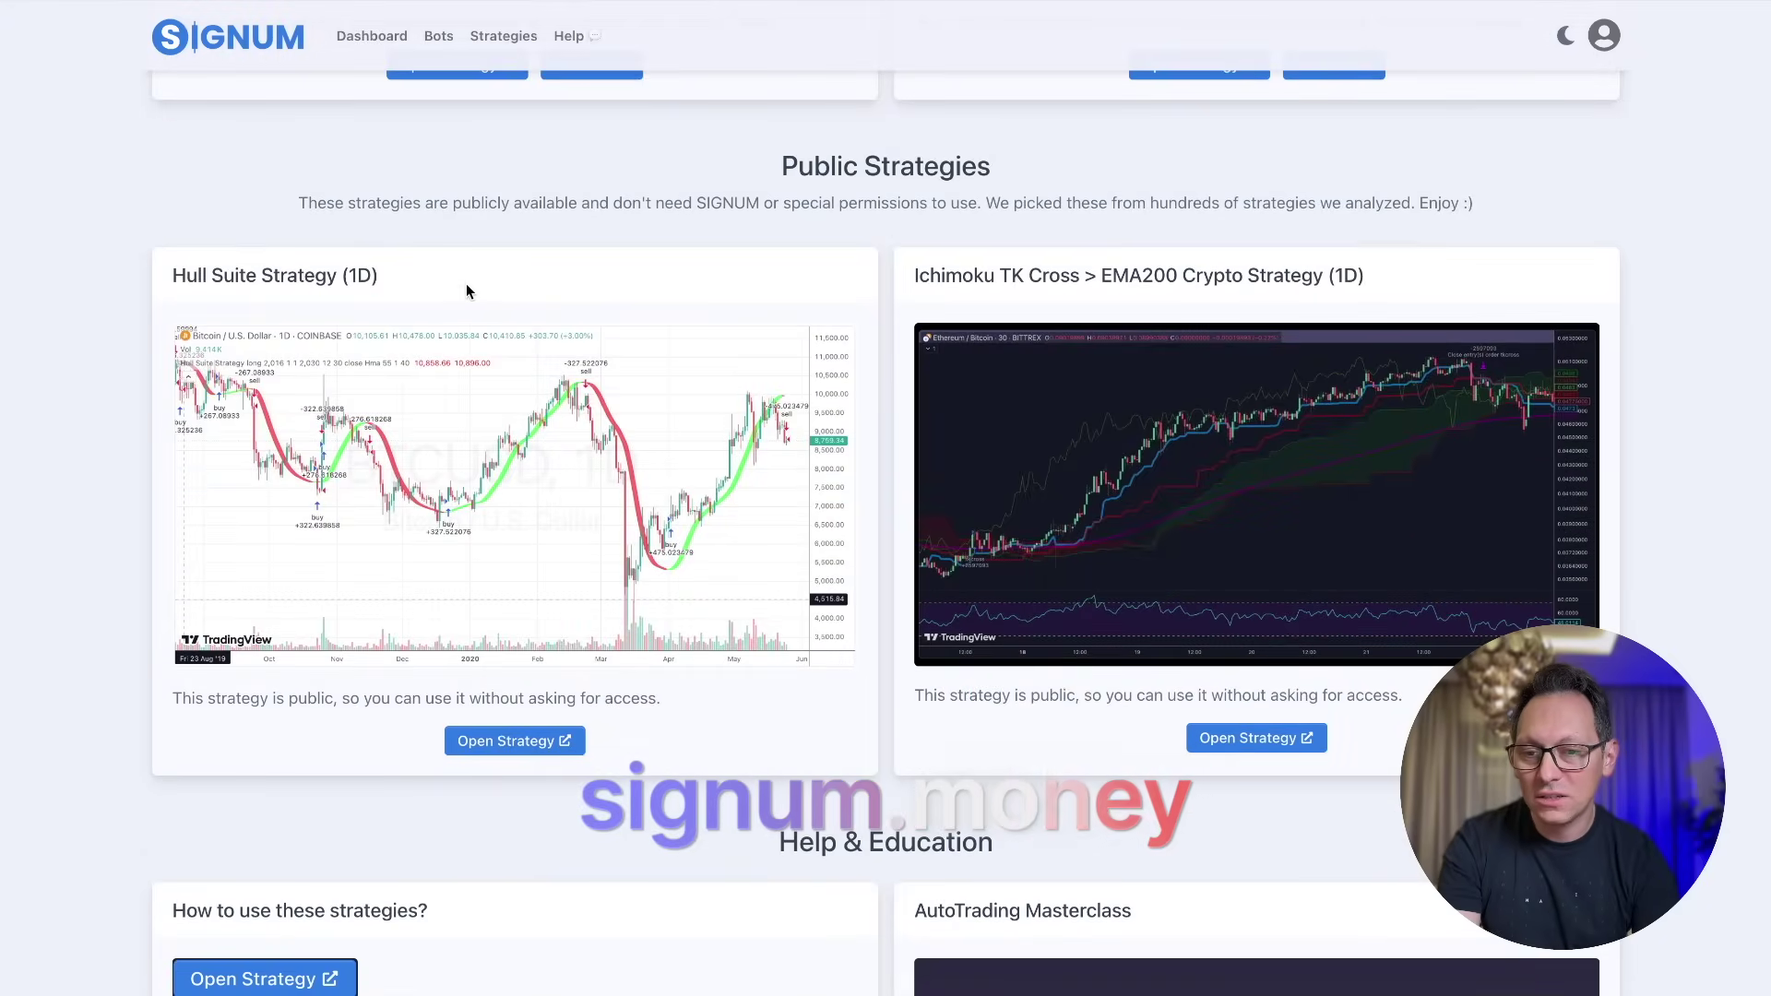
{"action": "left_click", "coordinate": [524, 741]}
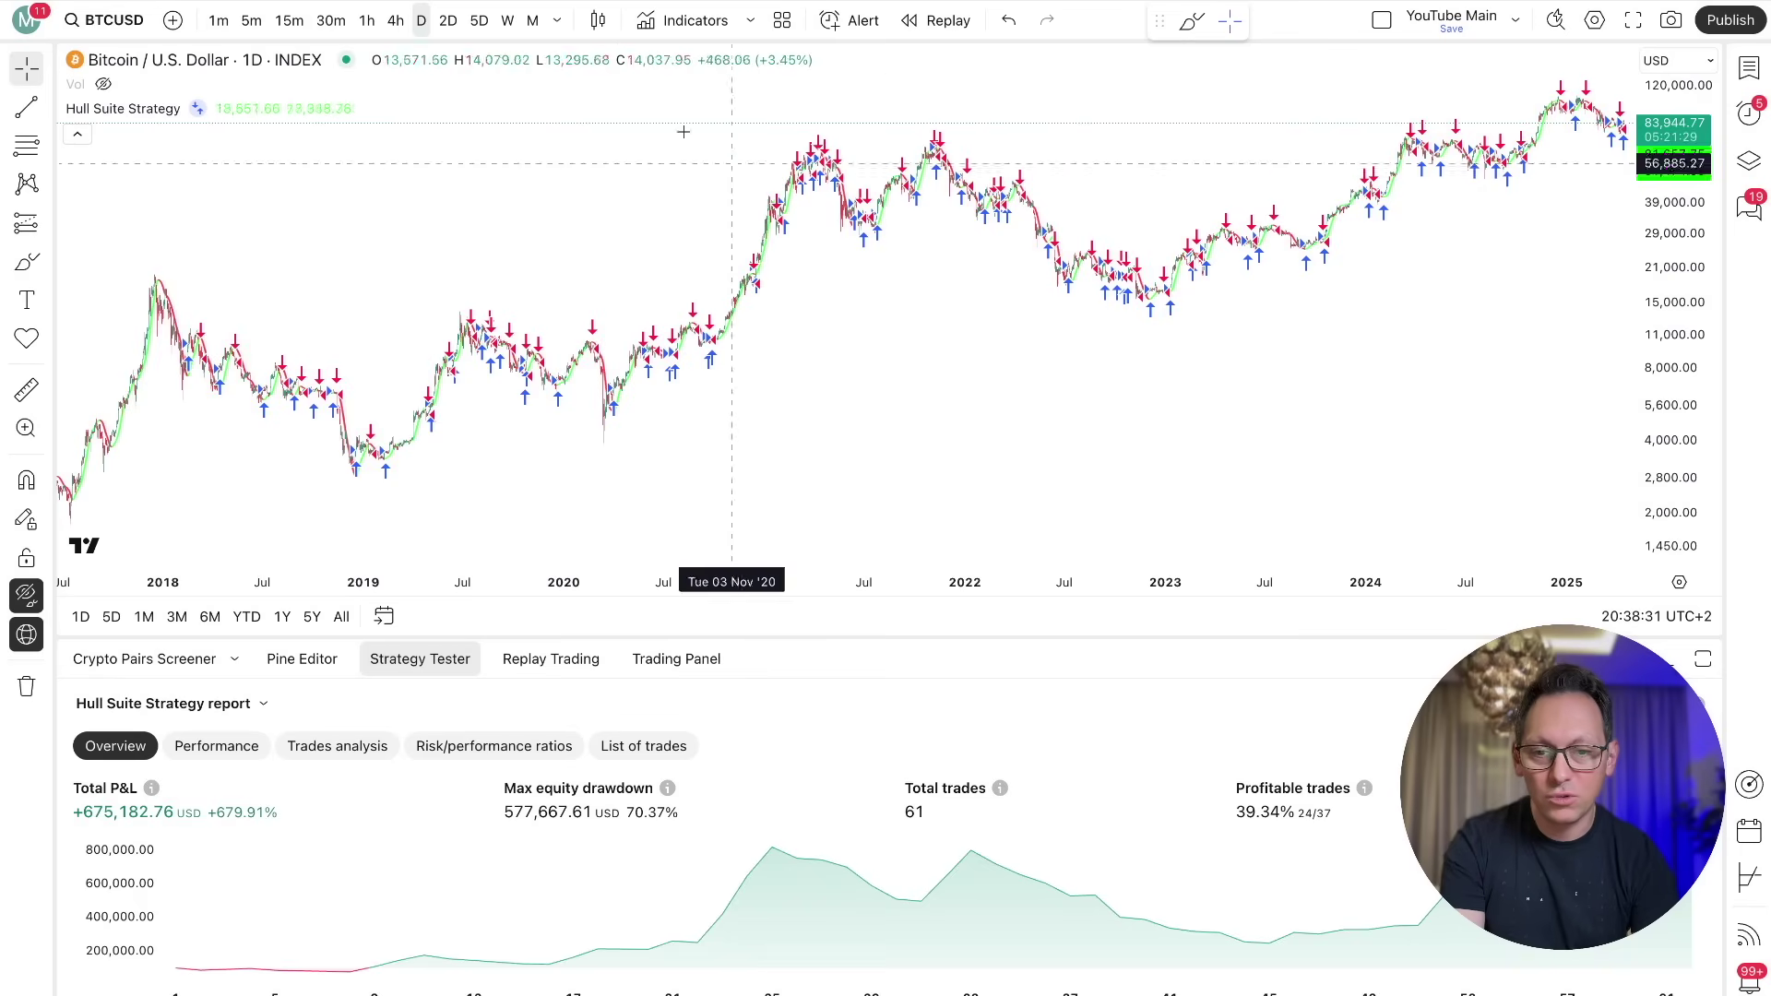
Step: Search indicators for 'hull', then open the Hull Suite Pine source and select the whole script
{"action": "left_click", "coordinate": [649, 22]}
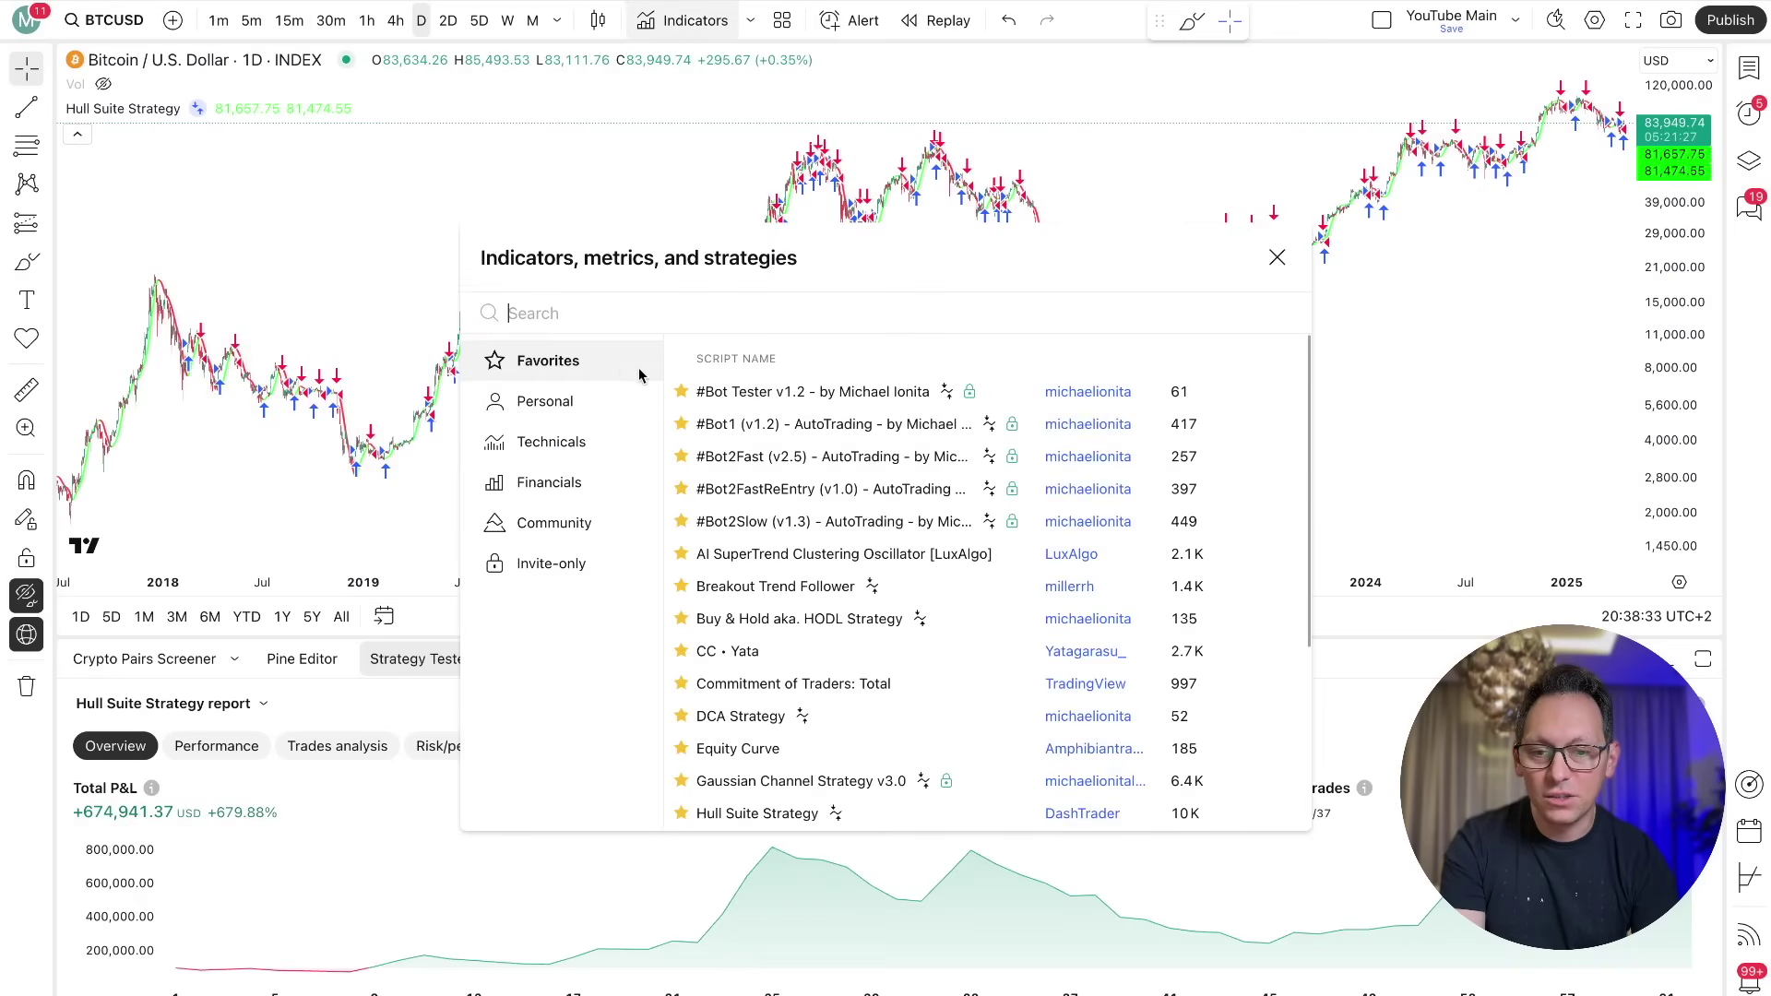
{"action": "scroll", "coordinate": [864, 506], "scroll_direction": "down", "scroll_amount": 3}
{"action": "scroll", "coordinate": [864, 507], "scroll_direction": "up", "scroll_amount": 2}
{"action": "type", "text": "hull"}
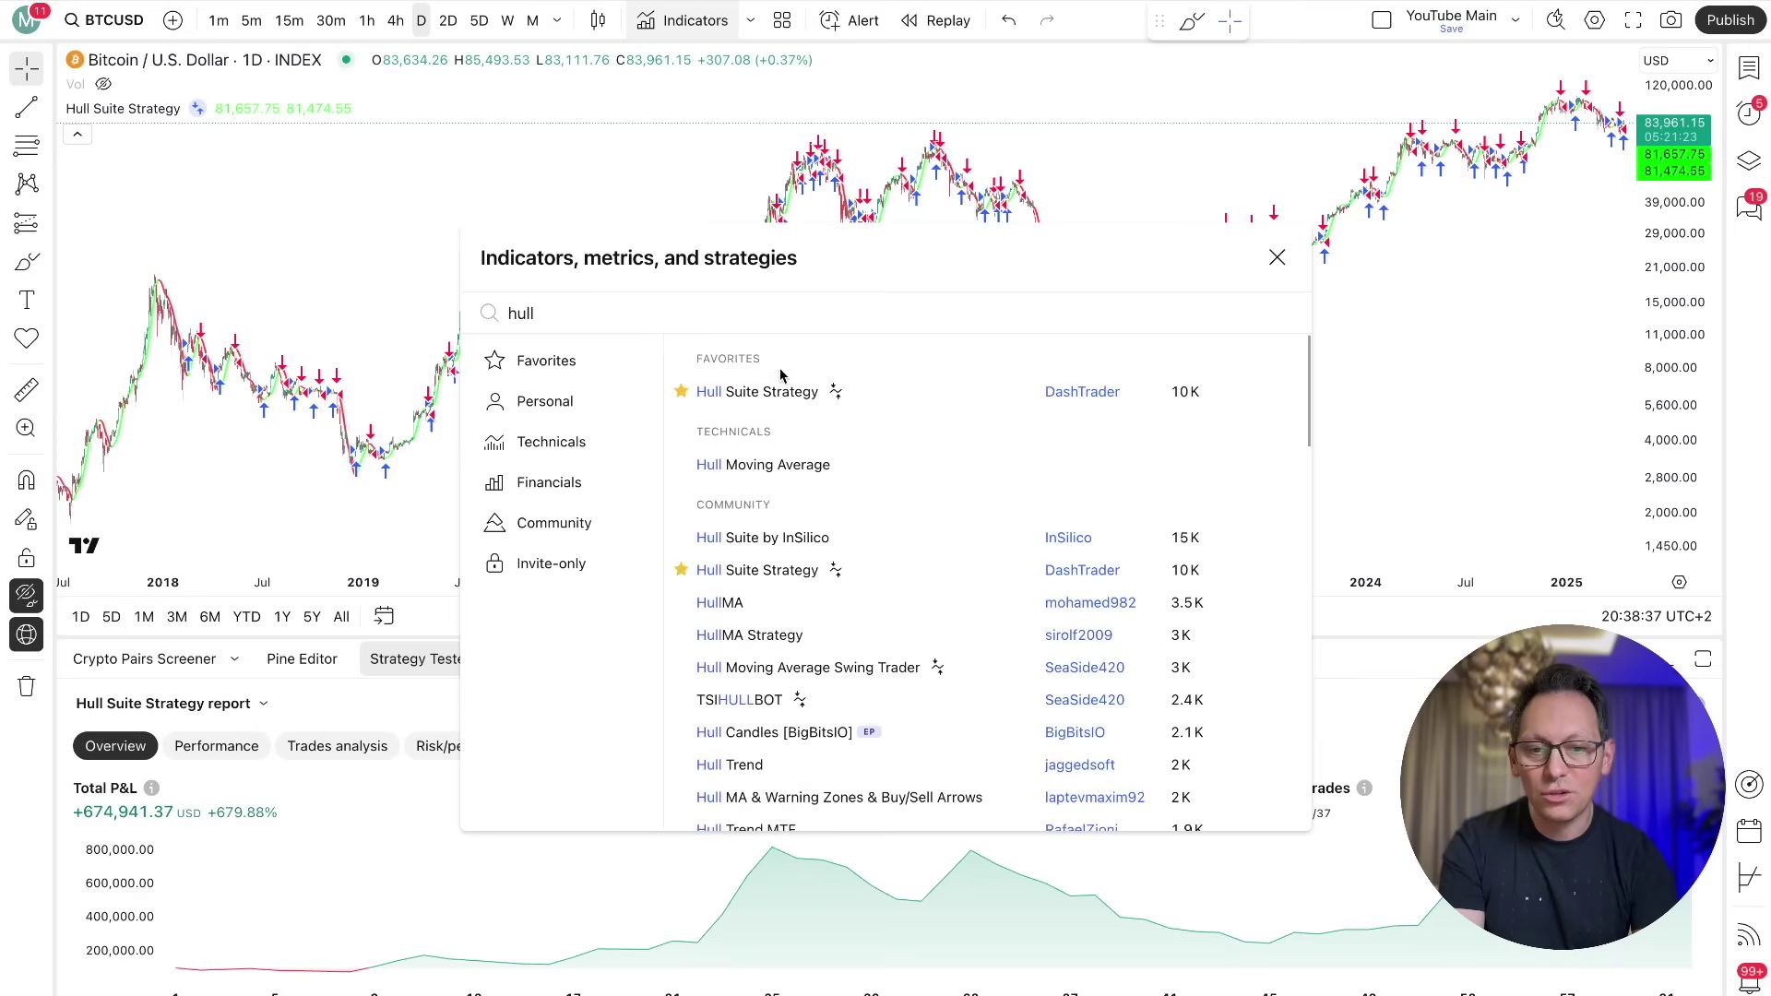
{"action": "left_click", "coordinate": [1276, 259]}
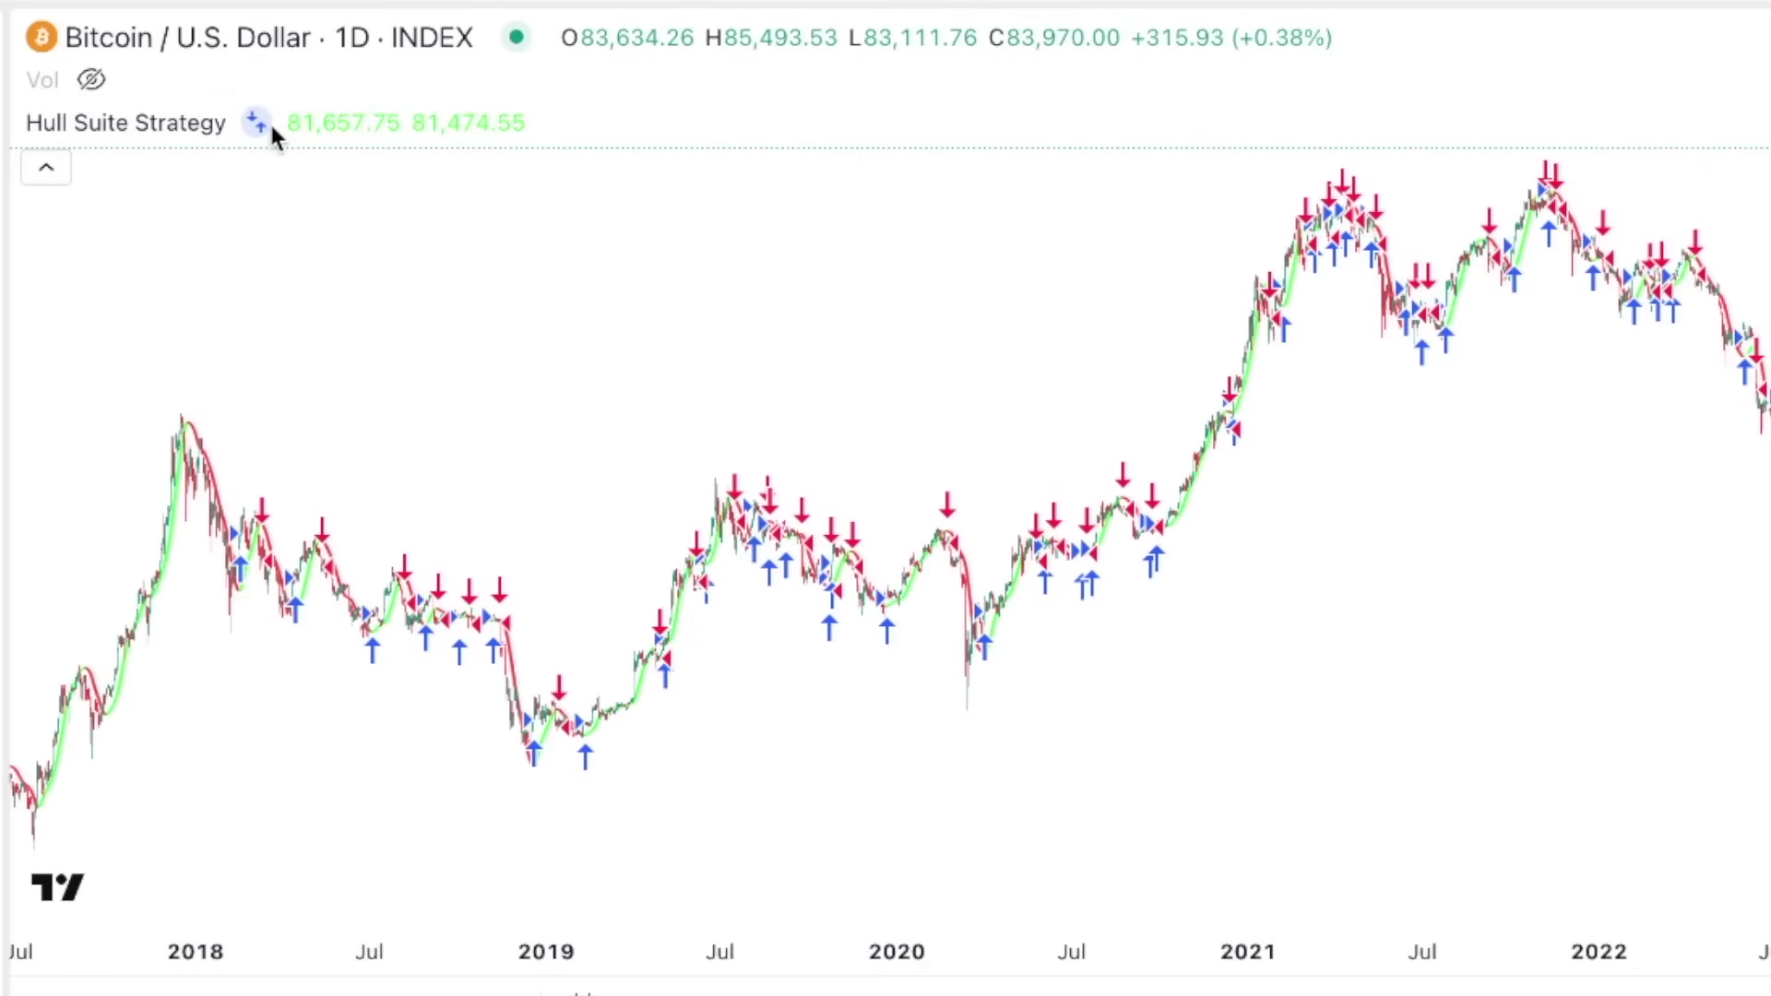
{"action": "left_click", "coordinate": [360, 123]}
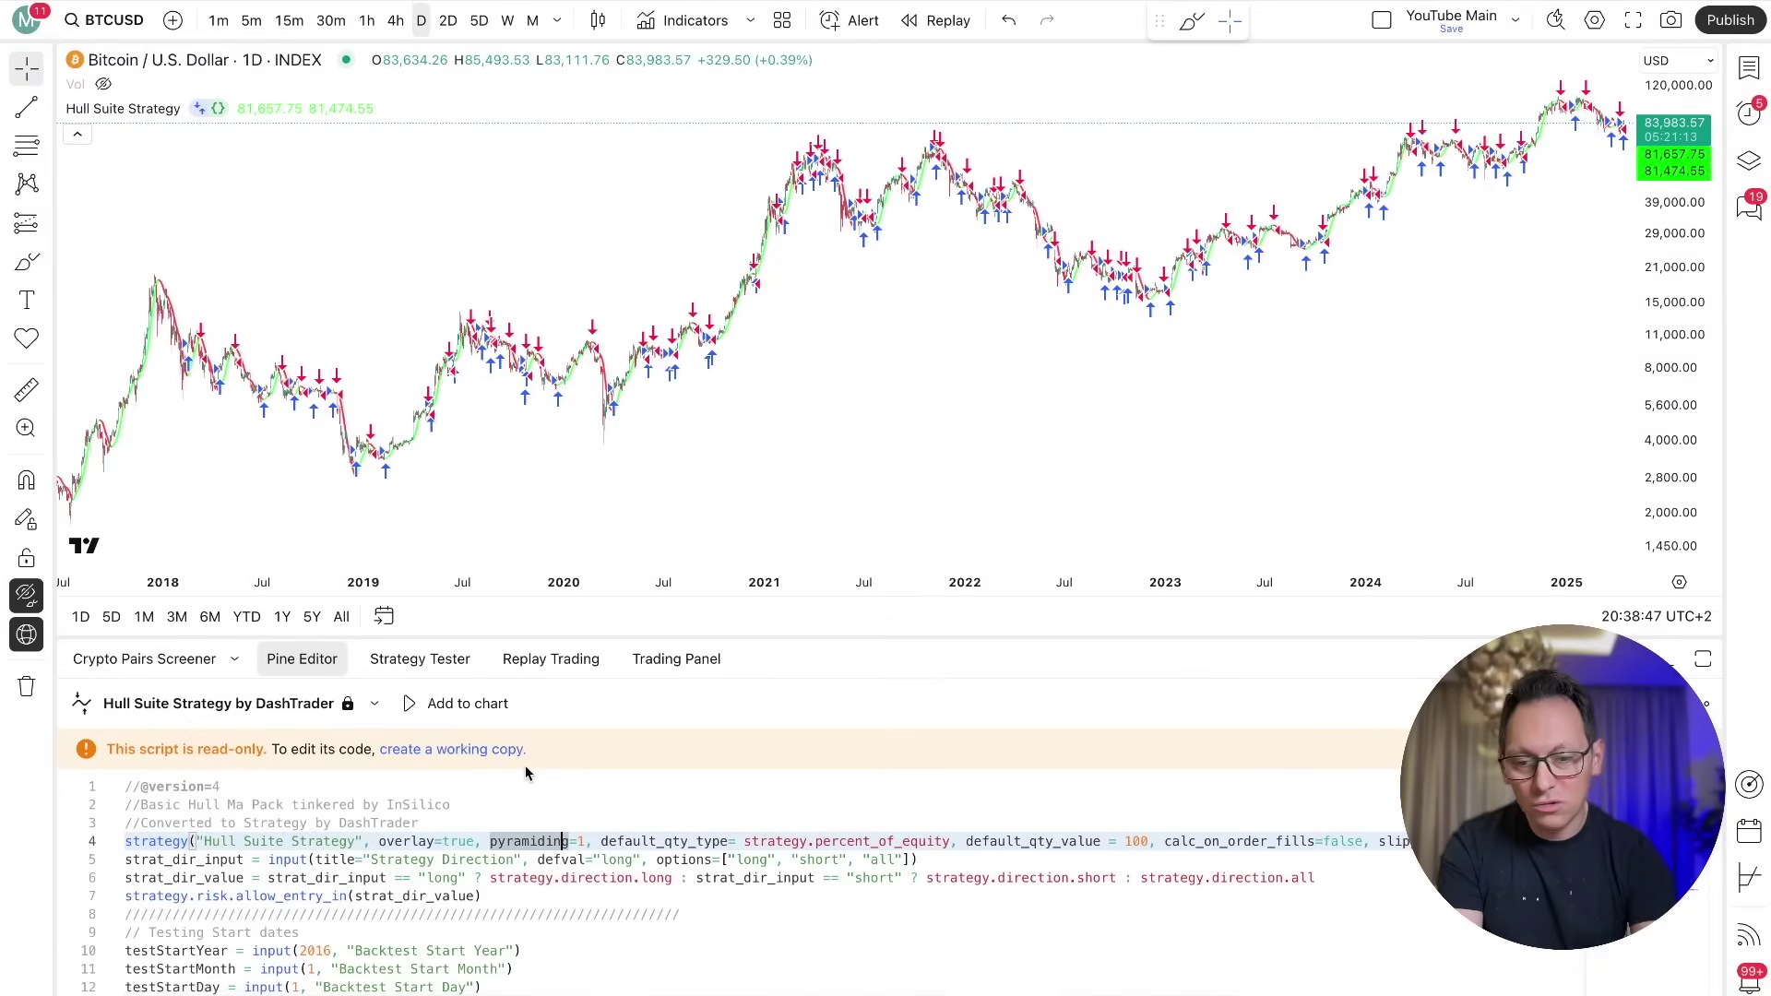
{"action": "key", "text": "ctrl+a"}
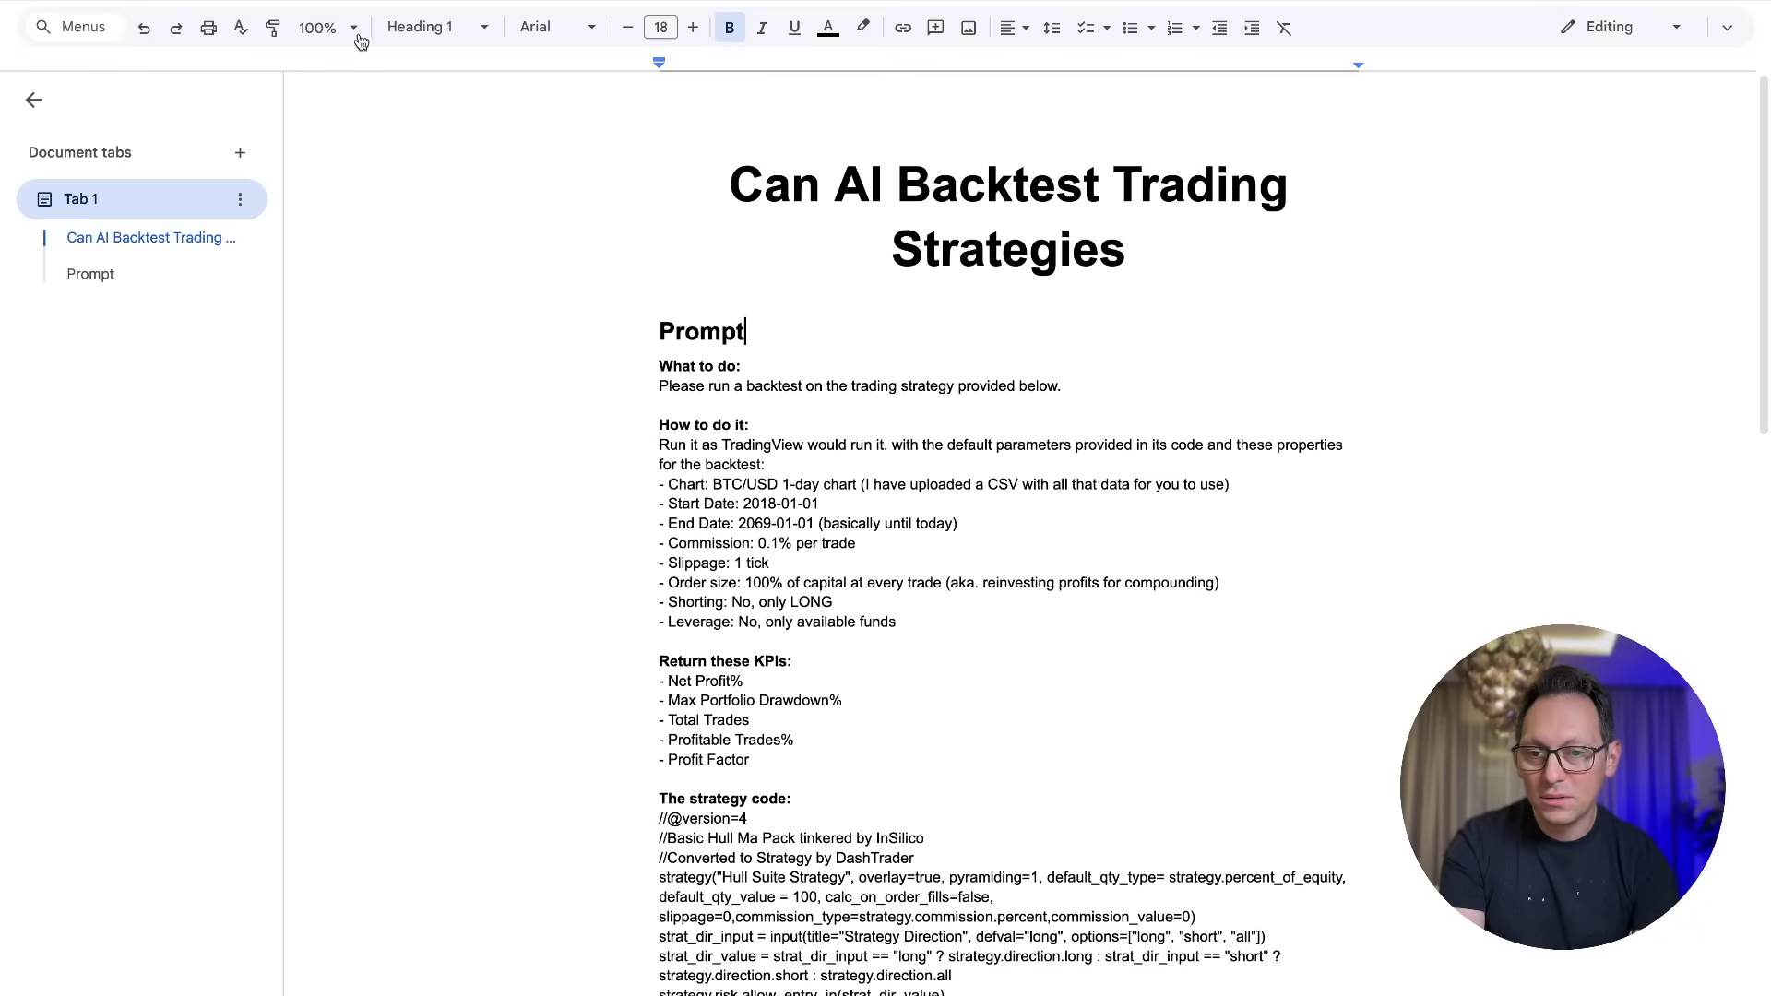
Step: Zoom the prompt document to 125% and highlight the opening lines of the strategy code
{"action": "left_click", "coordinate": [323, 245]}
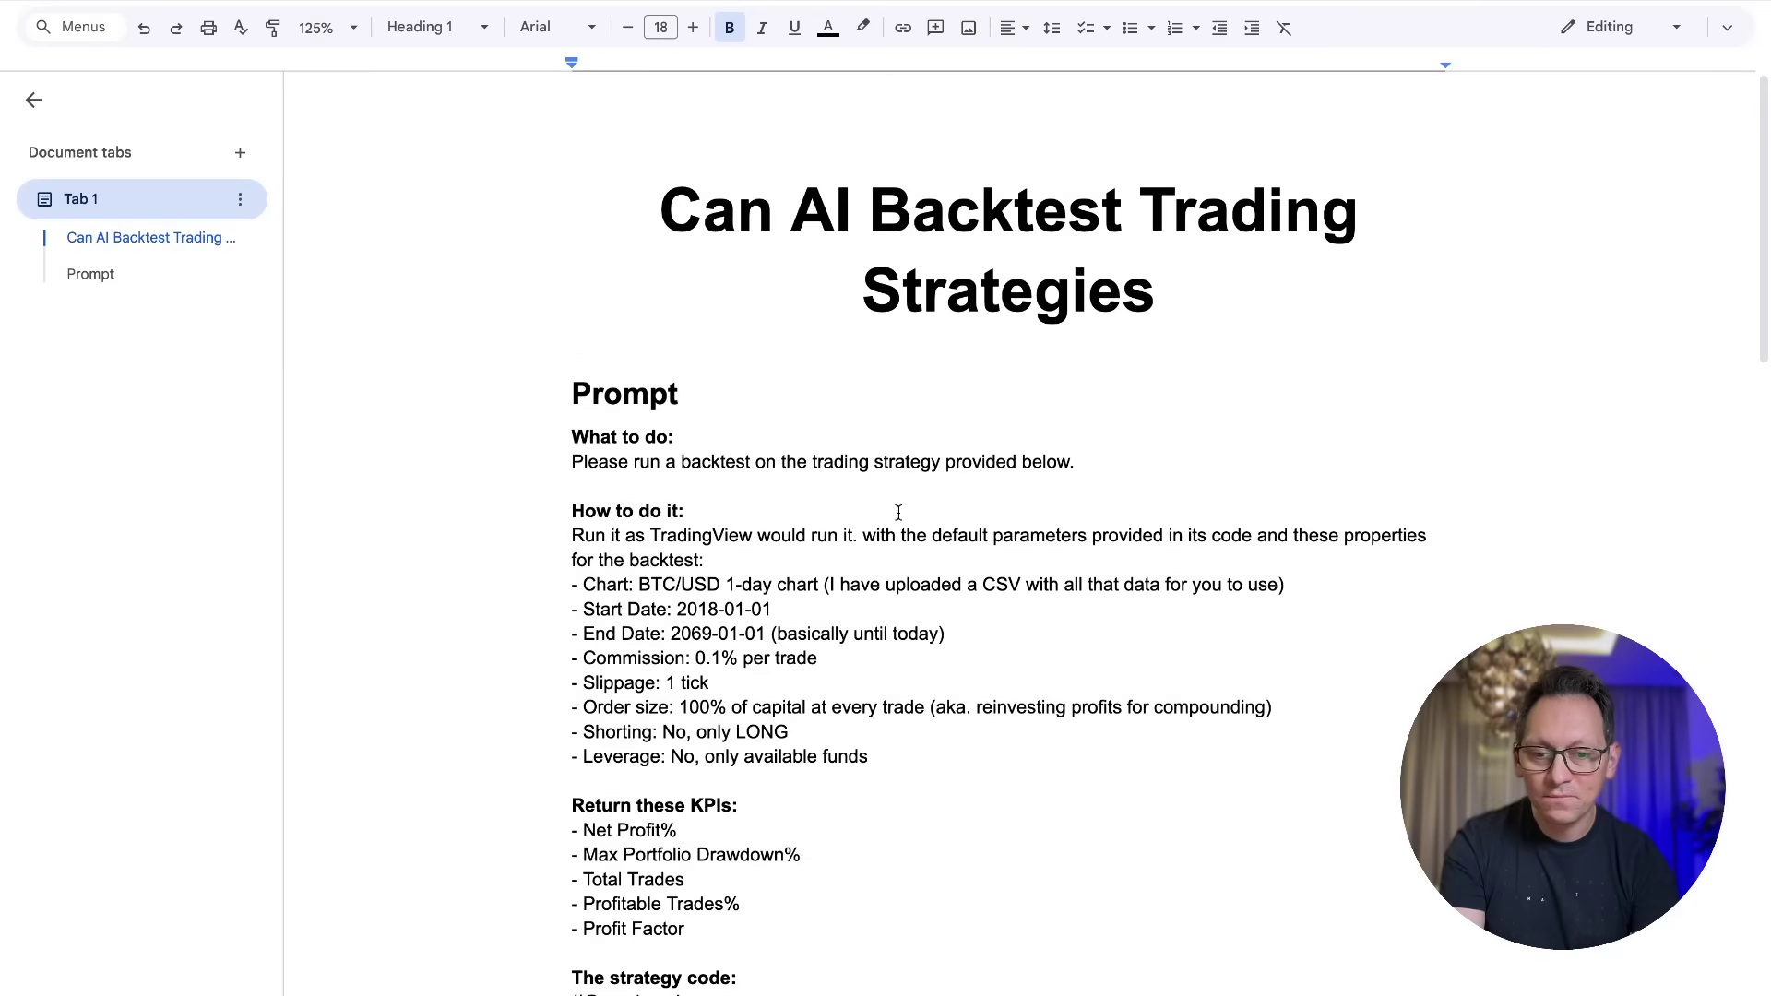
{"action": "scroll", "coordinate": [898, 513], "scroll_direction": "down", "scroll_amount": 6}
{"action": "left_click_drag", "start_coordinate": [574, 420], "coordinate": [798, 543]}
{"action": "scroll", "coordinate": [795, 539], "scroll_direction": "down", "scroll_amount": 18}
{"action": "scroll", "coordinate": [795, 537], "scroll_direction": "up", "scroll_amount": 17}
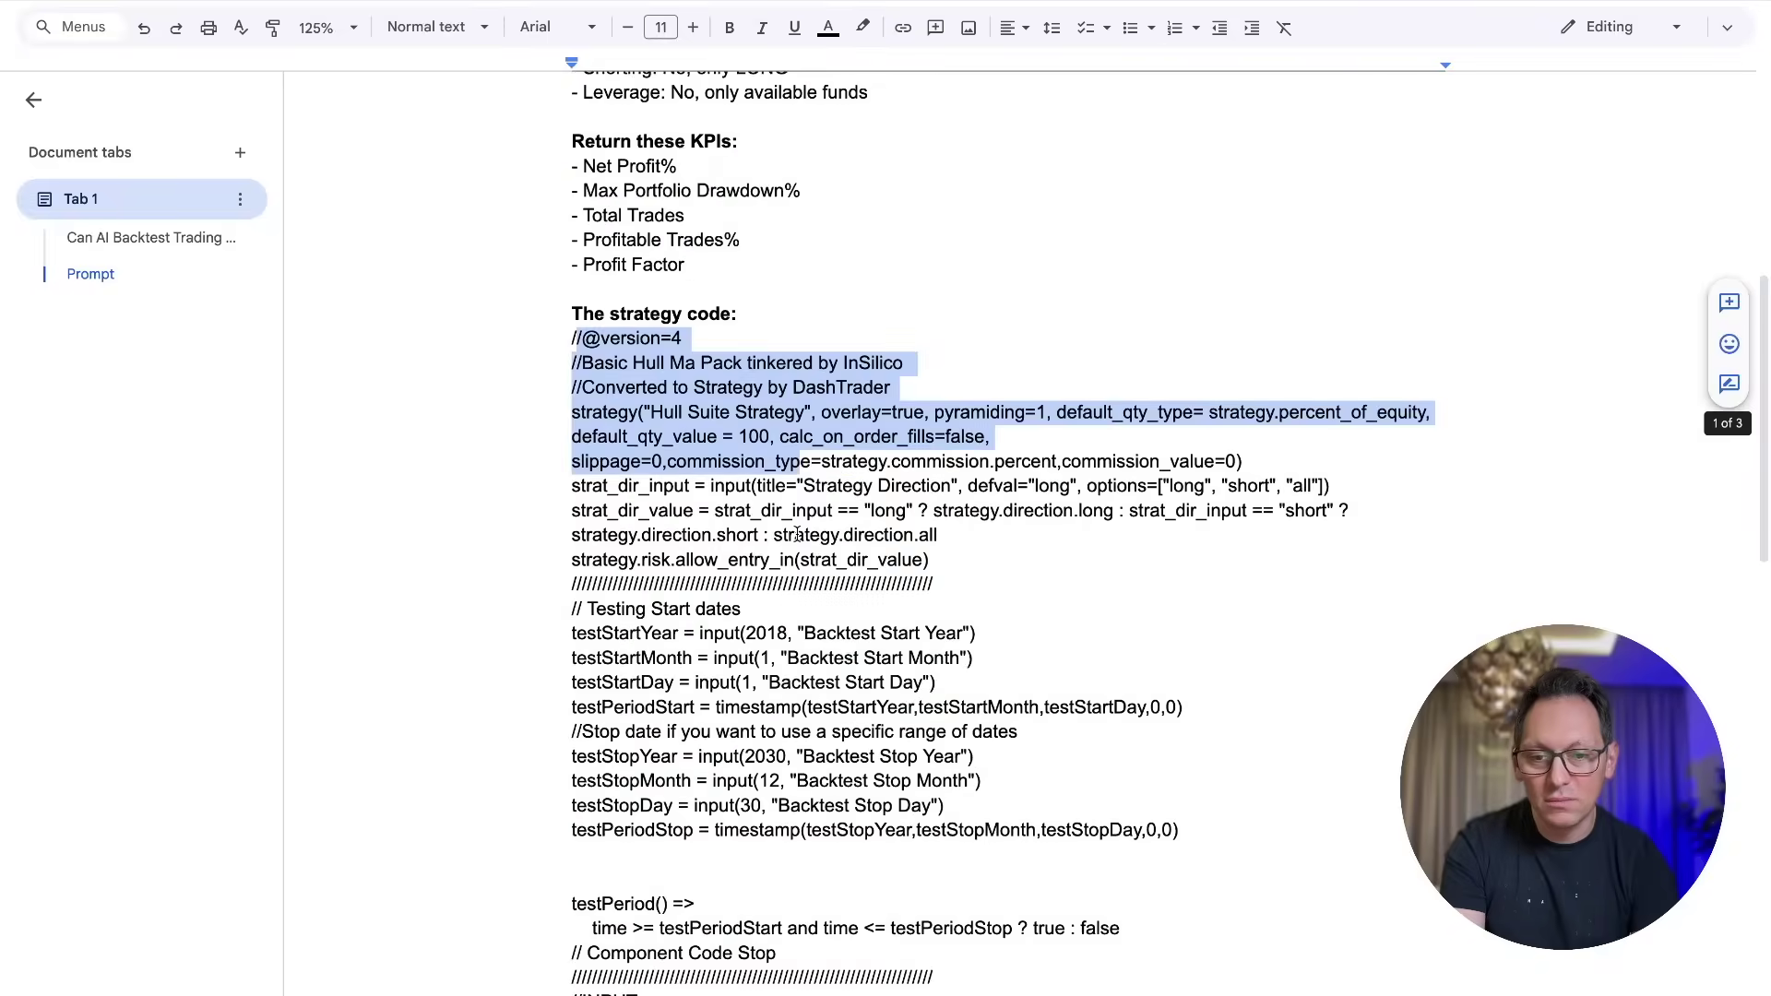
{"action": "left_click", "coordinate": [796, 535]}
{"action": "scroll", "coordinate": [816, 587], "scroll_direction": "up", "scroll_amount": 5}
Step: Highlight the backtest instructions, requested KPIs and property lines, then return to the backtest report
{"action": "left_click_drag", "start_coordinate": [569, 380], "coordinate": [877, 601]}
{"action": "left_click", "coordinate": [901, 606]}
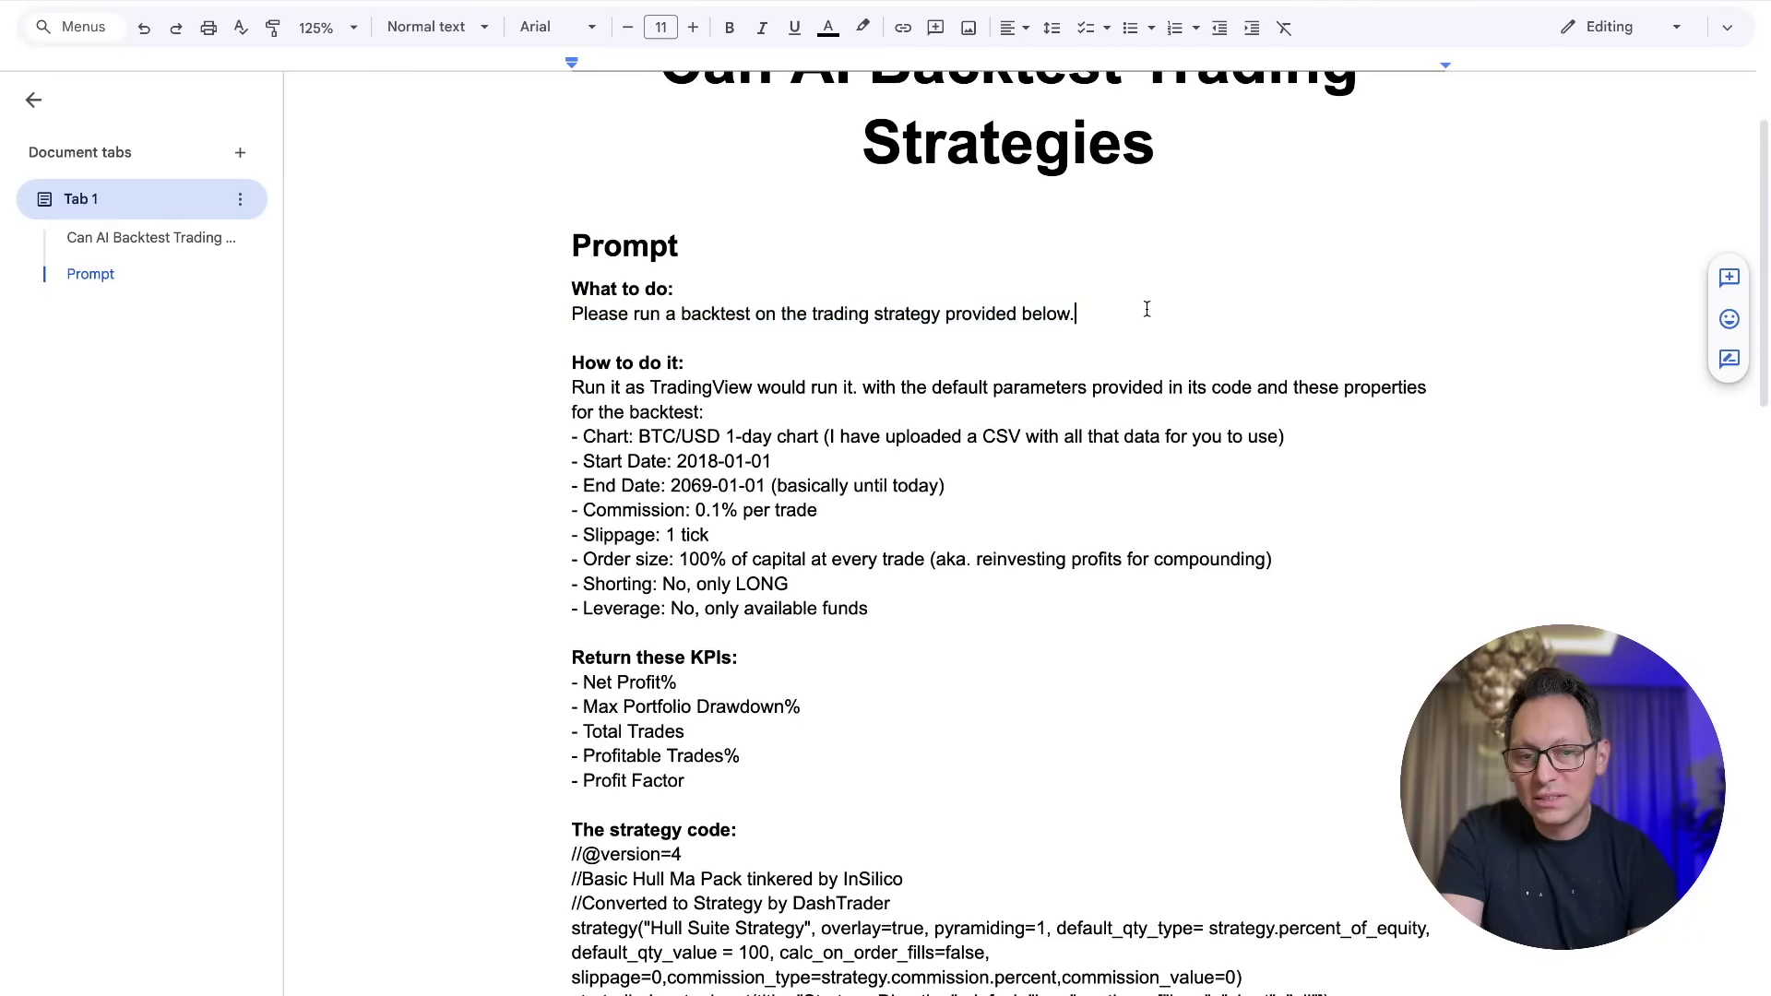
{"action": "left_click_drag", "start_coordinate": [591, 687], "coordinate": [738, 768]}
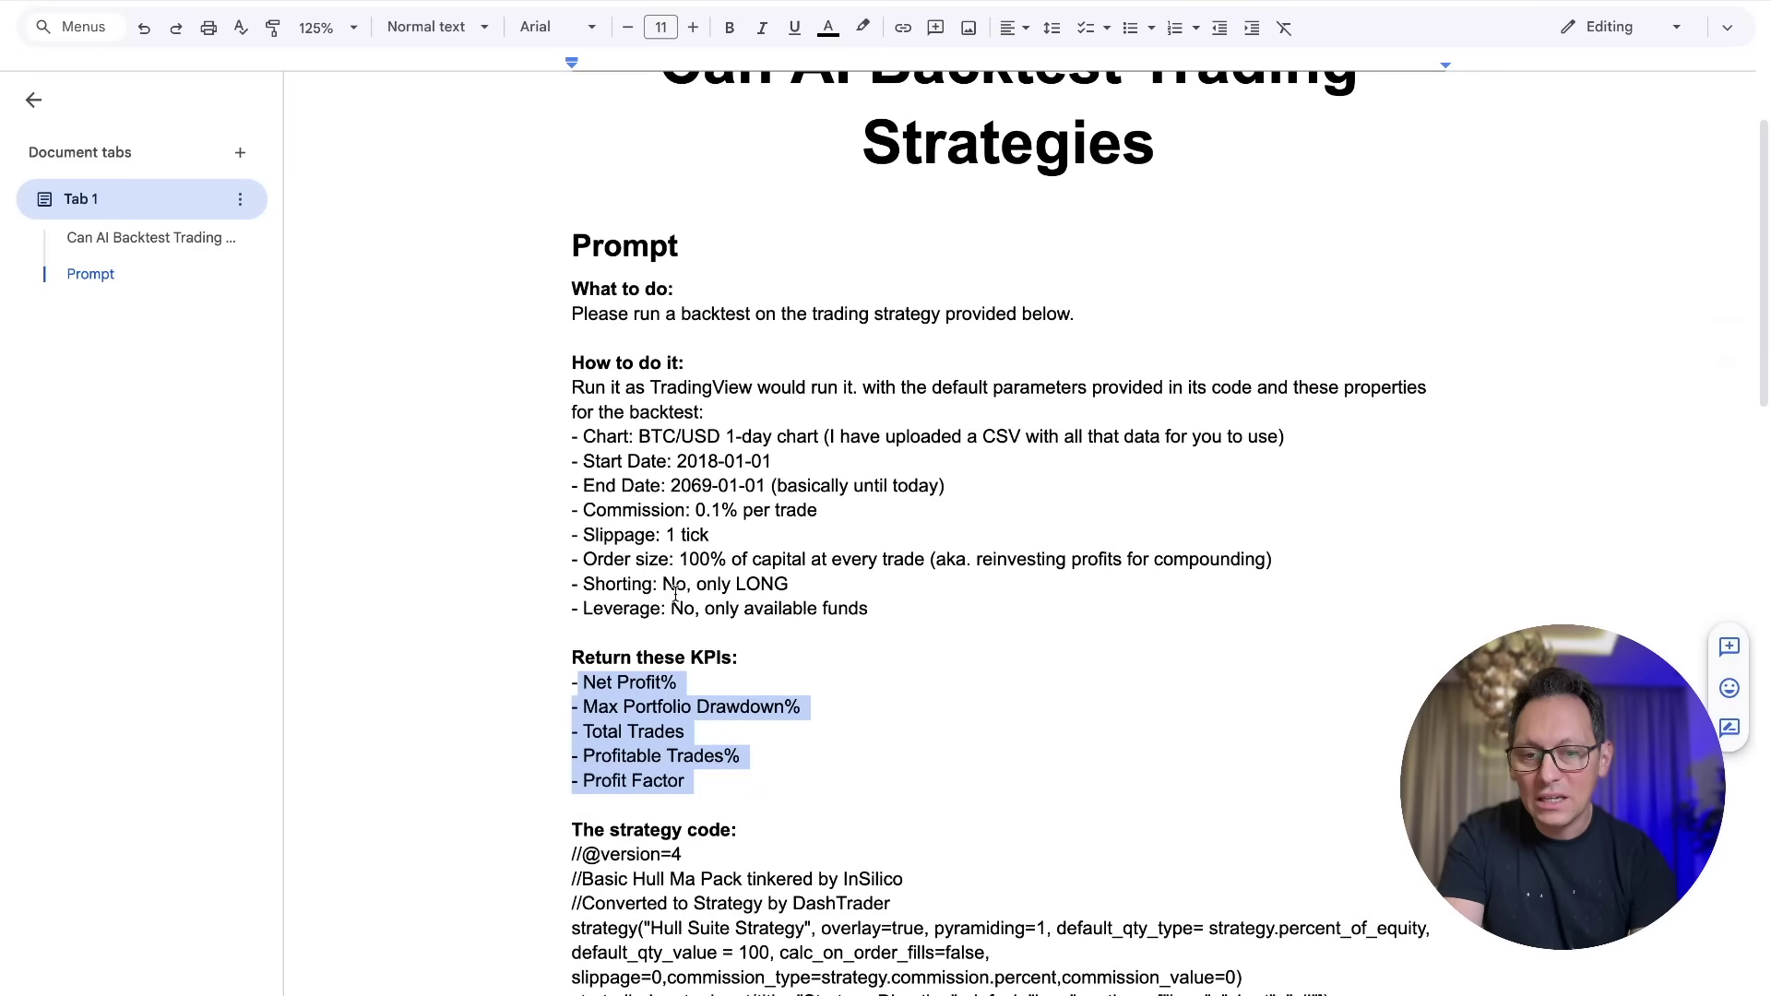
{"action": "left_click_drag", "start_coordinate": [572, 432], "coordinate": [899, 598]}
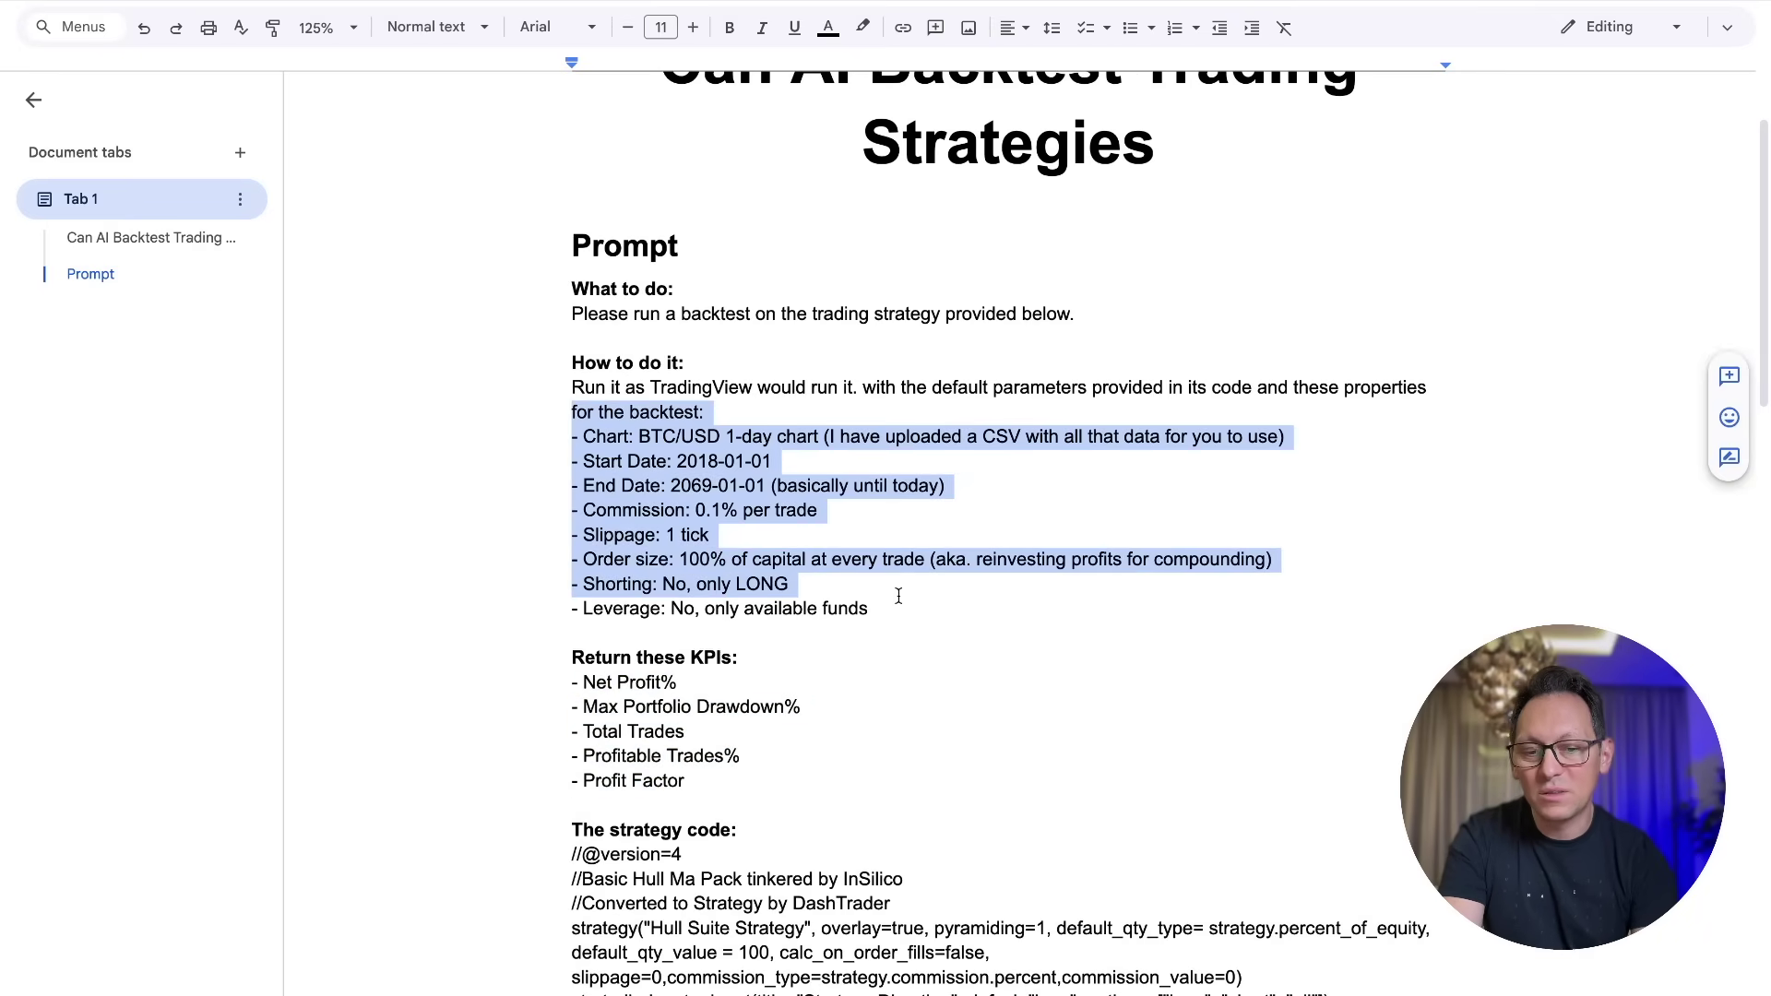
{"action": "left_click", "coordinate": [933, 618]}
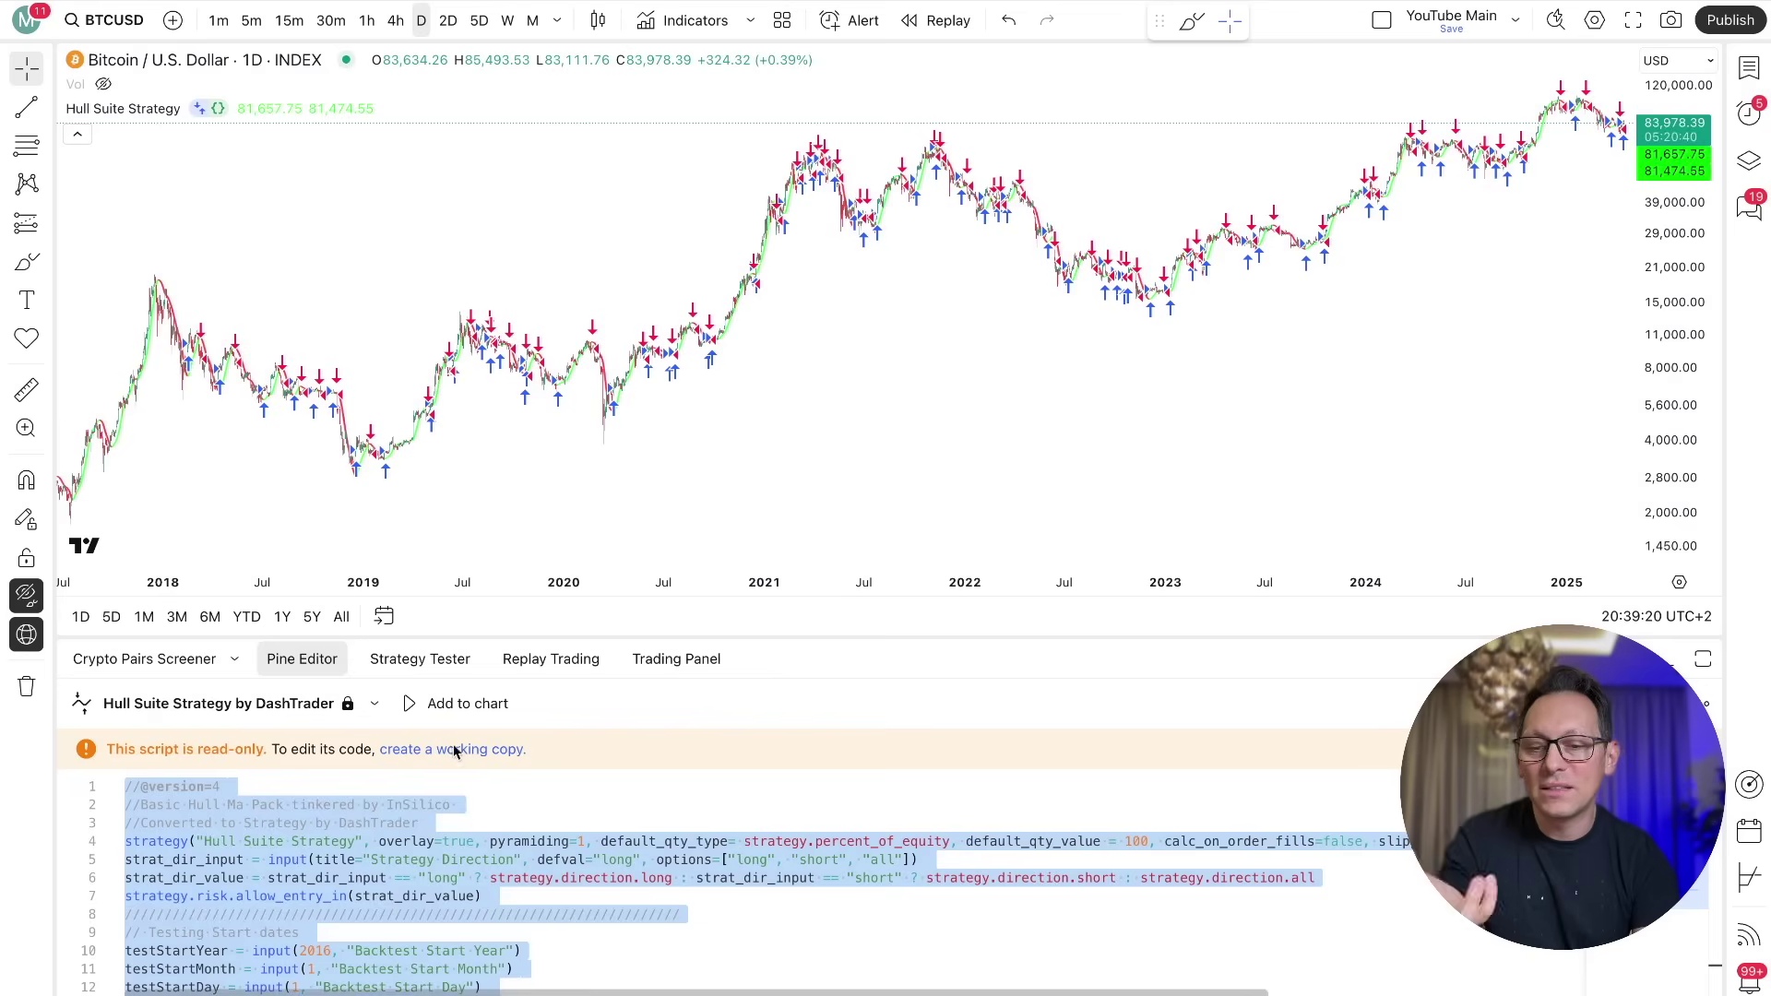
{"action": "left_click", "coordinate": [407, 658]}
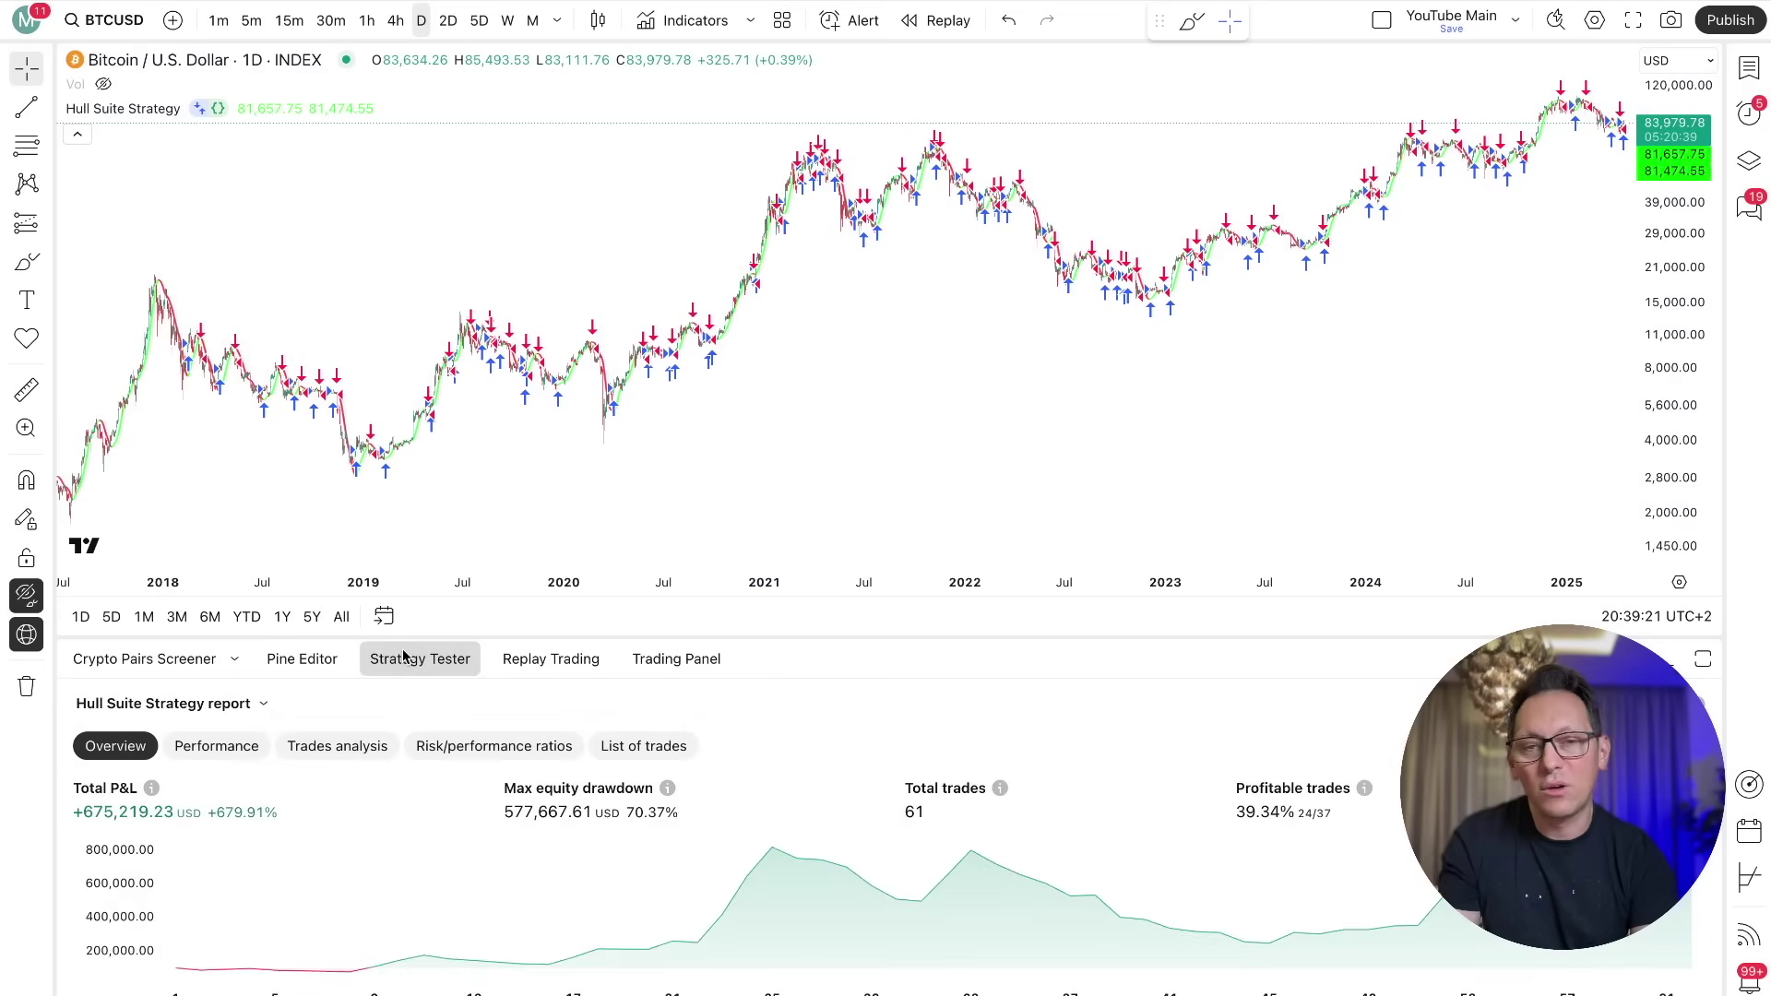
Step: Set the Hull Suite Strategy's Properties slippage to 1 tick and apply it
{"action": "left_click", "coordinate": [206, 771]}
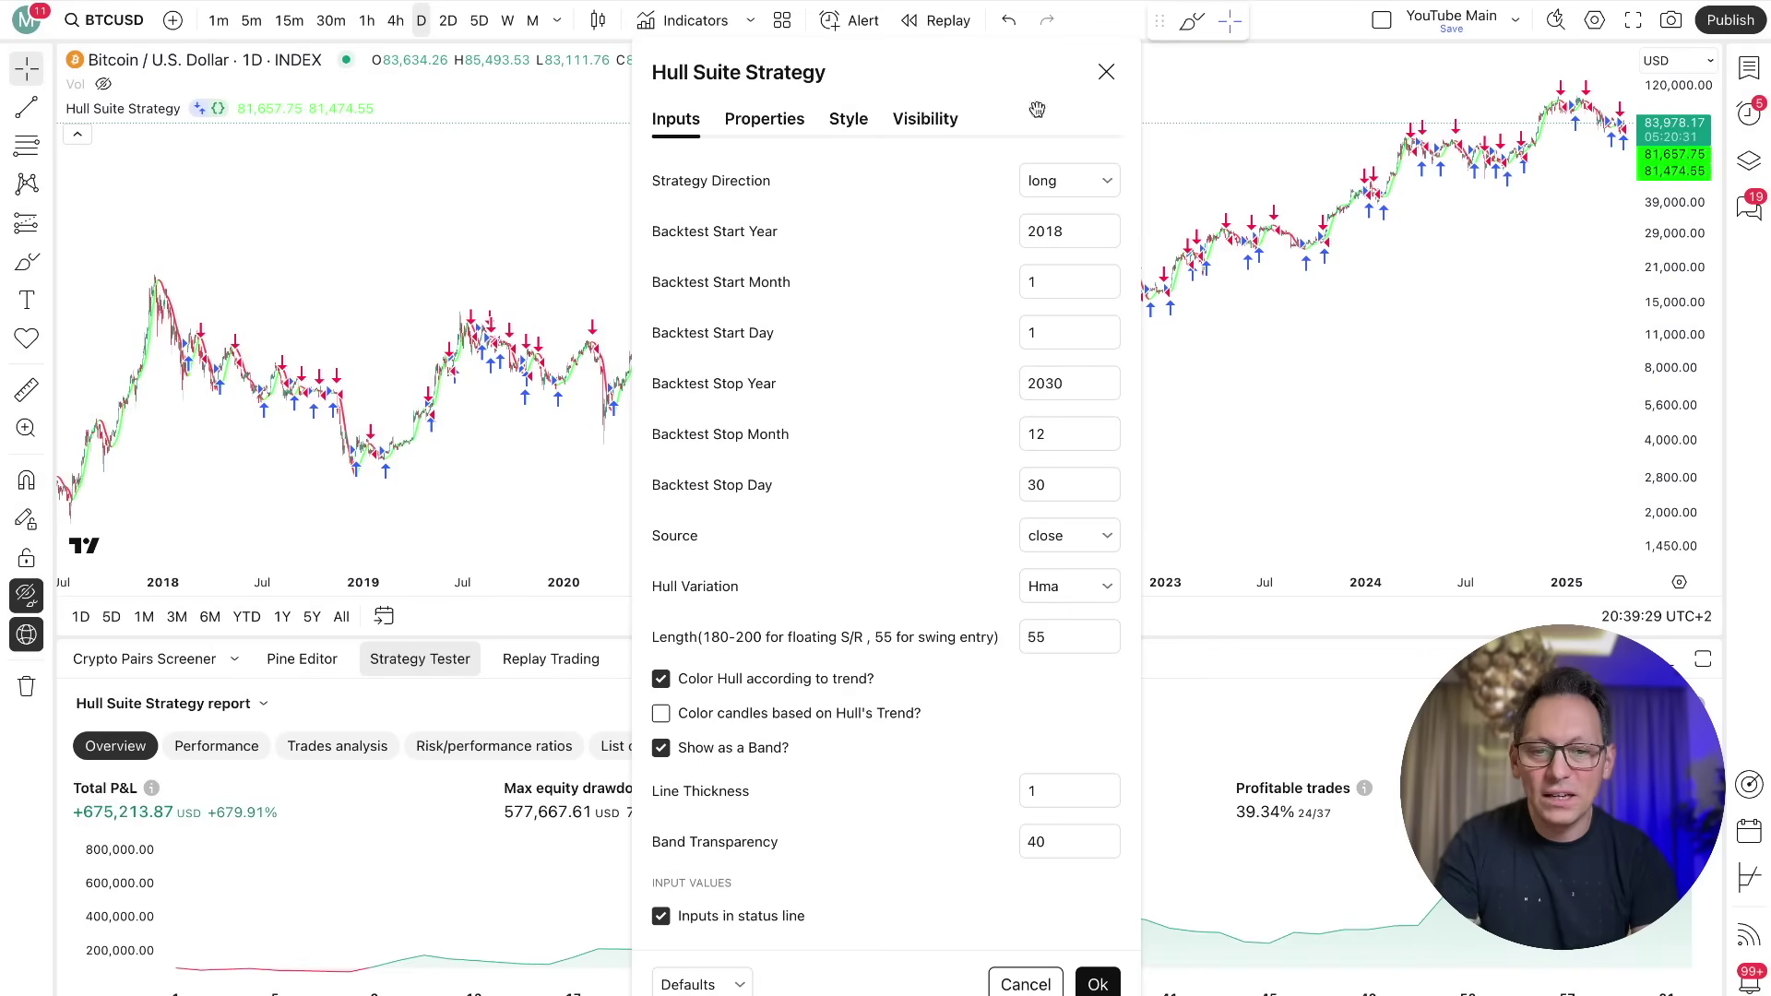
{"action": "left_click", "coordinate": [766, 121]}
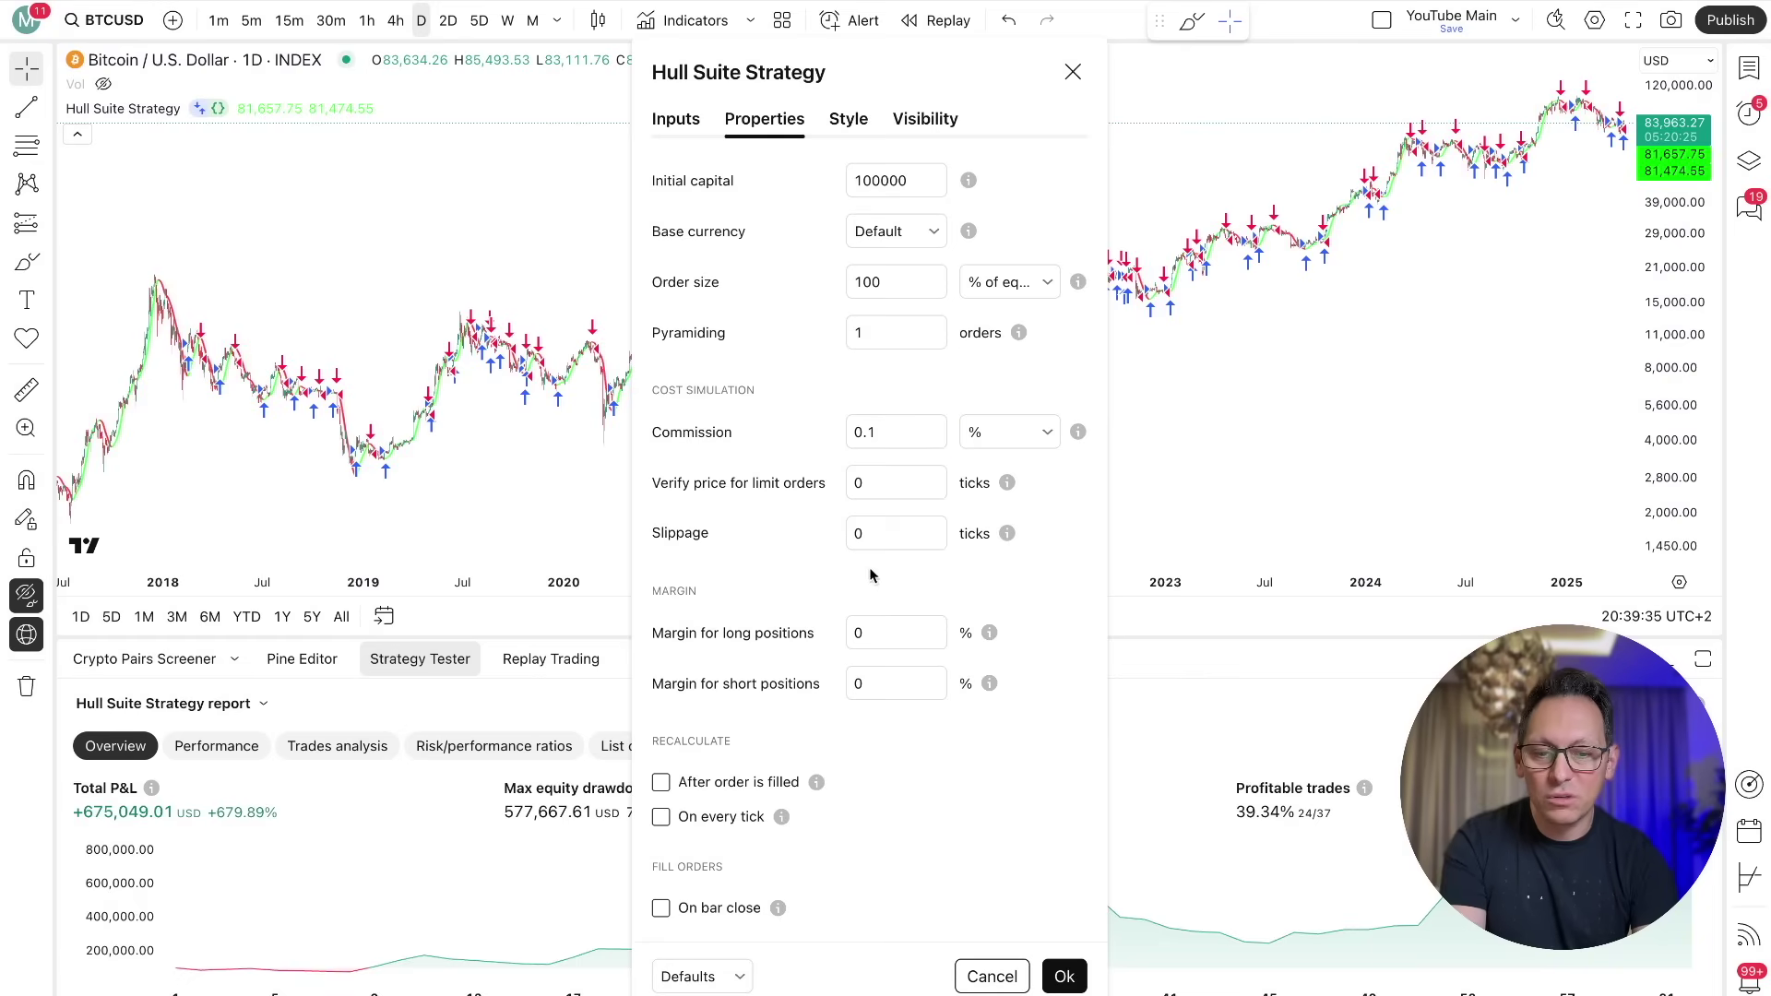
{"action": "left_click", "coordinate": [887, 541]}
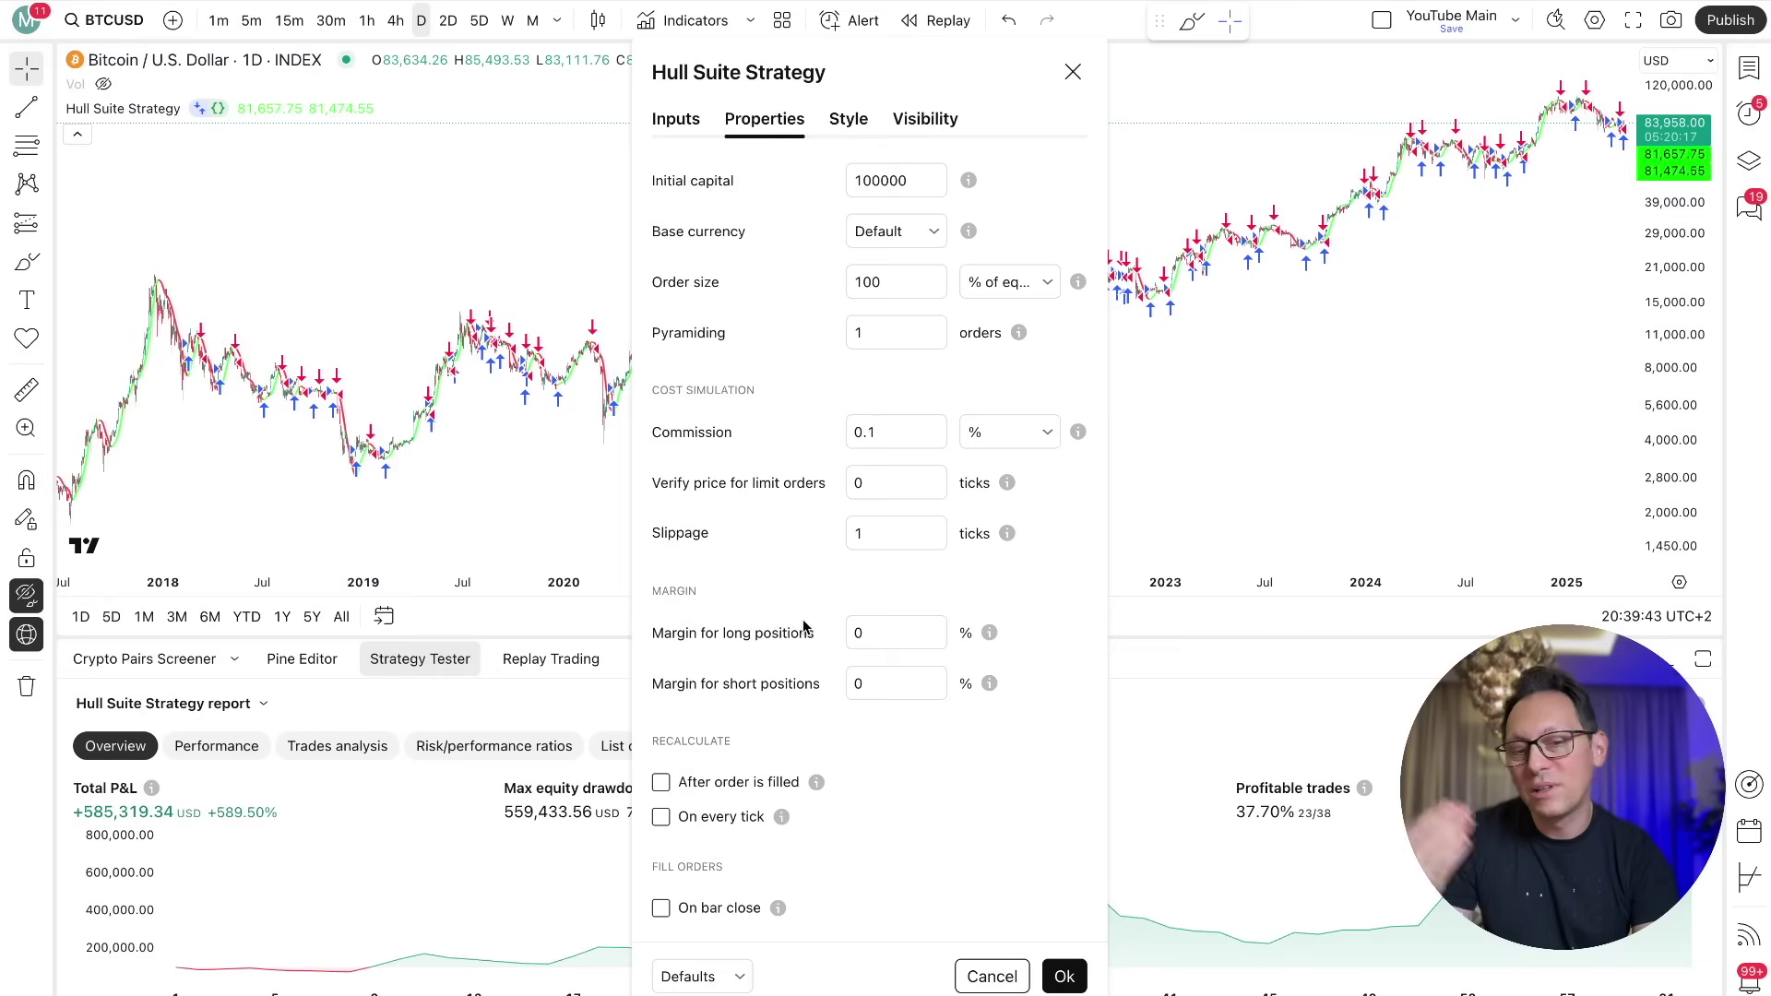
{"action": "left_click", "coordinate": [1065, 977]}
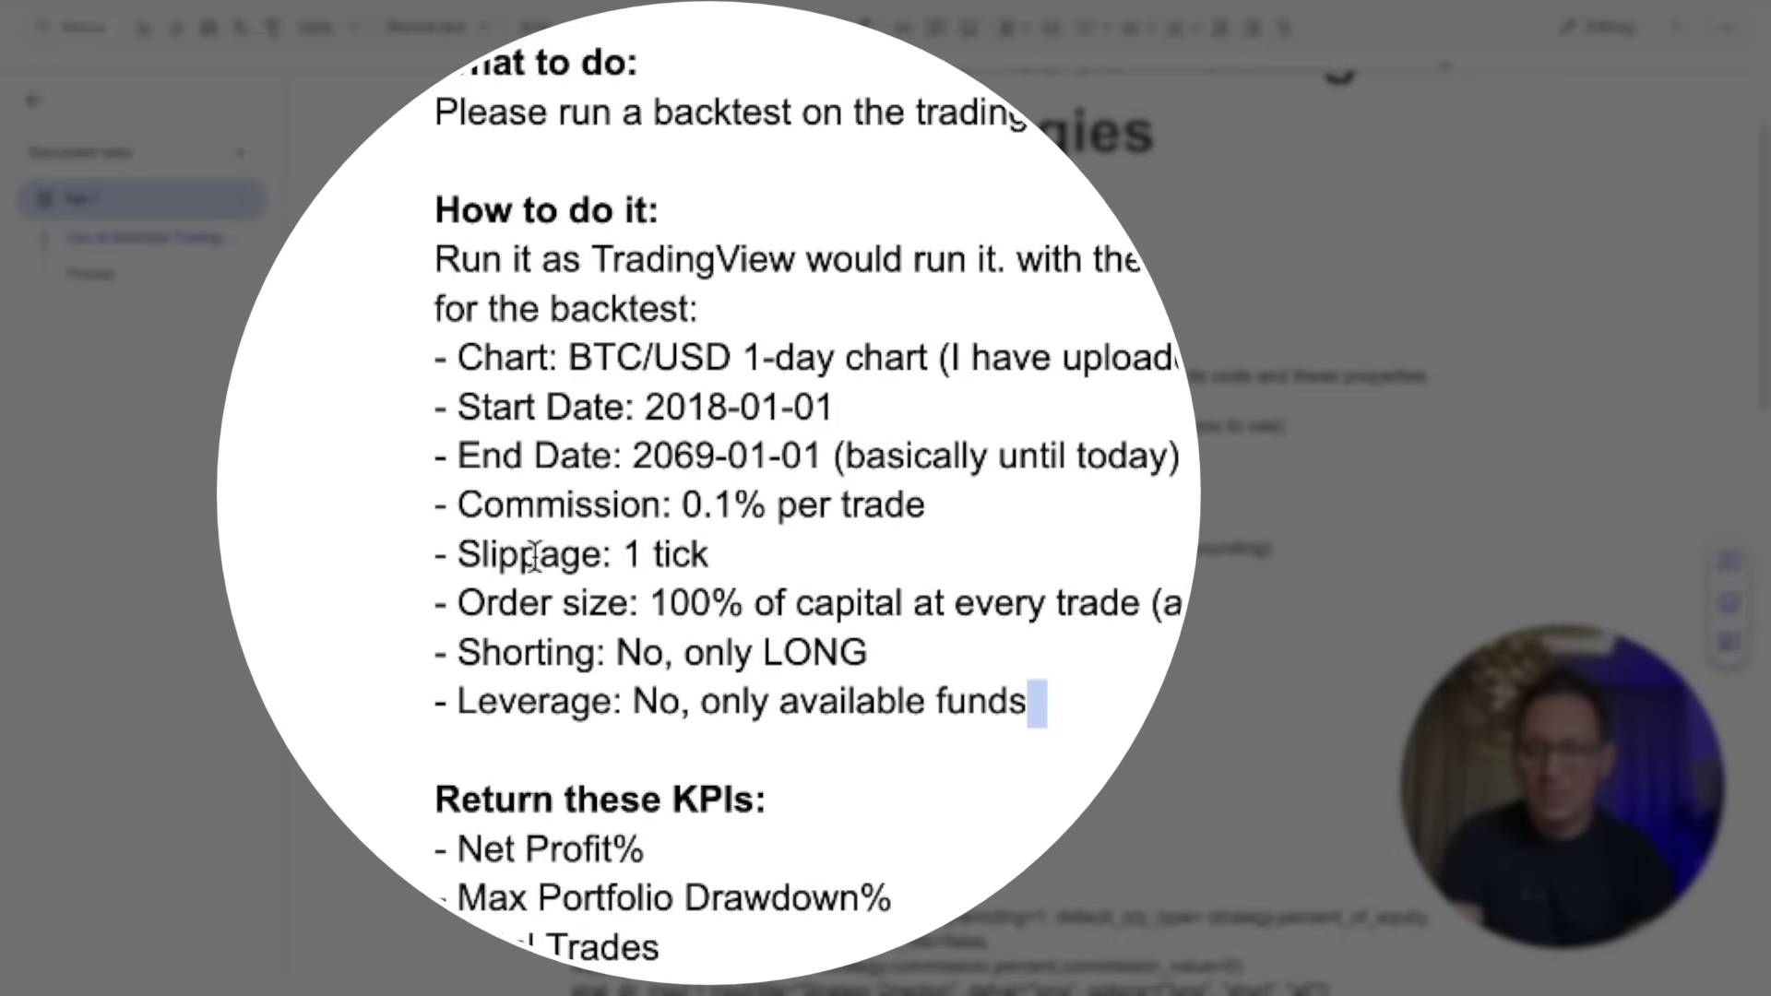
Step: Highlight the commission, slippage and order size requirements in the prompt
{"action": "left_click_drag", "start_coordinate": [548, 508], "coordinate": [606, 524]}
{"action": "left_click_drag", "start_coordinate": [443, 546], "coordinate": [801, 546]}
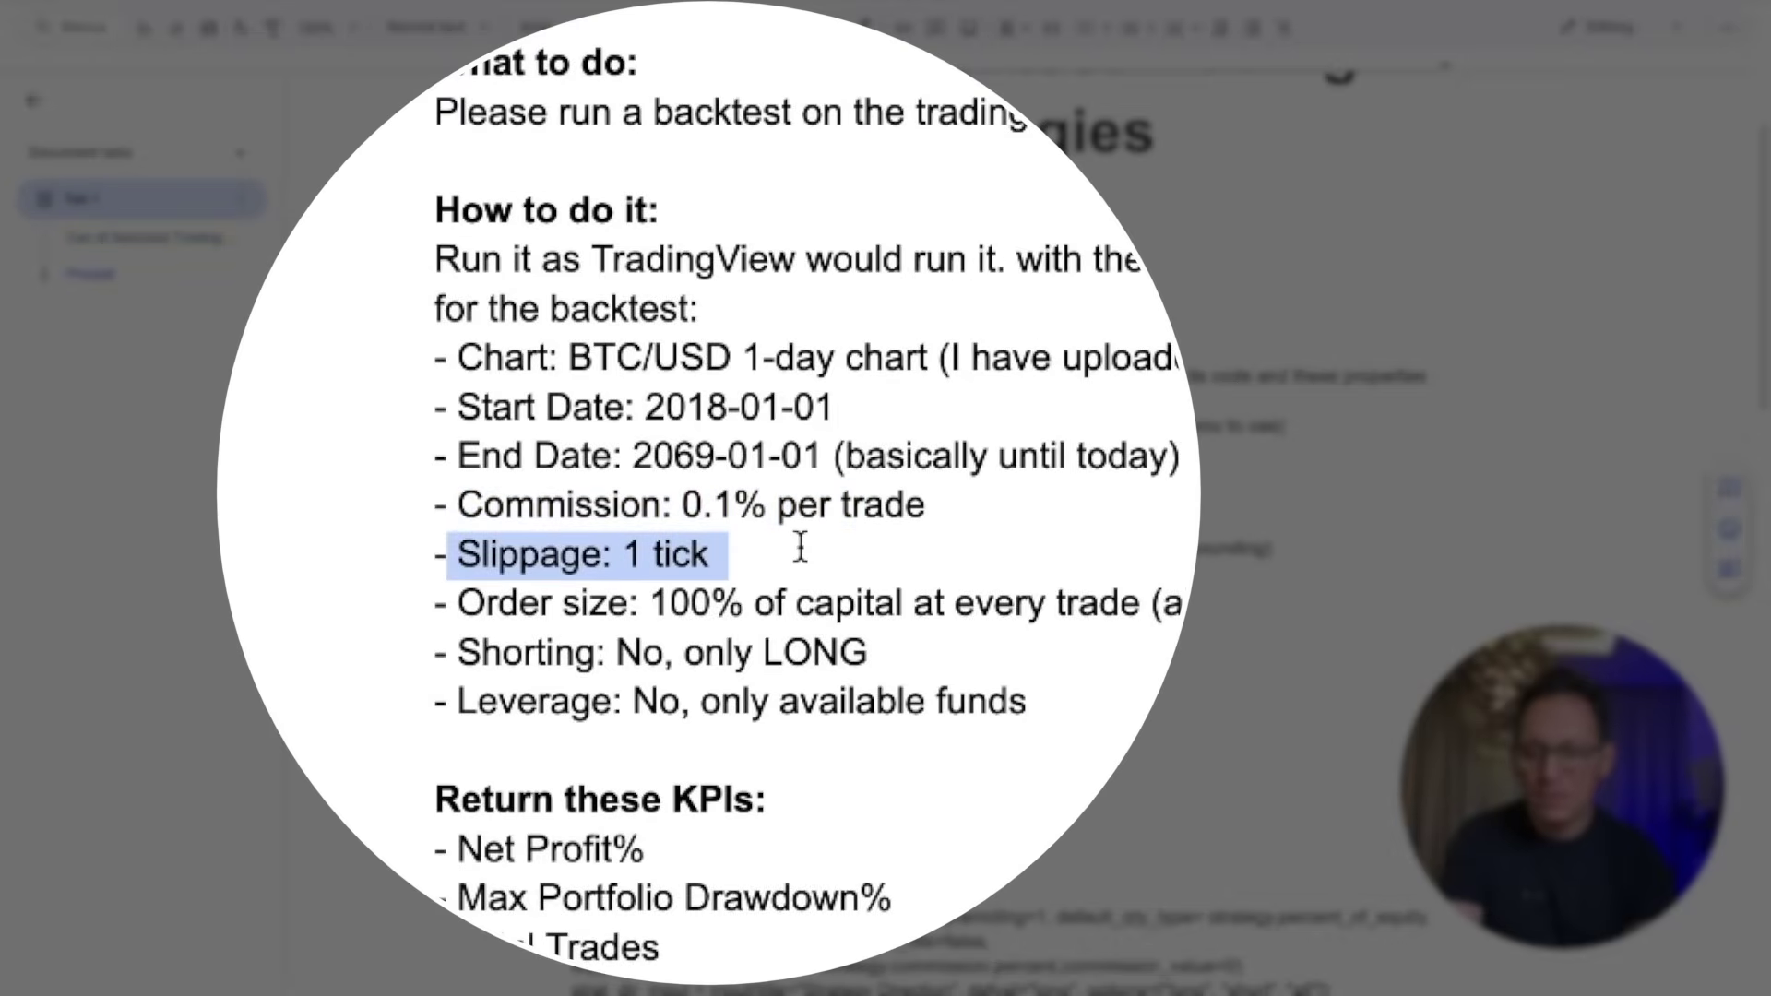
{"action": "left_click_drag", "start_coordinate": [466, 587], "coordinate": [554, 586]}
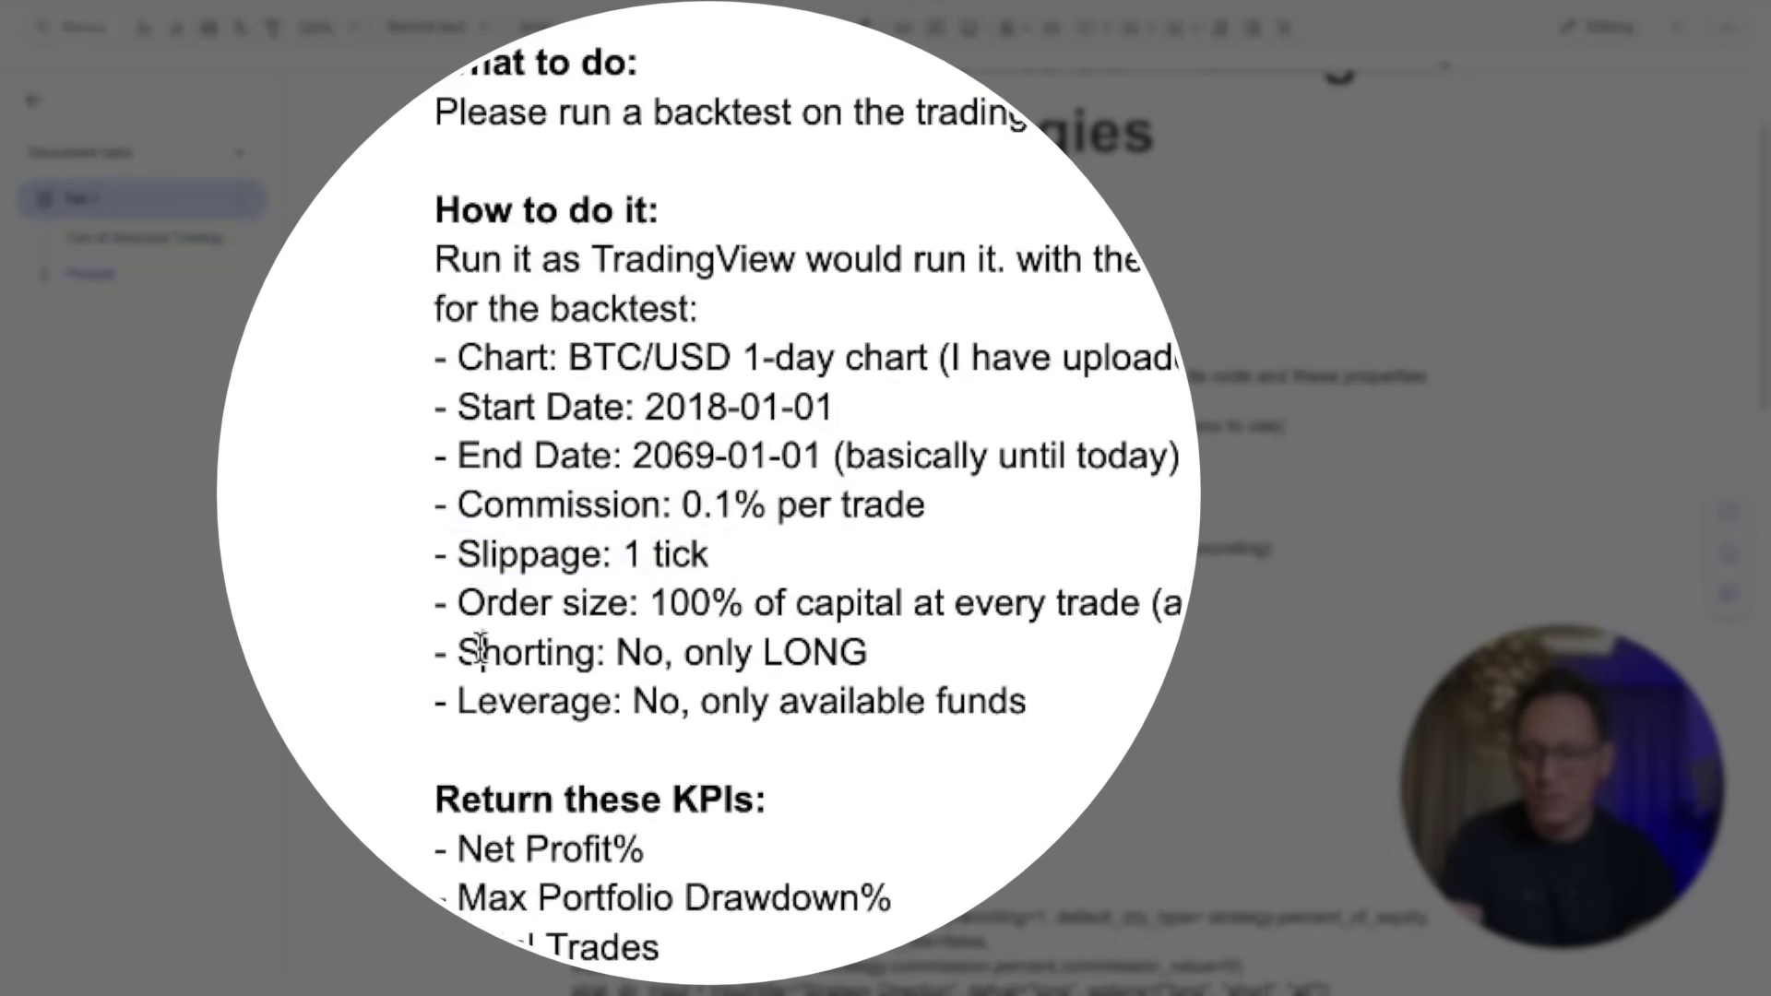
{"action": "left_click", "coordinate": [914, 658]}
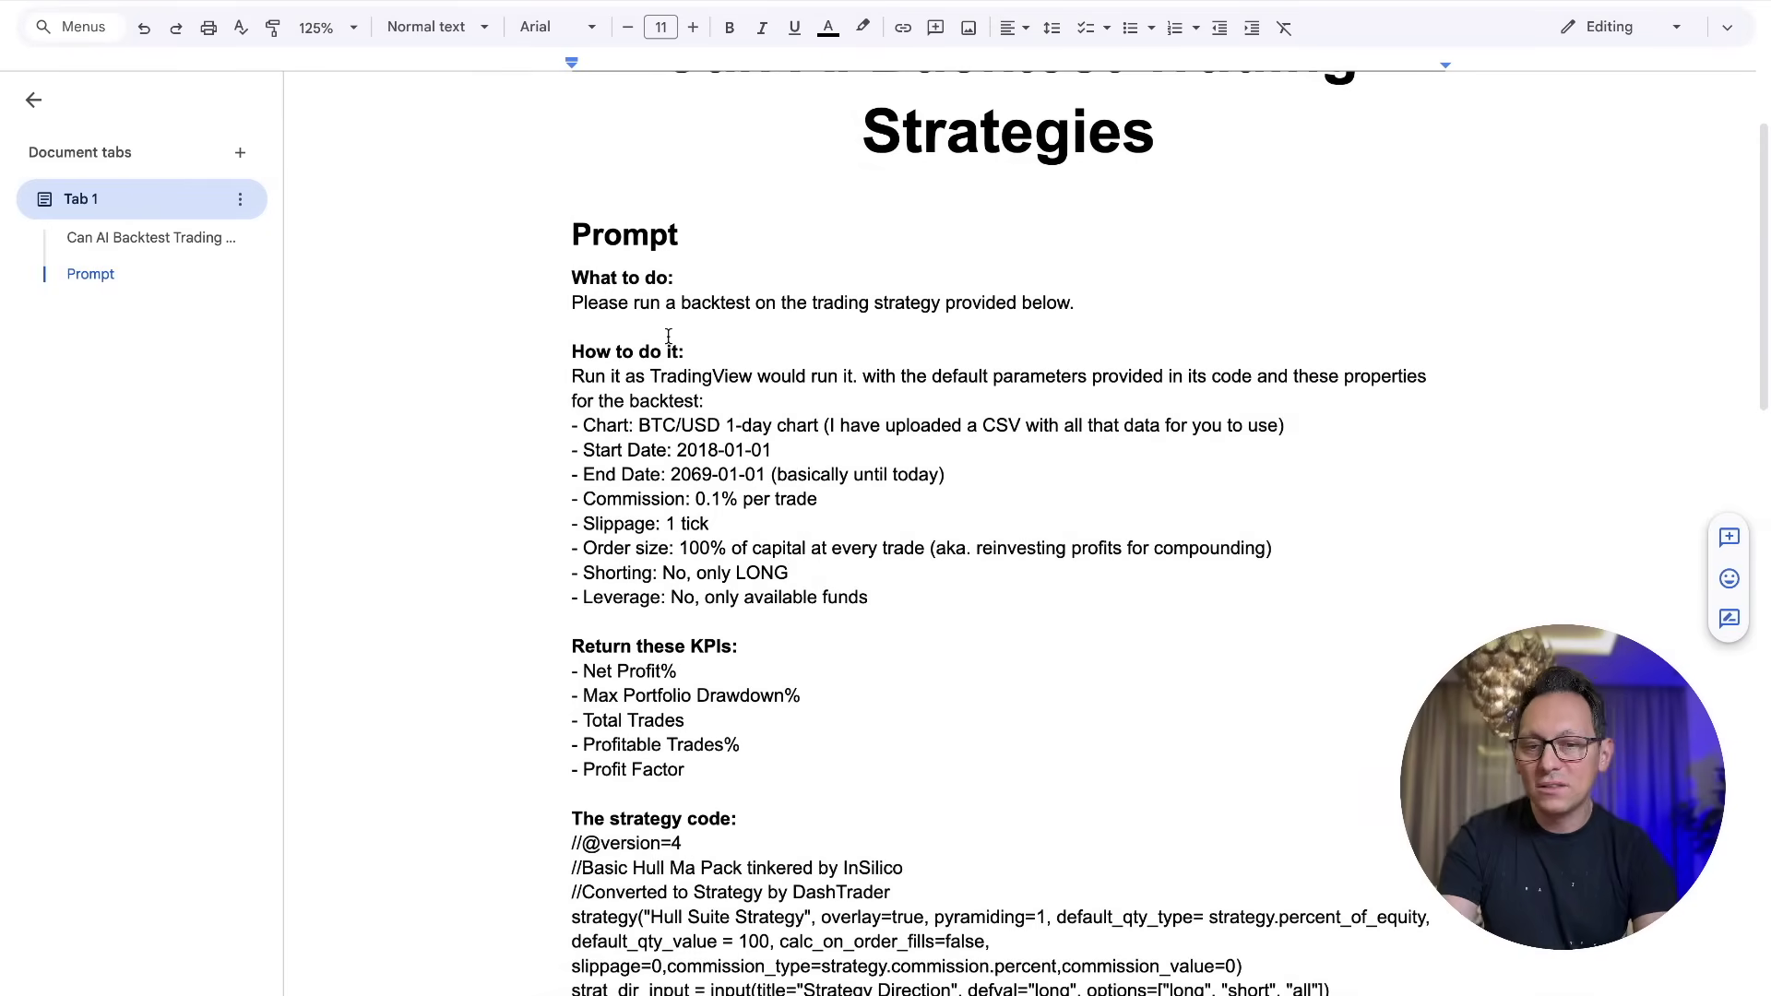
Step: Select the prompt from 'What to do:' through the end of the strategy code, then return to Miro
{"action": "left_click_drag", "start_coordinate": [569, 275], "coordinate": [678, 671]}
{"action": "scroll", "coordinate": [789, 679], "scroll_direction": "down", "scroll_amount": 20}
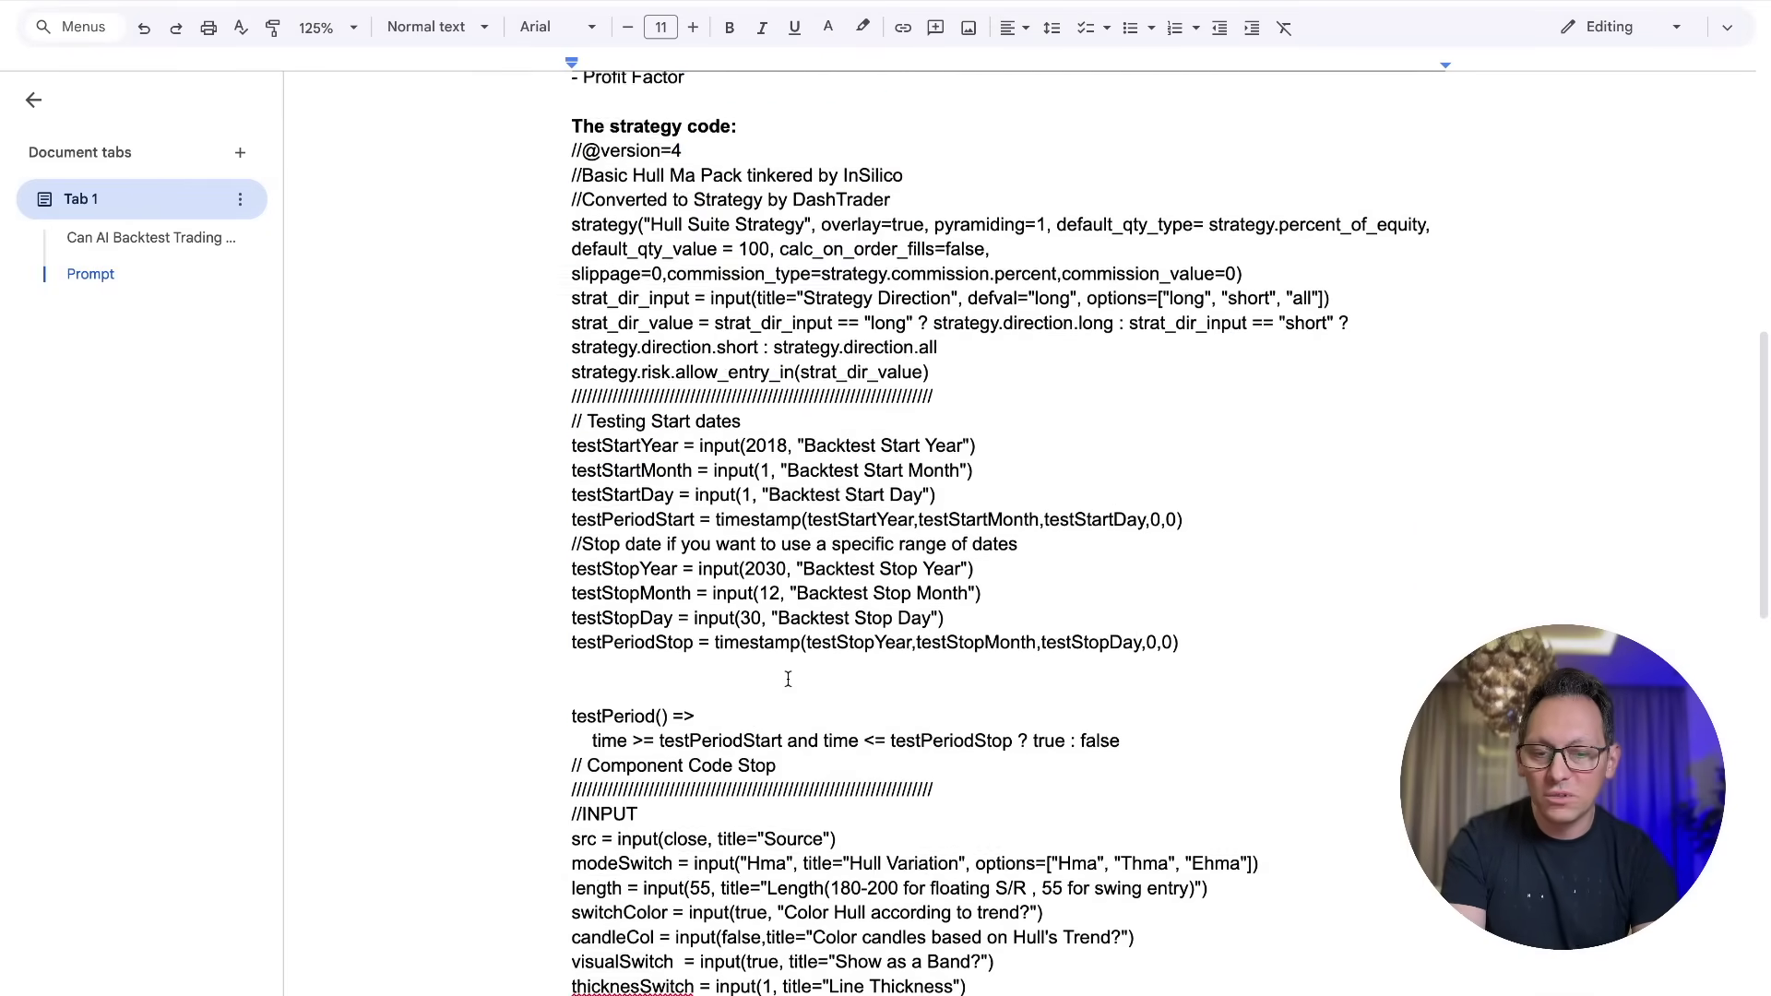
{"action": "scroll", "coordinate": [788, 680], "scroll_direction": "down", "scroll_amount": 1}
{"action": "left_click", "coordinate": [959, 760], "text": "shift"}
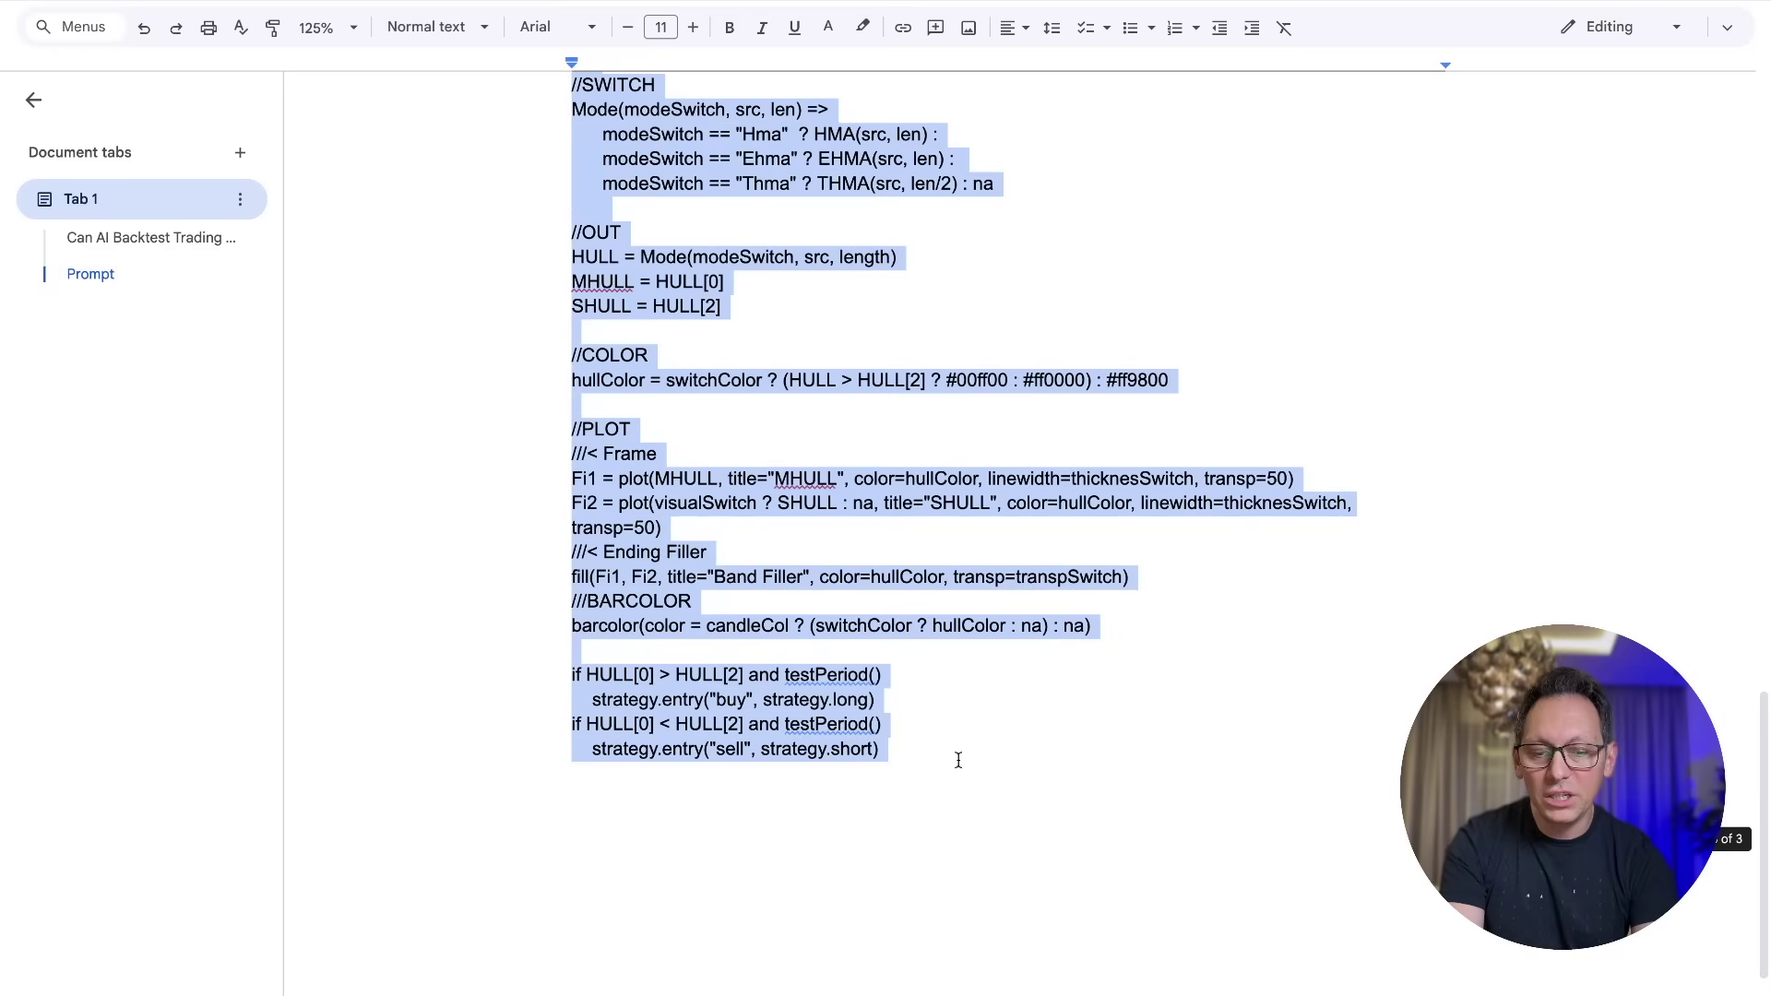
{"action": "scroll", "coordinate": [933, 672], "scroll_direction": "up", "scroll_amount": 10}
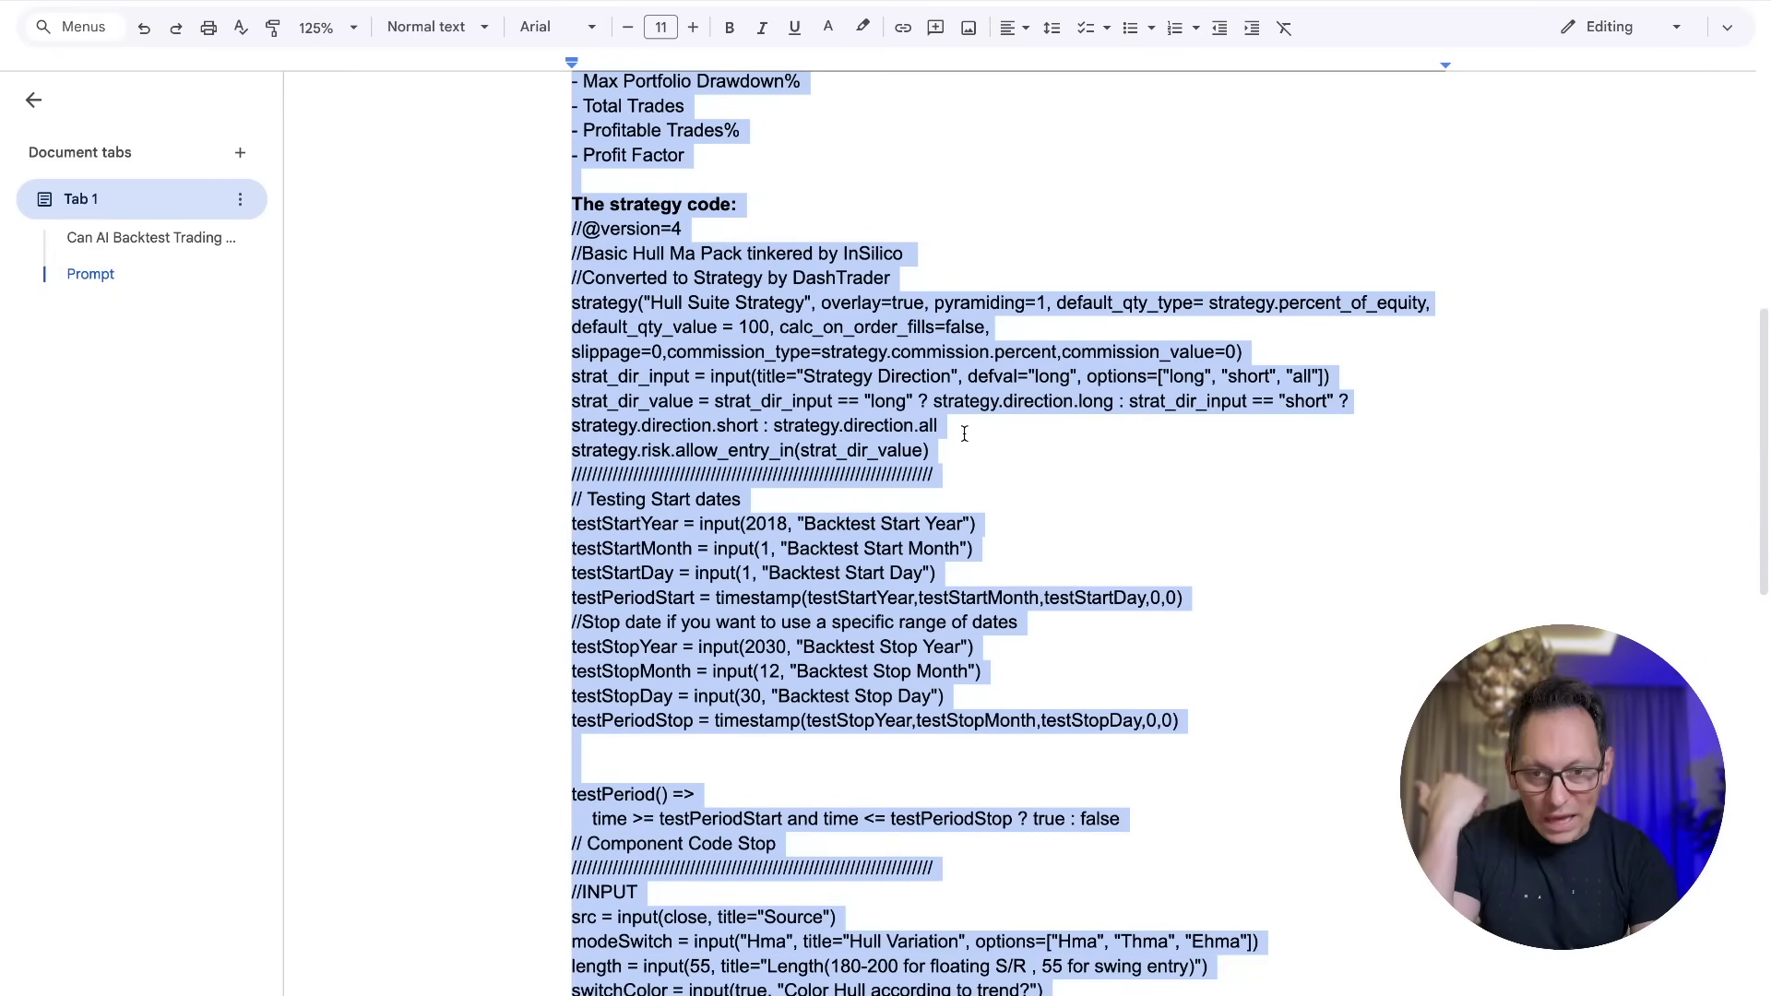
{"action": "scroll", "coordinate": [964, 433], "scroll_direction": "up", "scroll_amount": 5}
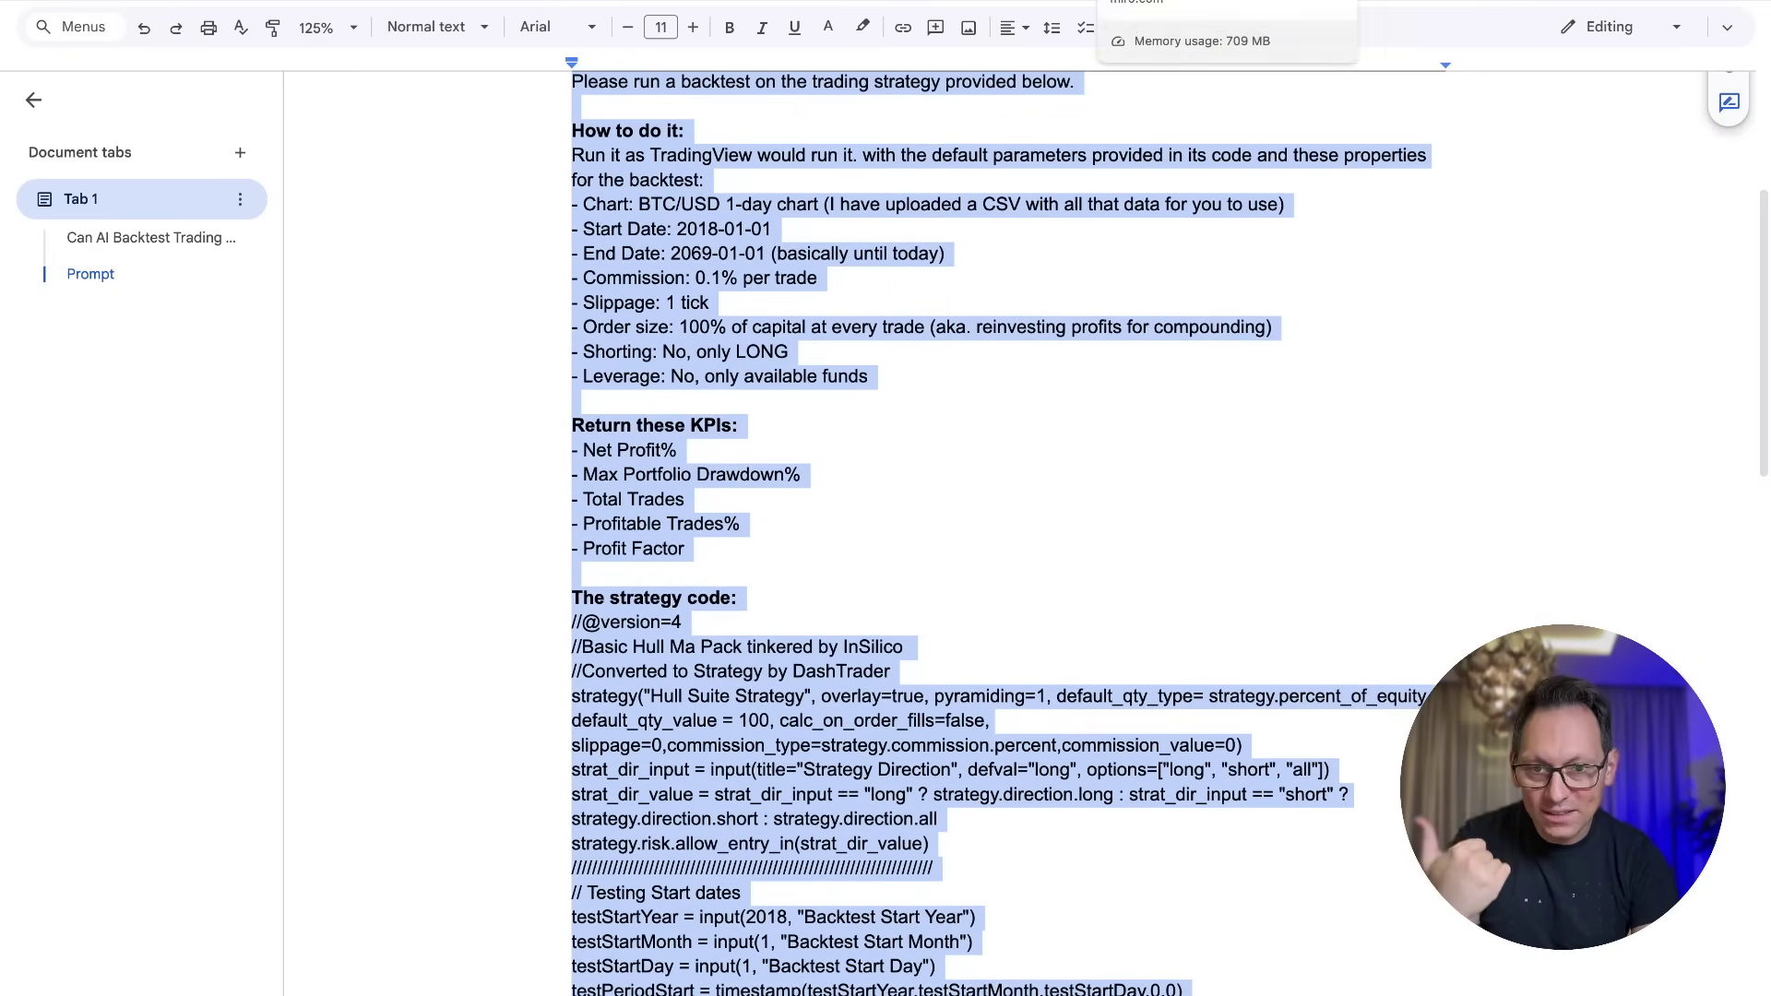
{"action": "left_click", "coordinate": [1226, 2]}
{"action": "scroll", "coordinate": [434, 344], "scroll_direction": "up", "scroll_amount": 5}
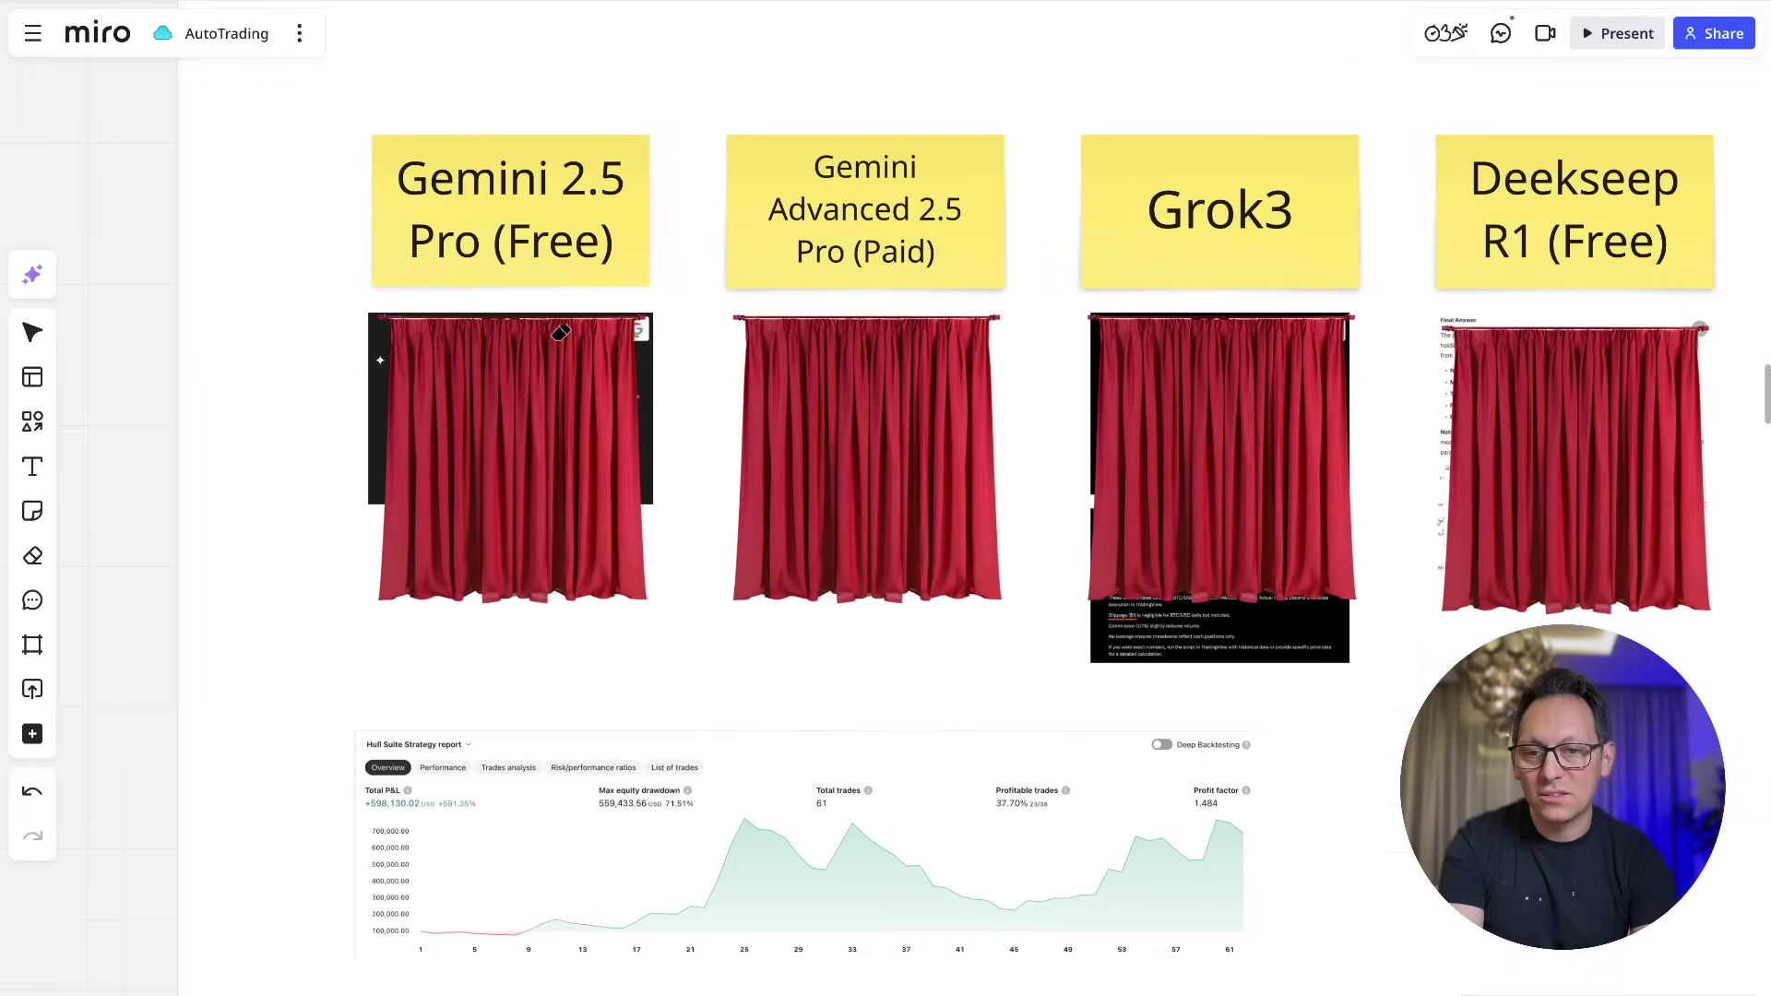
Step: Pan across the AutoTrading board to Gemini 2.5 Pro's curtained answer and switch to the pen
{"action": "scroll", "coordinate": [561, 332], "scroll_direction": "right", "scroll_amount": 3}
{"action": "scroll", "coordinate": [561, 332], "scroll_direction": "up", "scroll_amount": 2}
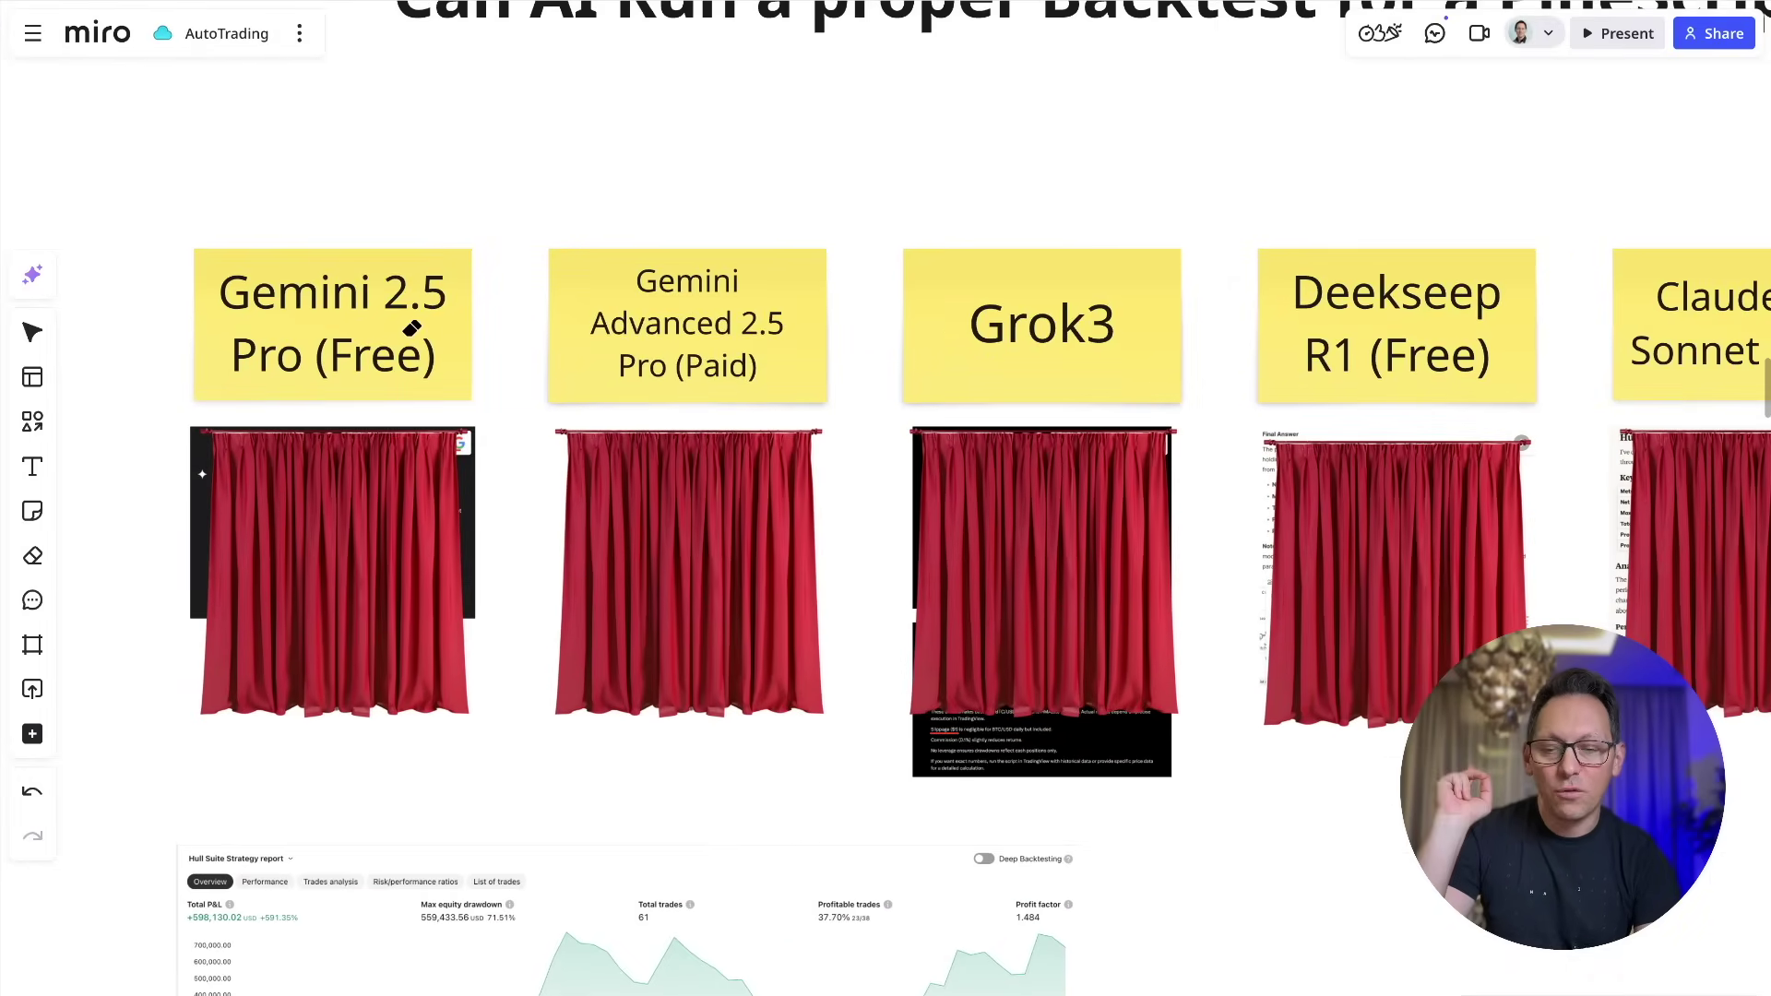
{"action": "scroll", "coordinate": [762, 366], "scroll_direction": "right", "scroll_amount": 5}
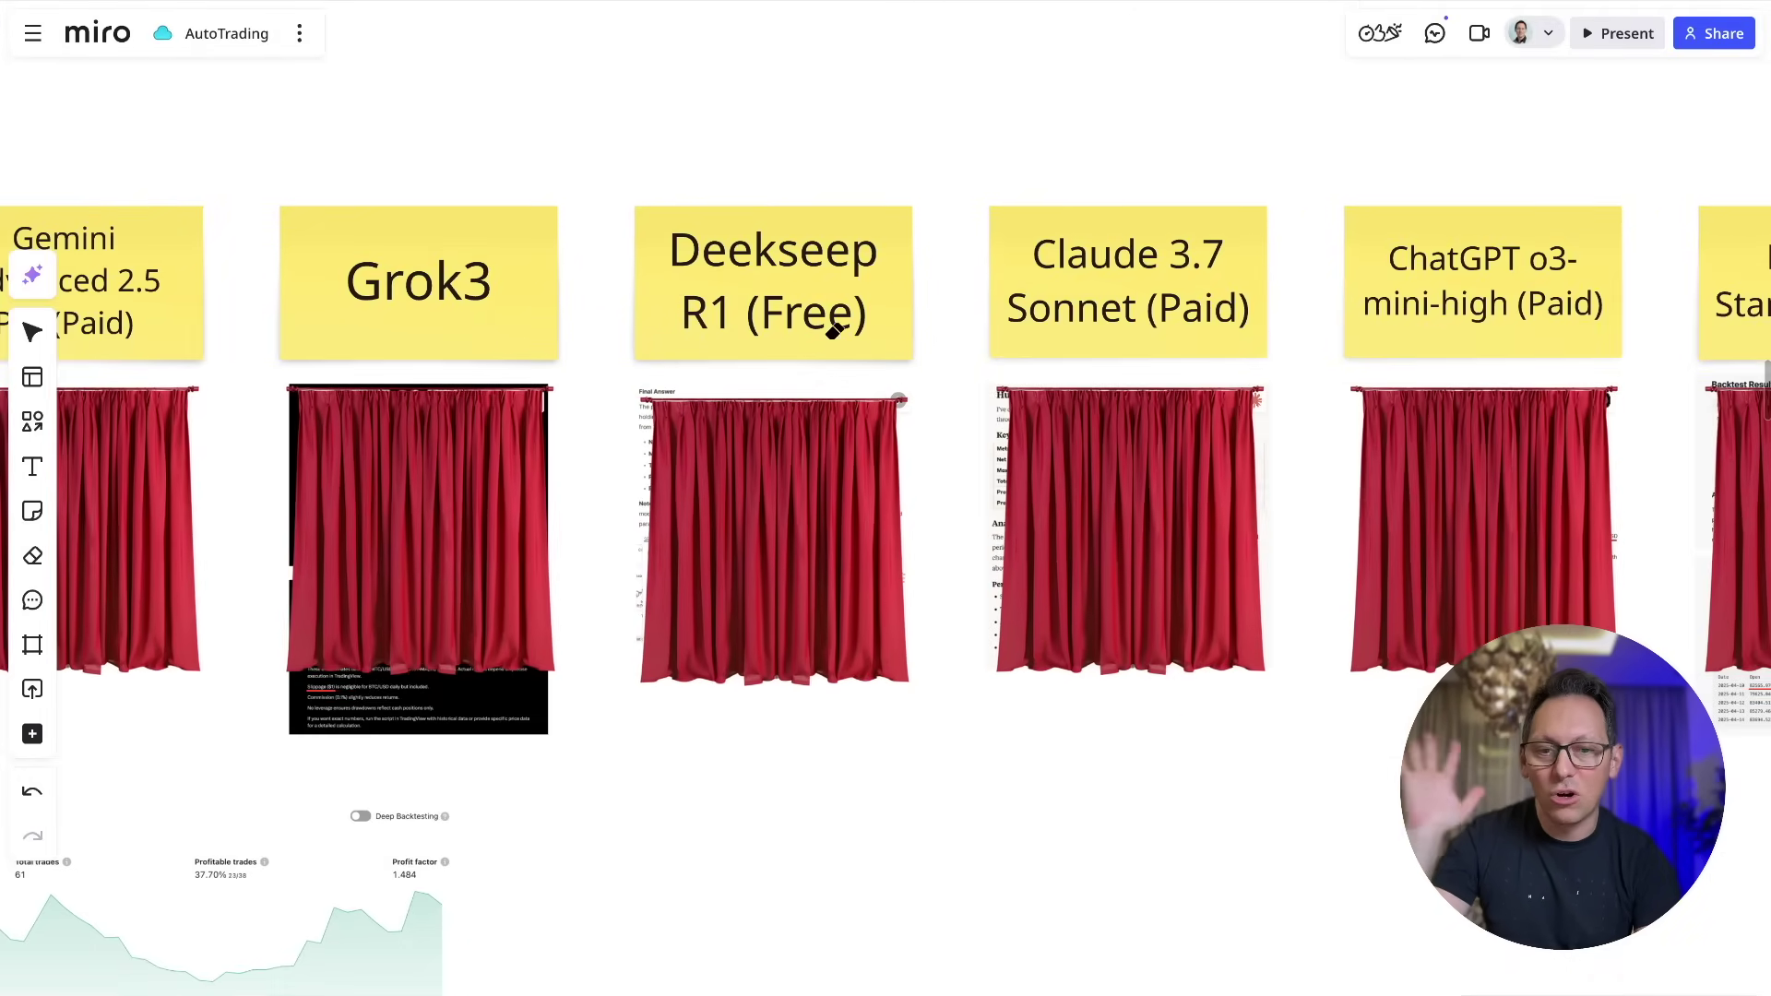
{"action": "scroll", "coordinate": [830, 316], "scroll_direction": "right", "scroll_amount": 5}
{"action": "scroll", "coordinate": [844, 328], "scroll_direction": "right", "scroll_amount": 1}
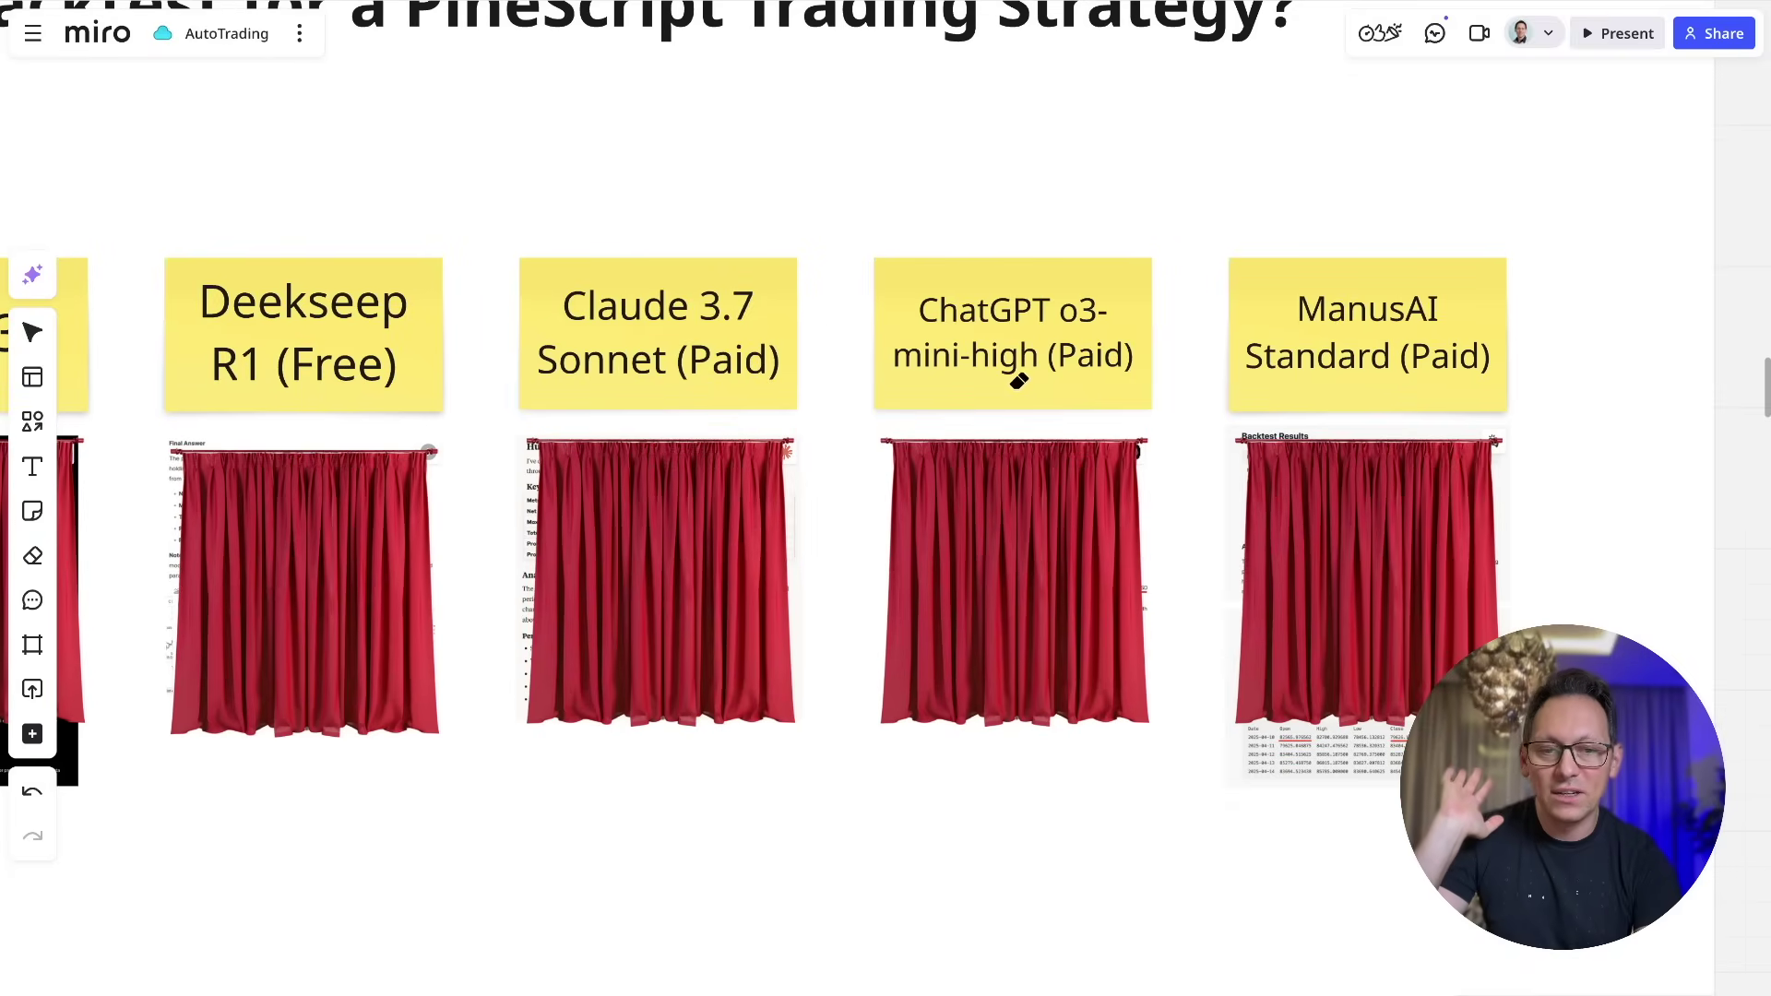
{"action": "scroll", "coordinate": [1024, 360], "scroll_direction": "right", "scroll_amount": 7}
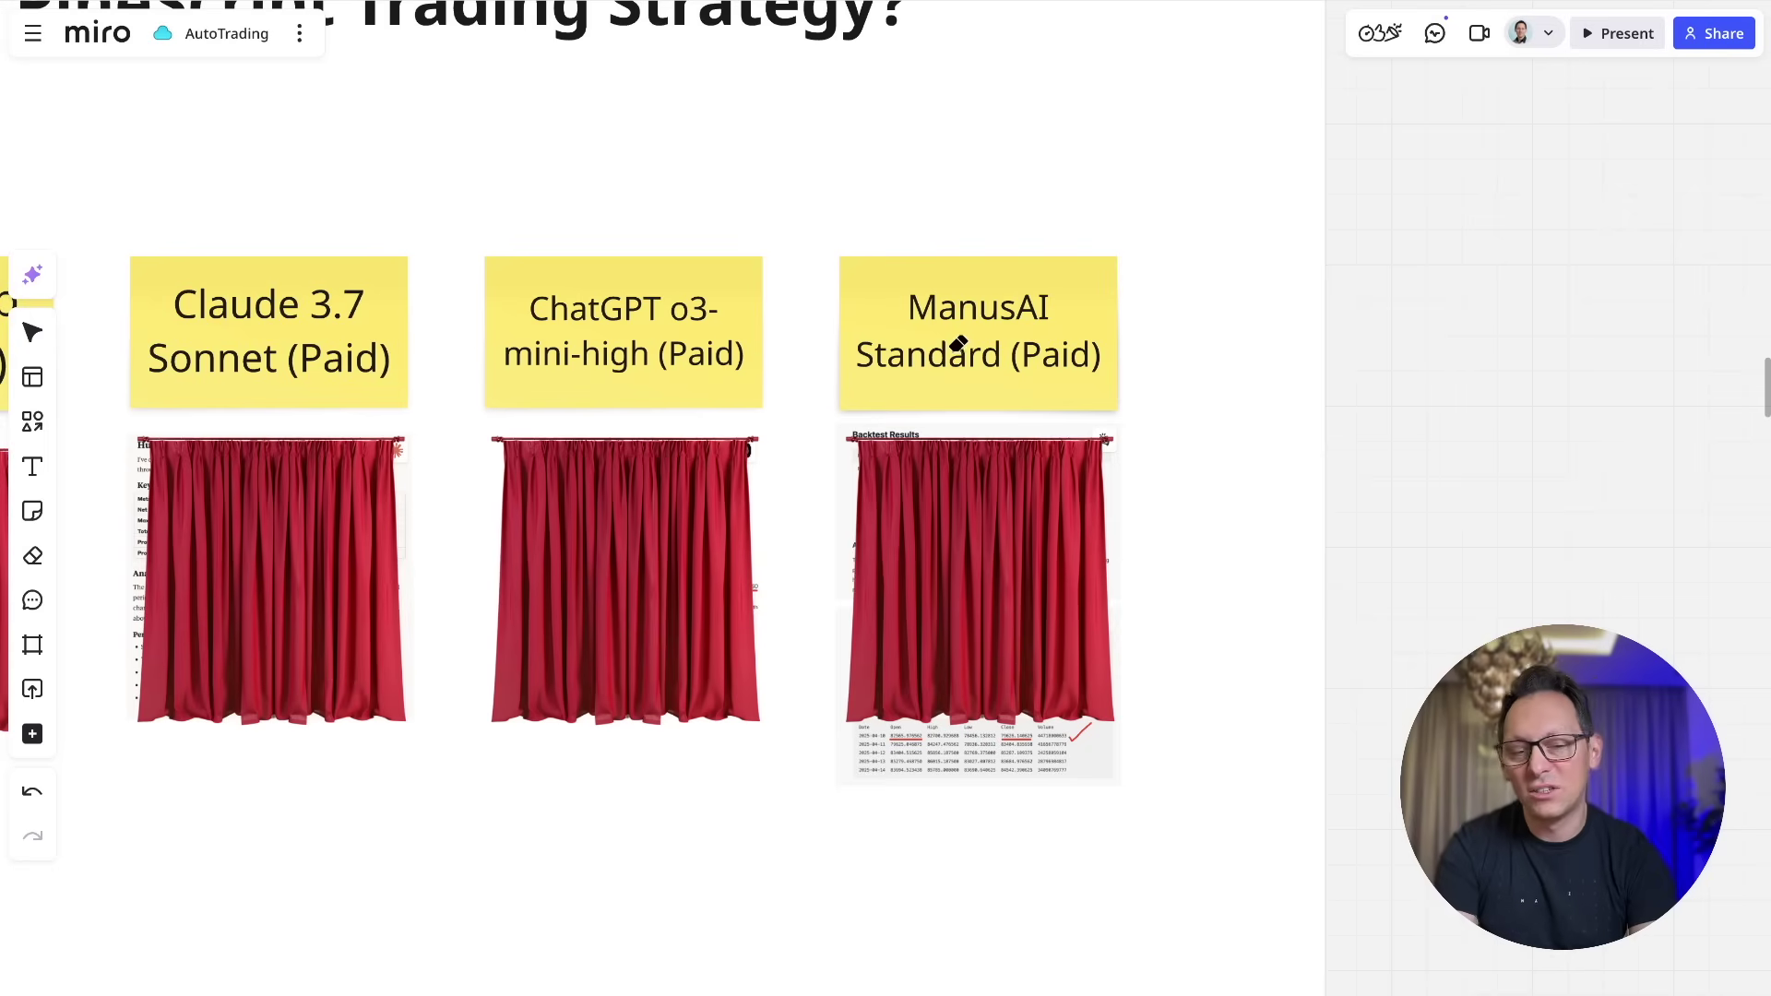
{"action": "scroll", "coordinate": [964, 364], "scroll_direction": "down", "scroll_amount": 5}
{"action": "scroll", "coordinate": [772, 406], "scroll_direction": "up", "scroll_amount": 3}
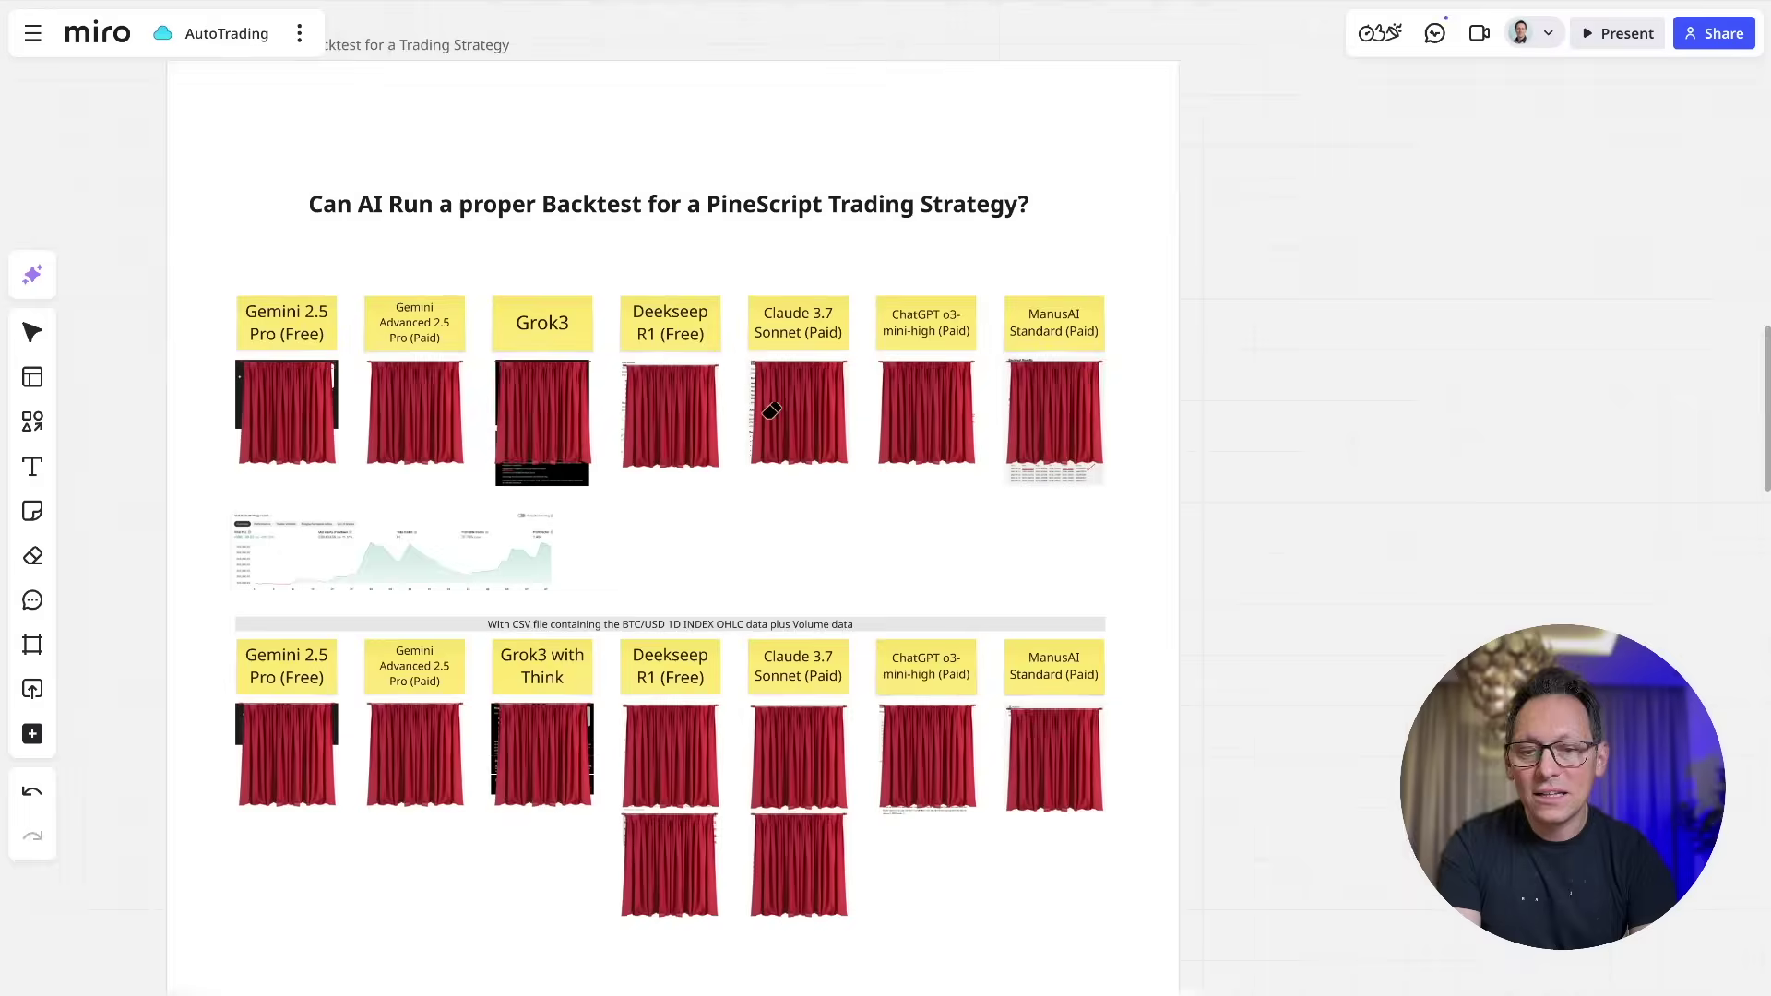
{"action": "scroll", "coordinate": [772, 409], "scroll_direction": "up", "scroll_amount": 3}
{"action": "key", "text": "p"}
{"action": "scroll", "coordinate": [776, 412], "scroll_direction": "down", "scroll_amount": 2}
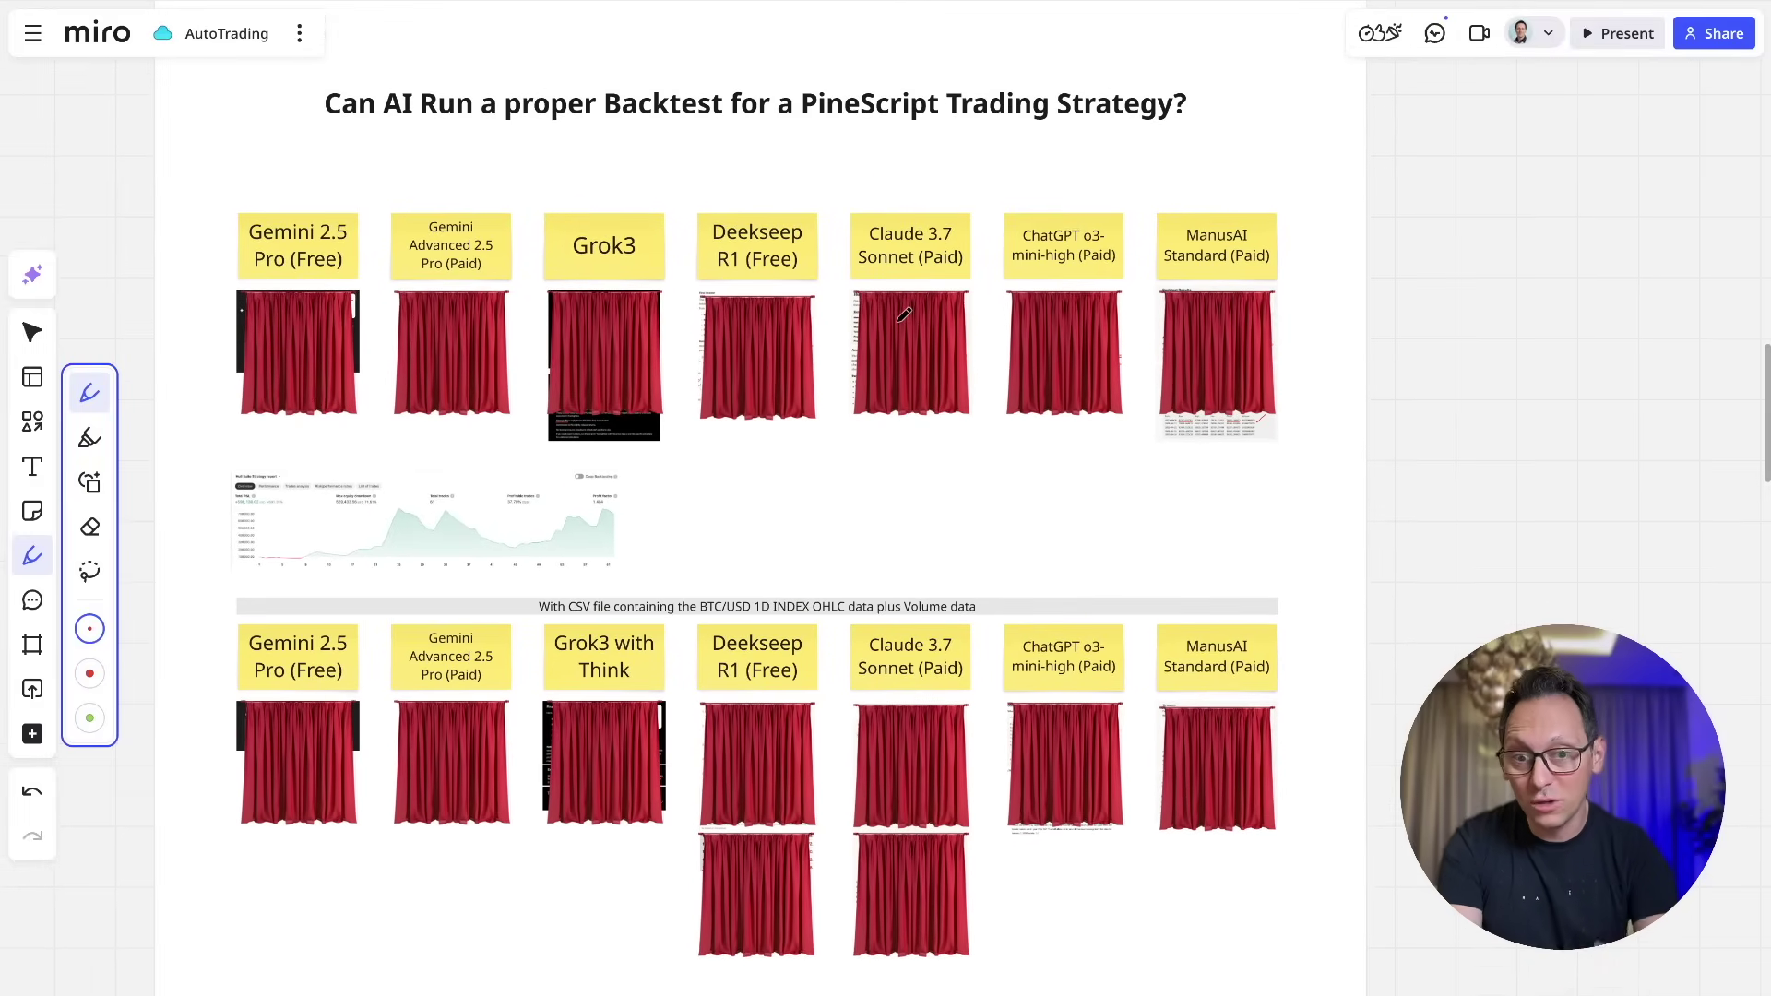
{"action": "scroll", "coordinate": [904, 314], "scroll_direction": "left", "scroll_amount": 2}
{"action": "scroll", "coordinate": [904, 315], "scroll_direction": "up", "scroll_amount": 1}
{"action": "scroll", "coordinate": [913, 323], "scroll_direction": "right", "scroll_amount": 2}
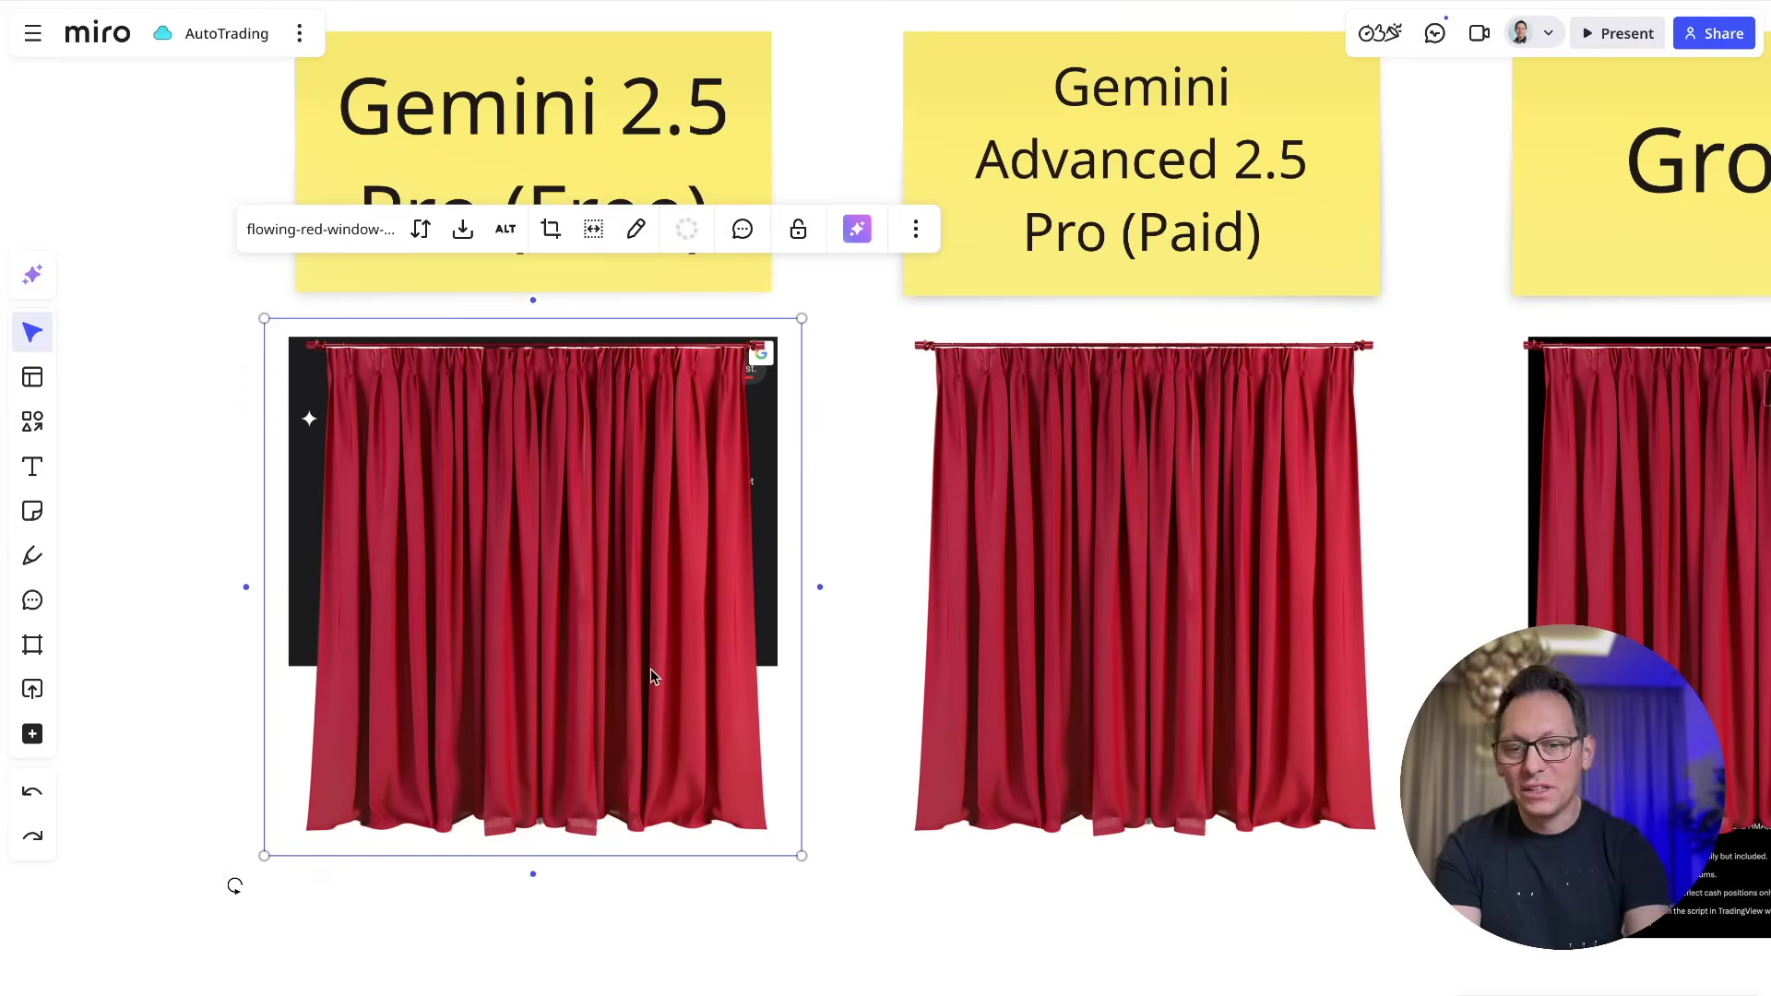
{"action": "key", "text": "Delete"}
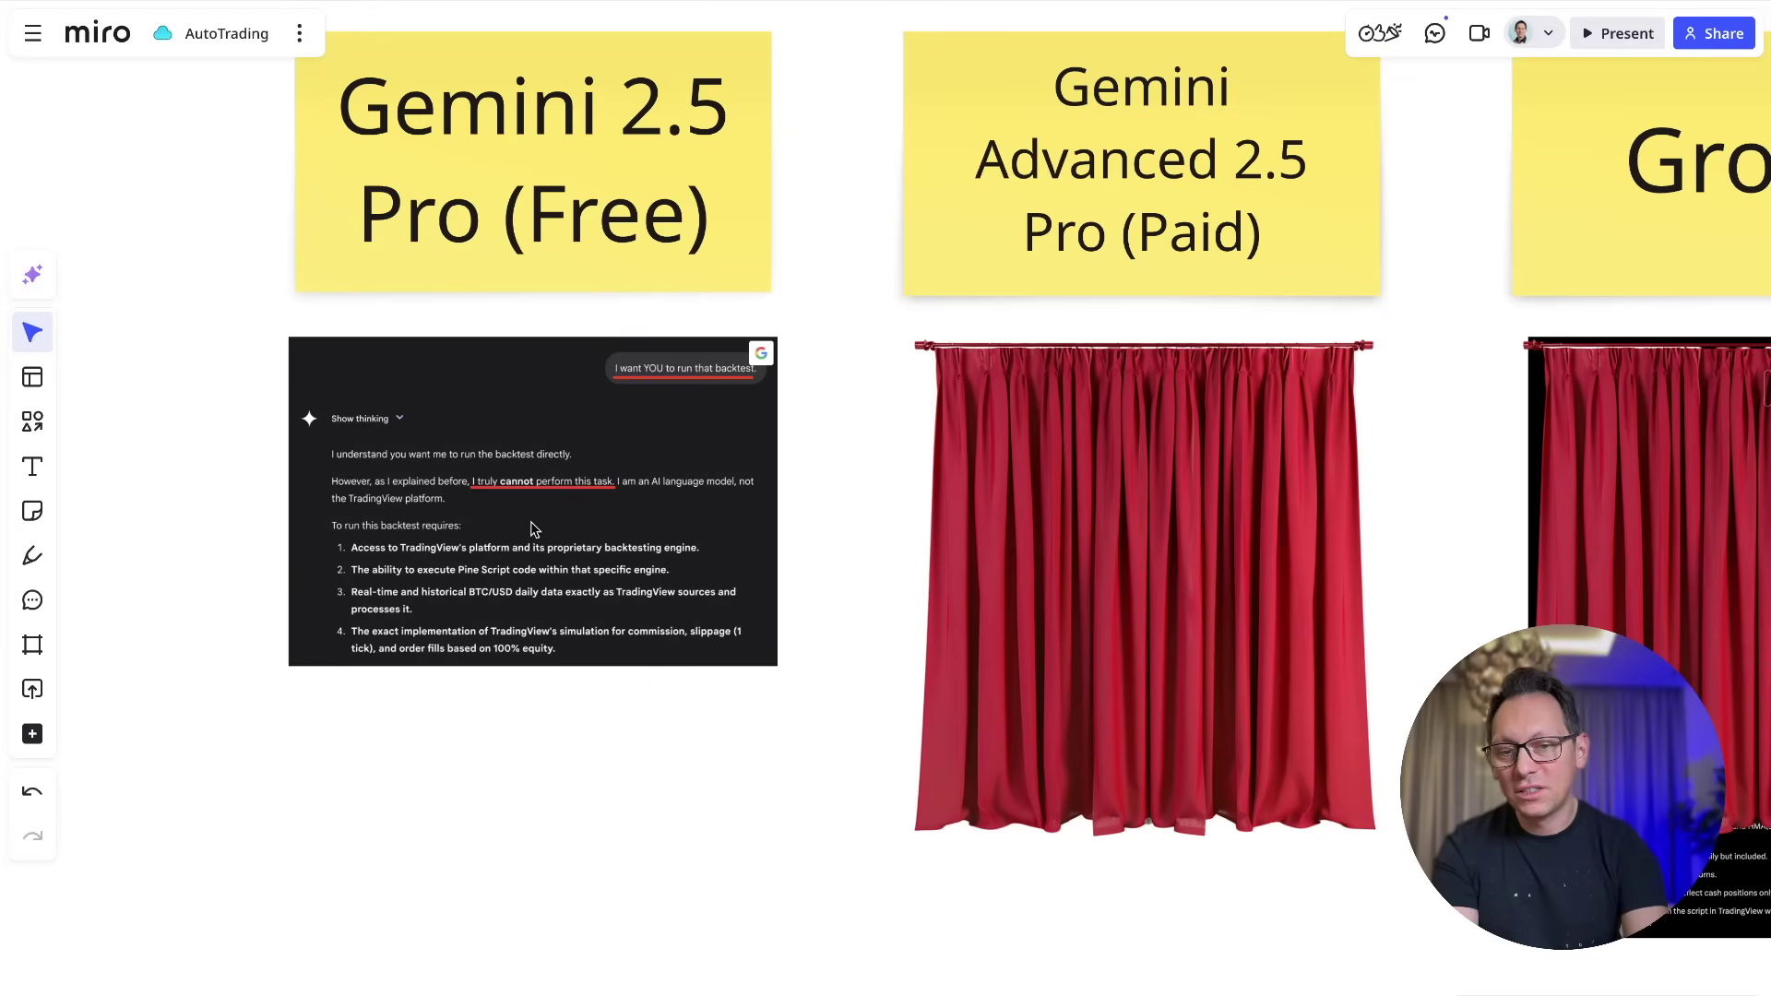
{"action": "scroll", "coordinate": [305, 530], "scroll_direction": "up", "scroll_amount": 5}
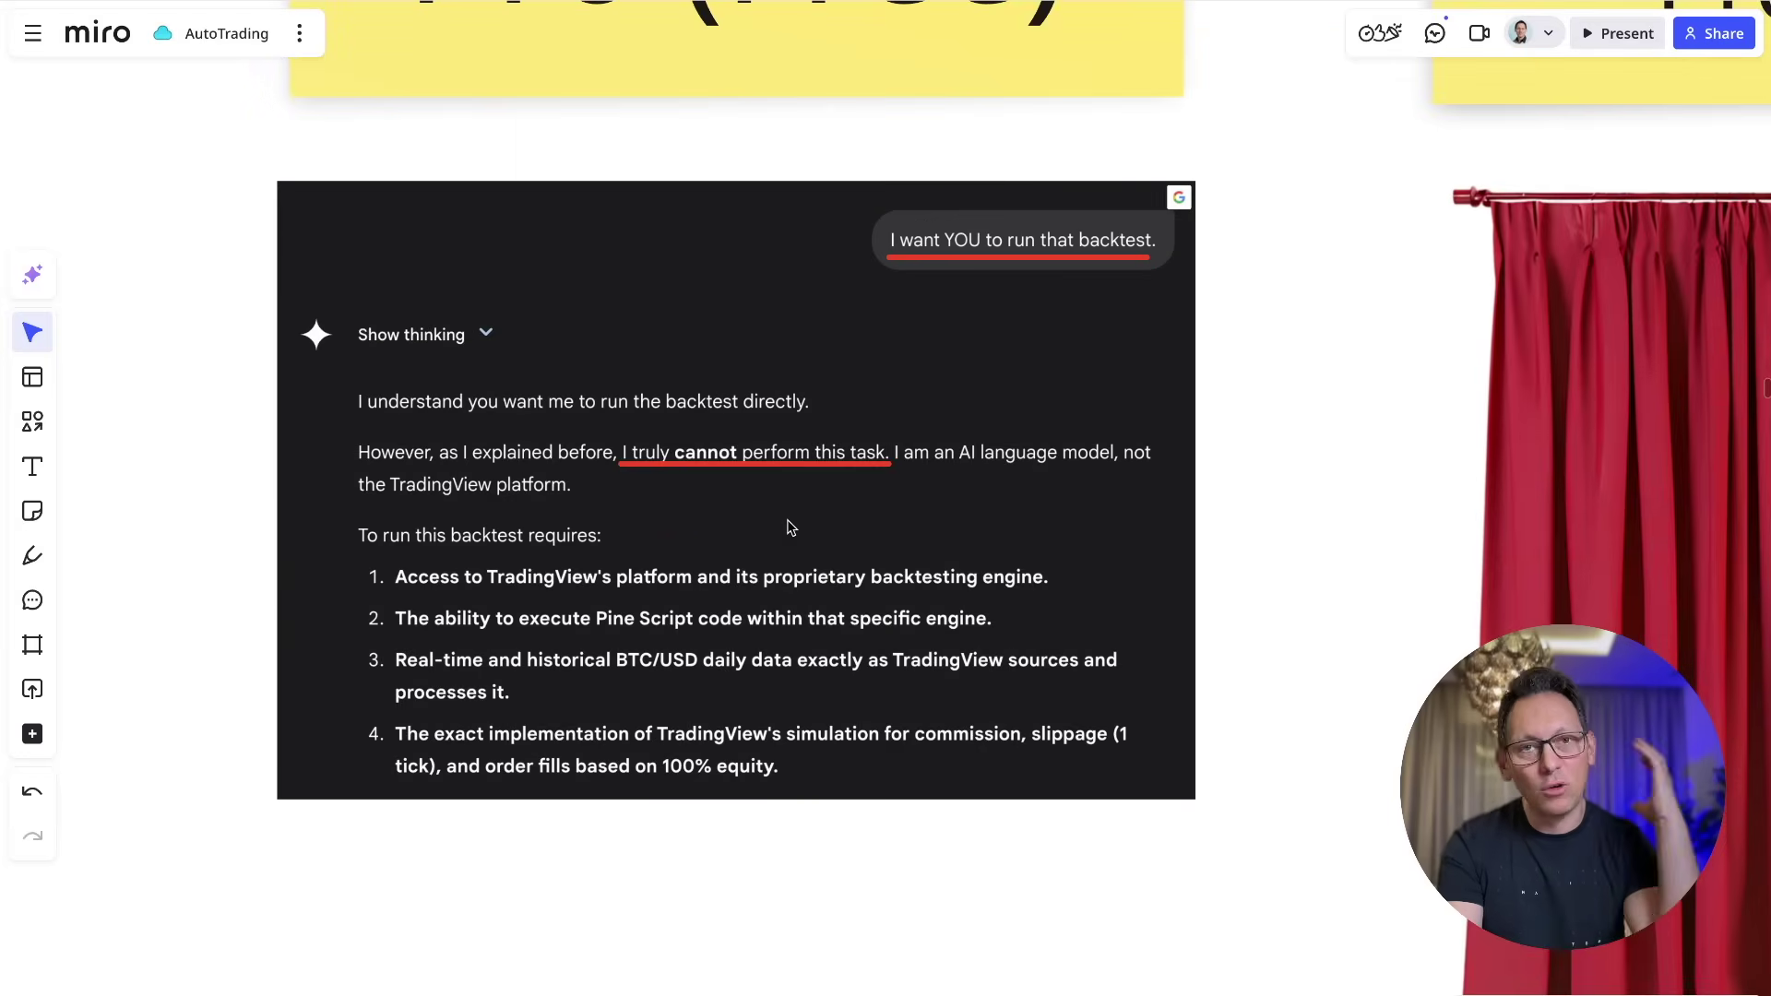
{"action": "scroll", "coordinate": [869, 532], "scroll_direction": "up", "scroll_amount": 3}
{"action": "scroll", "coordinate": [869, 532], "scroll_direction": "up", "scroll_amount": 2}
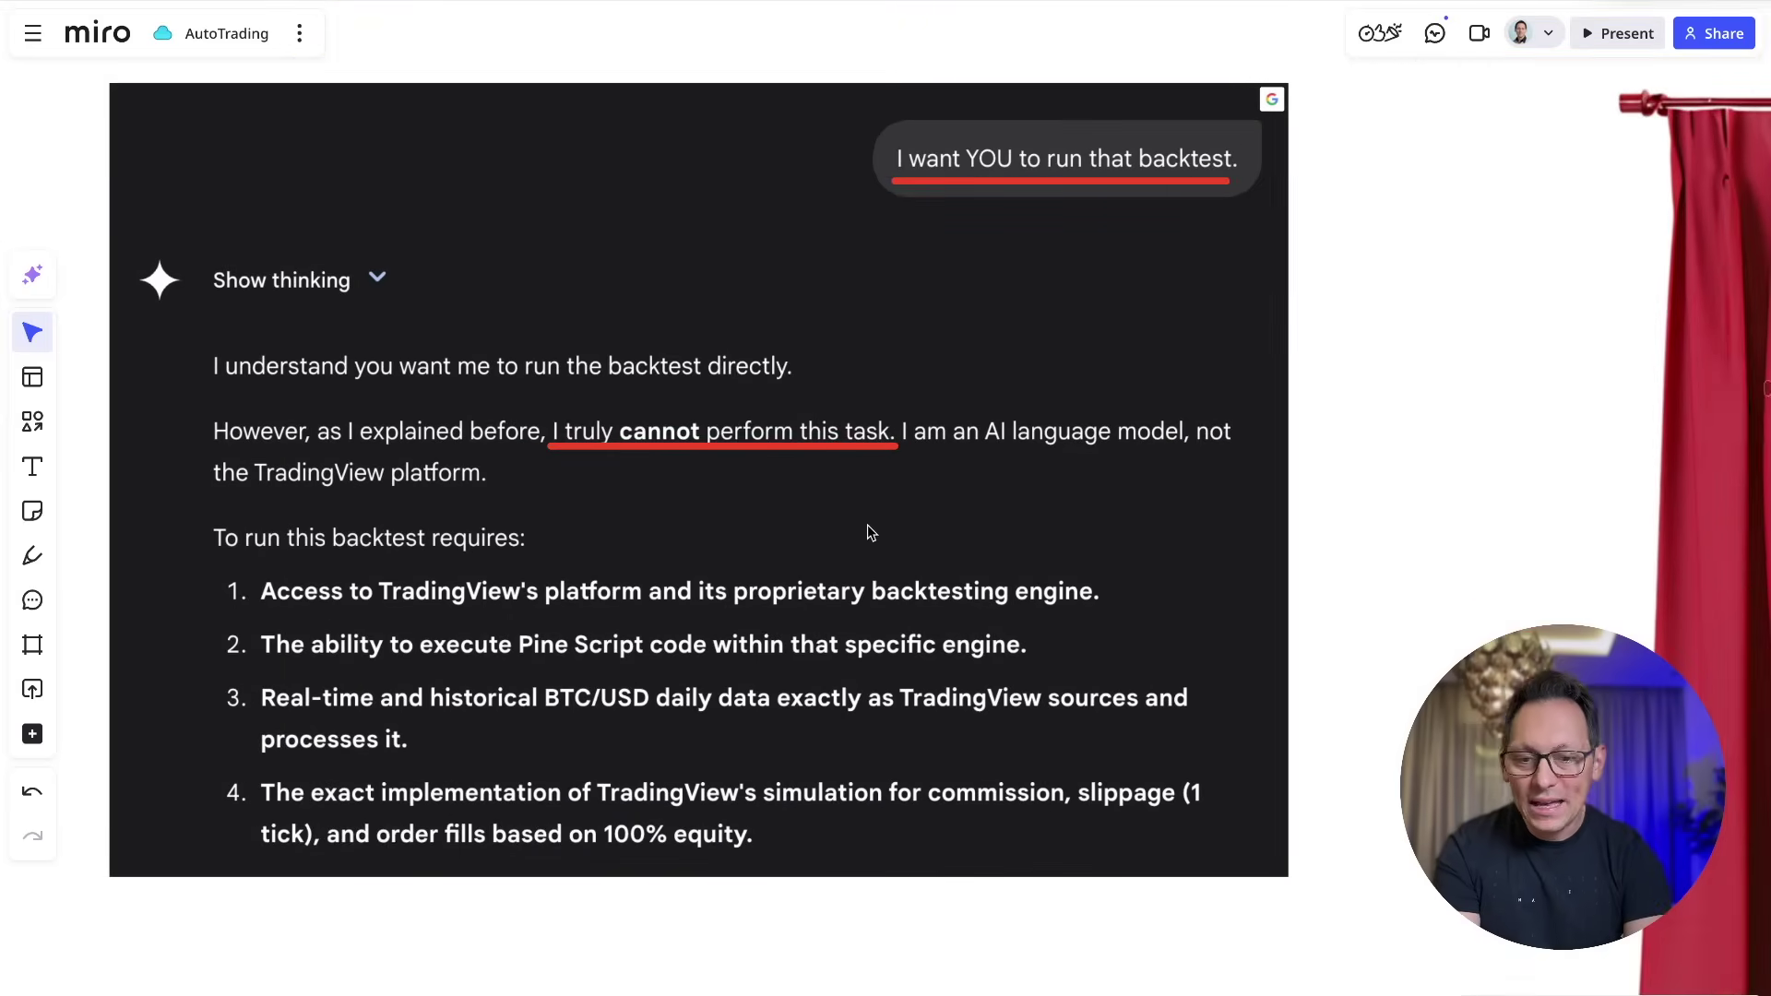
{"action": "key", "text": "p"}
{"action": "mouse_move", "coordinate": [759, 381]}
{"action": "left_mouse_down"}
{"action": "mouse_move", "coordinate": [1257, 615]}
{"action": "mouse_move", "coordinate": [775, 74]}
{"action": "mouse_move", "coordinate": [676, 660]}
{"action": "left_mouse_up"}
{"action": "key", "text": "ctrl+z"}
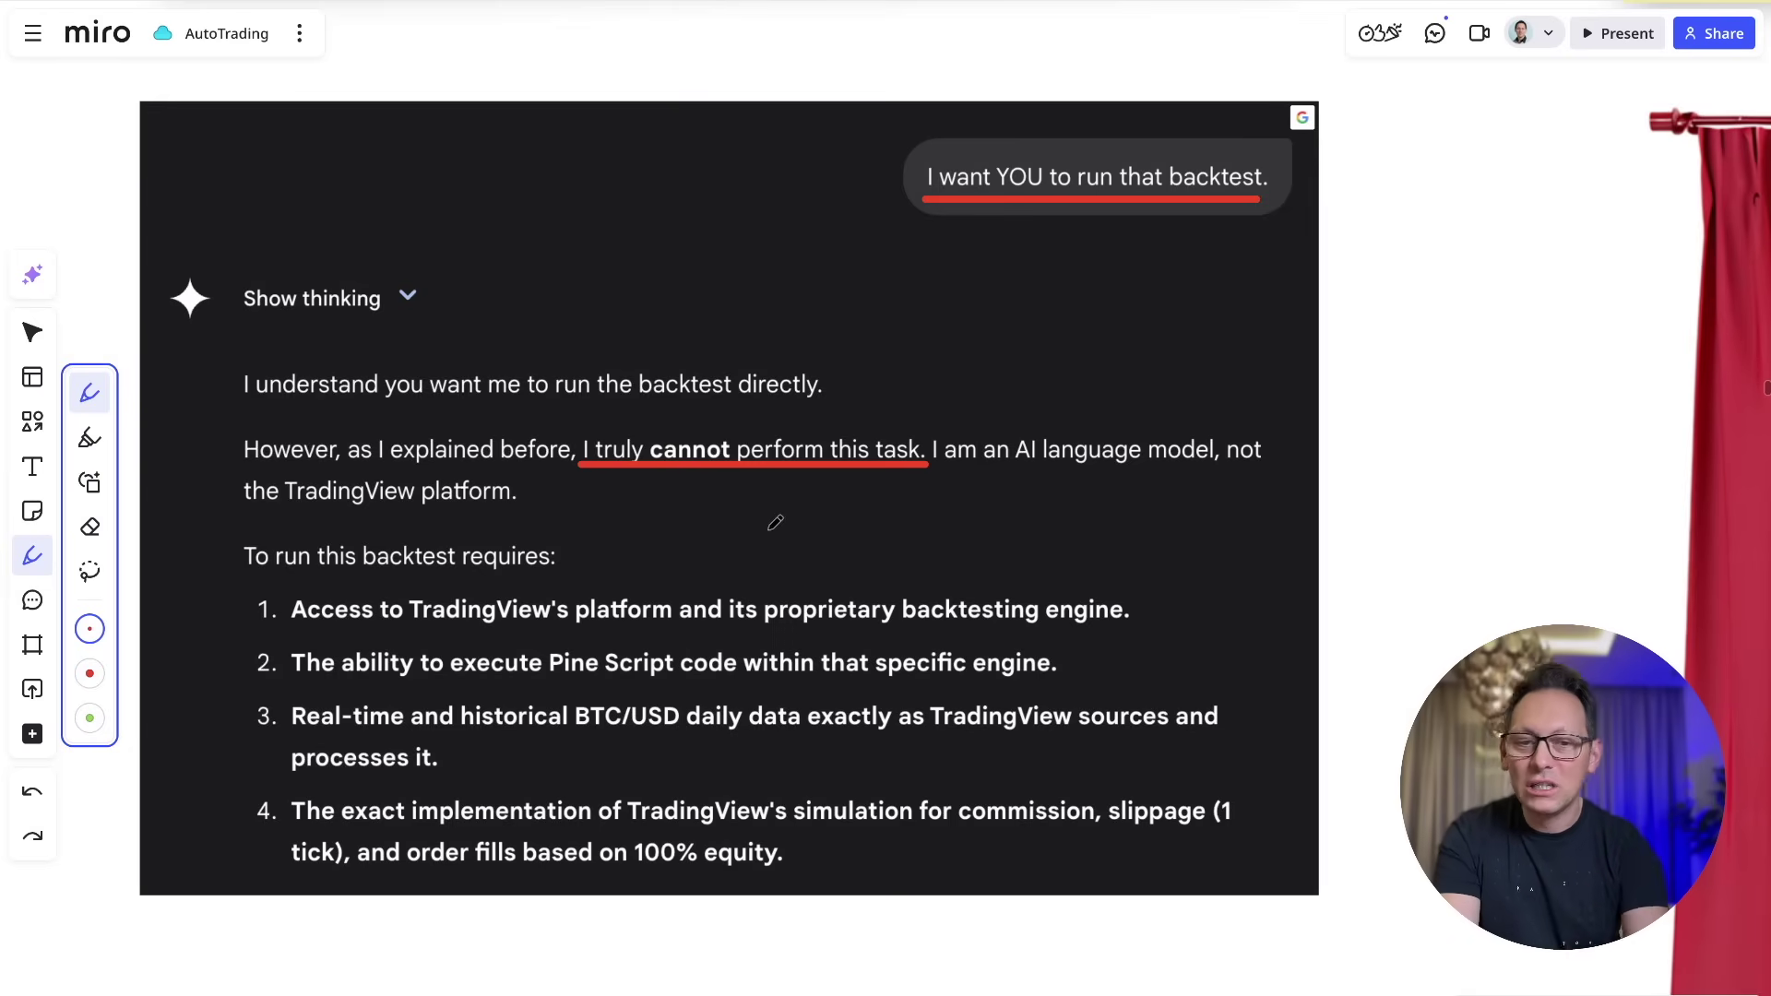
{"action": "scroll", "coordinate": [775, 523], "scroll_direction": "down", "scroll_amount": 5}
{"action": "scroll", "coordinate": [955, 424], "scroll_direction": "right", "scroll_amount": 5}
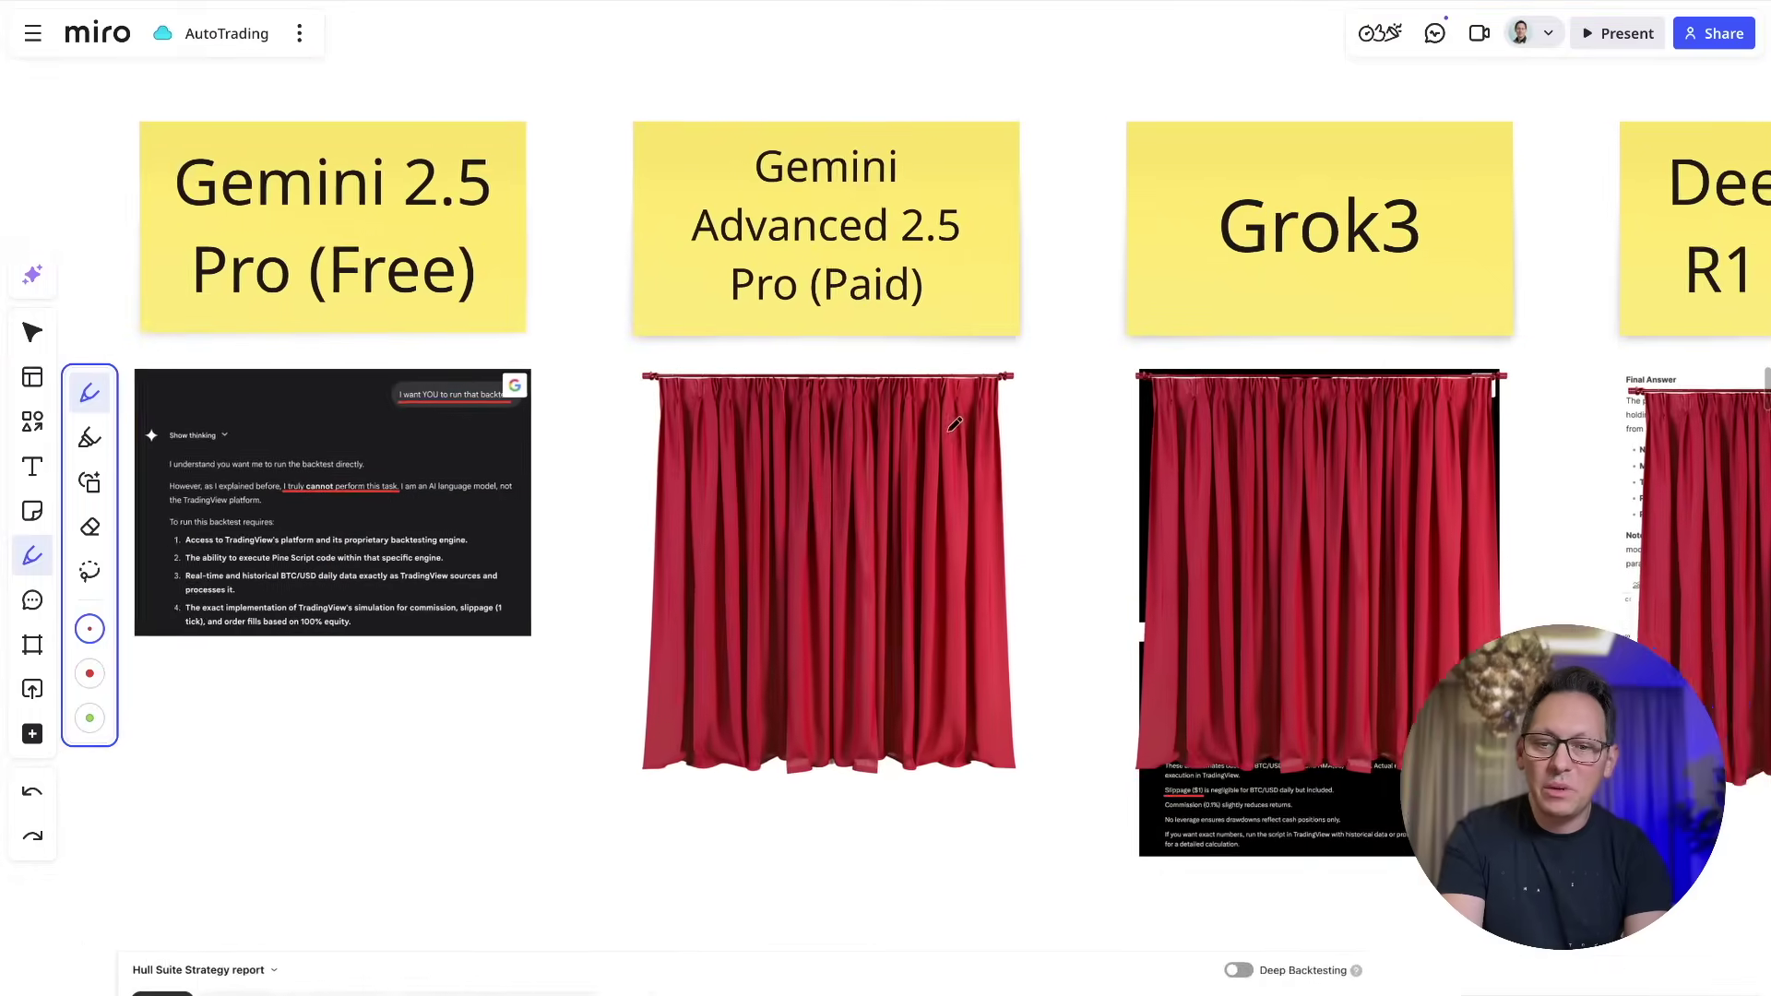
{"action": "scroll", "coordinate": [955, 424], "scroll_direction": "left", "scroll_amount": 3}
{"action": "scroll", "coordinate": [954, 424], "scroll_direction": "up", "scroll_amount": 1}
{"action": "left_click_drag", "start_coordinate": [523, 384], "coordinate": [678, 380]}
{"action": "key", "text": "ctrl+z"}
{"action": "scroll", "coordinate": [1031, 651], "scroll_direction": "up", "scroll_amount": 4}
{"action": "key", "text": "v"}
Step: Delete the curtain over Gemini Advanced 2.5 Pro's answer, then pan toward Grok3's answers
{"action": "left_click", "coordinate": [1030, 651]}
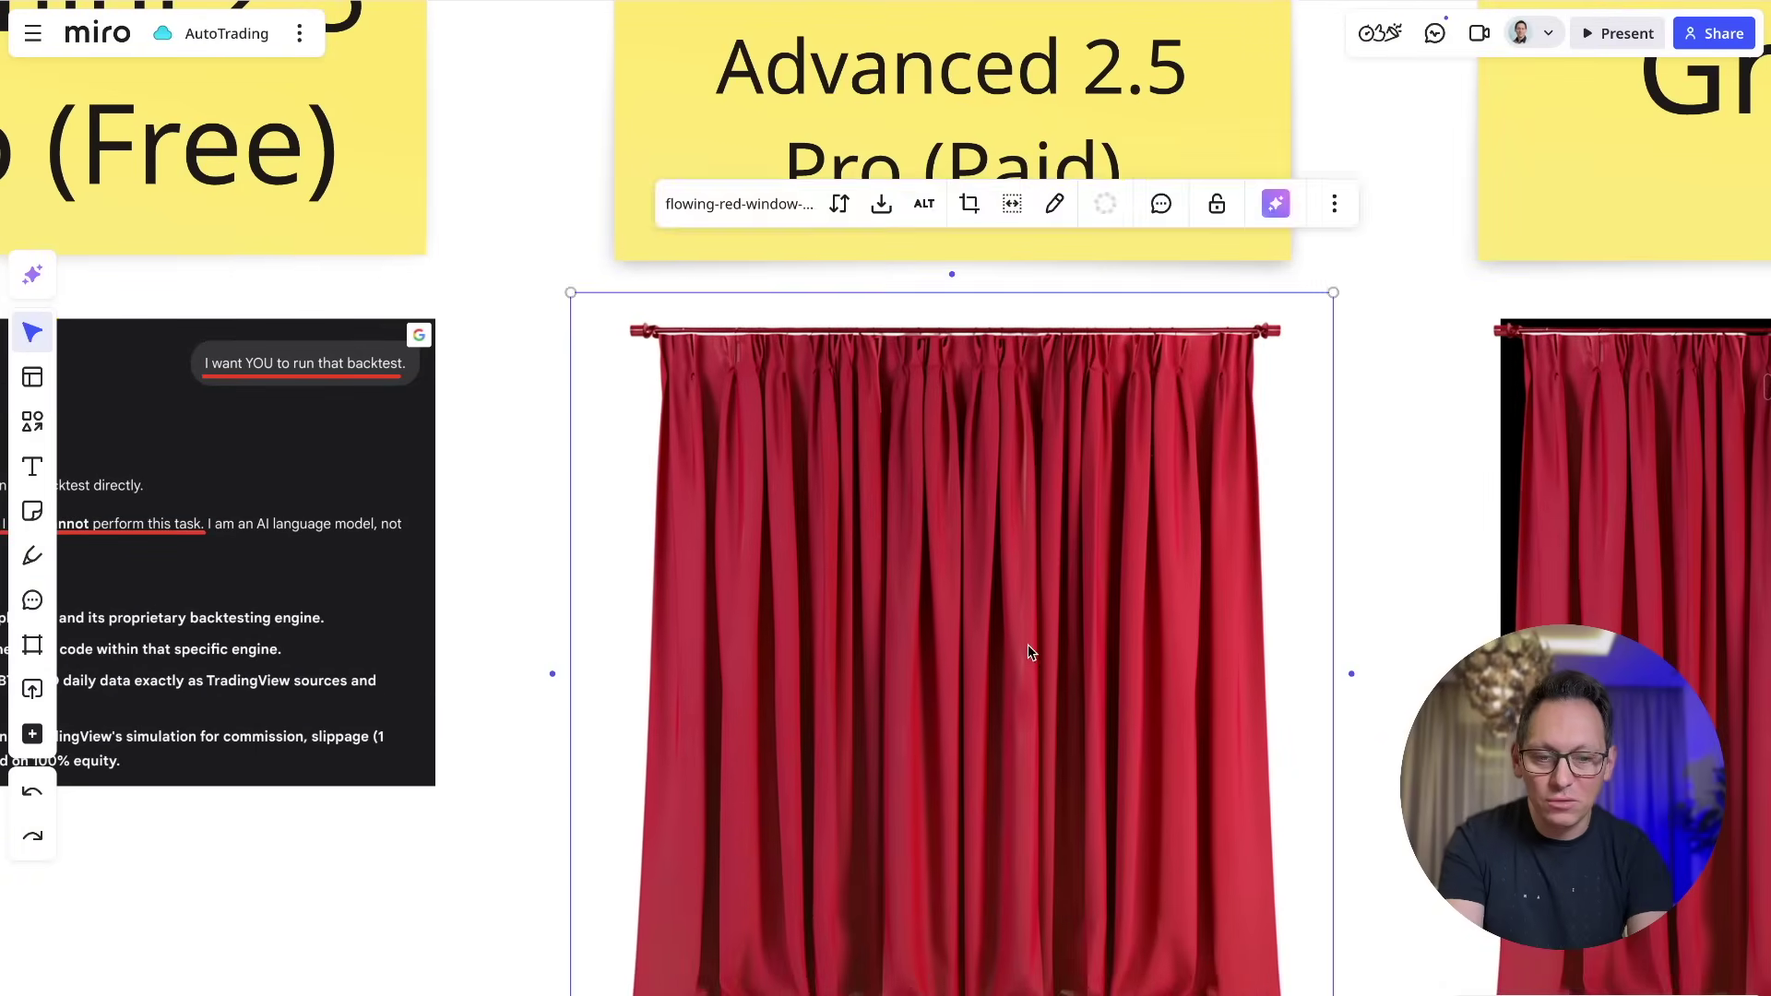
{"action": "key", "text": "Delete"}
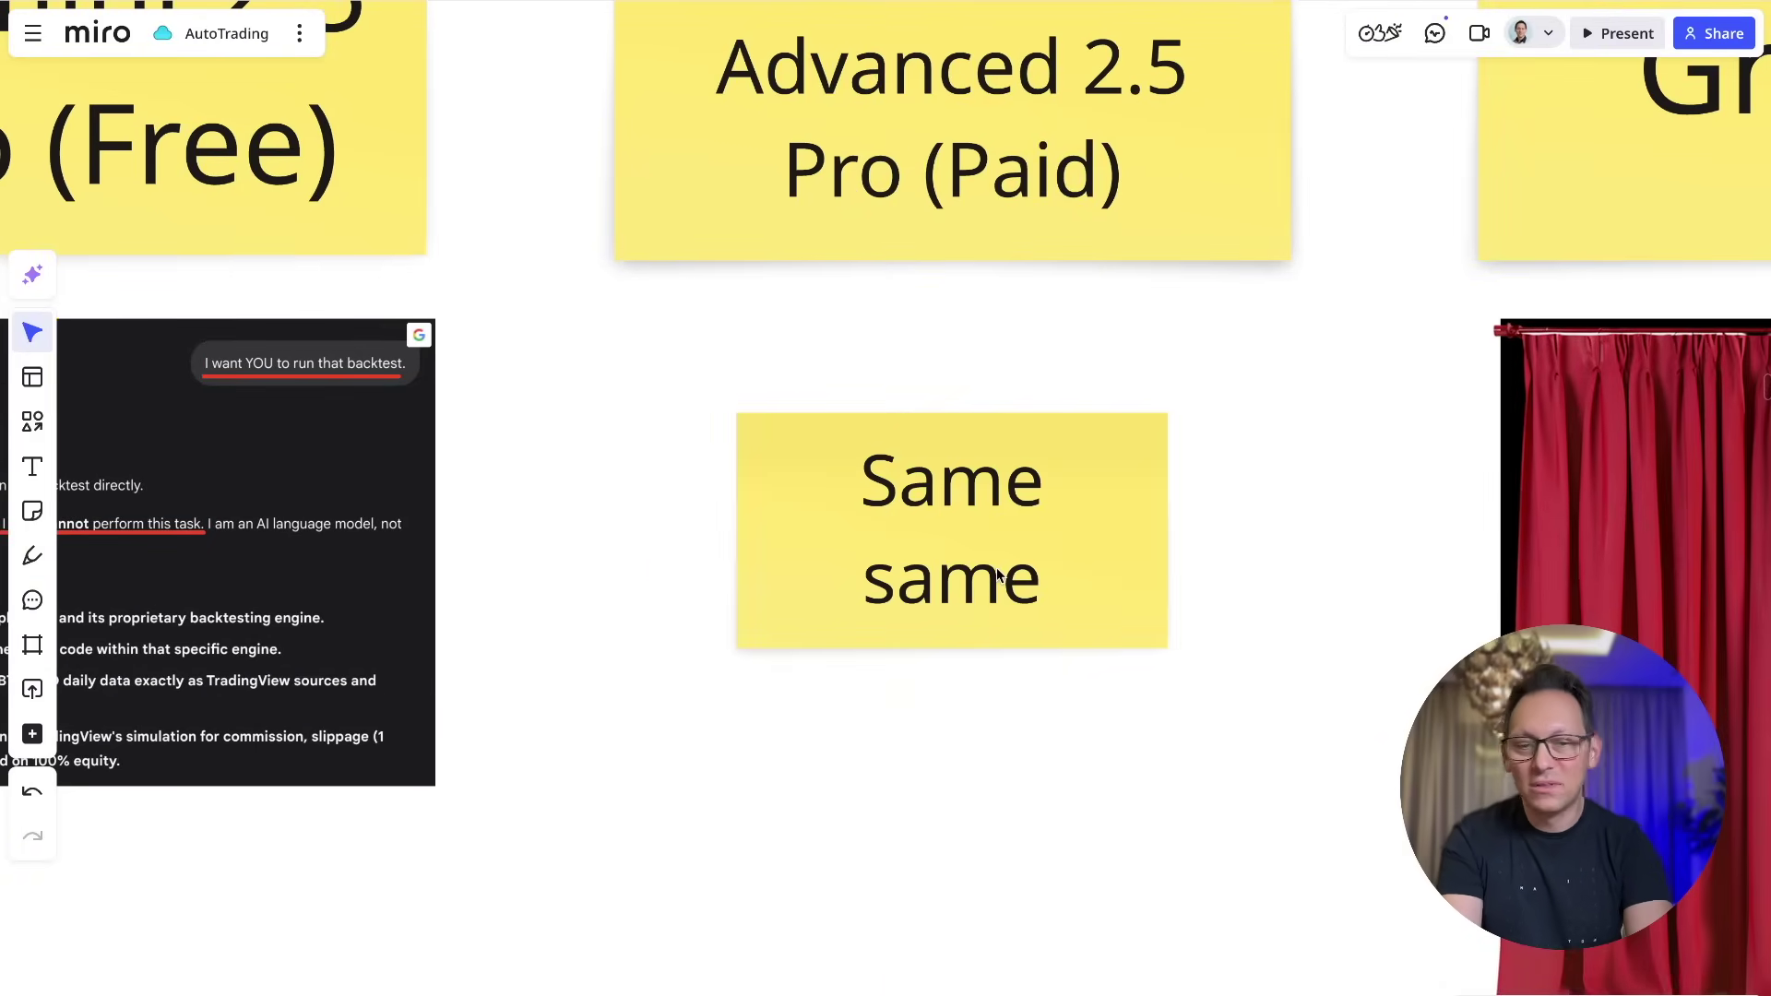
{"action": "scroll", "coordinate": [983, 529], "scroll_direction": "down", "scroll_amount": 3}
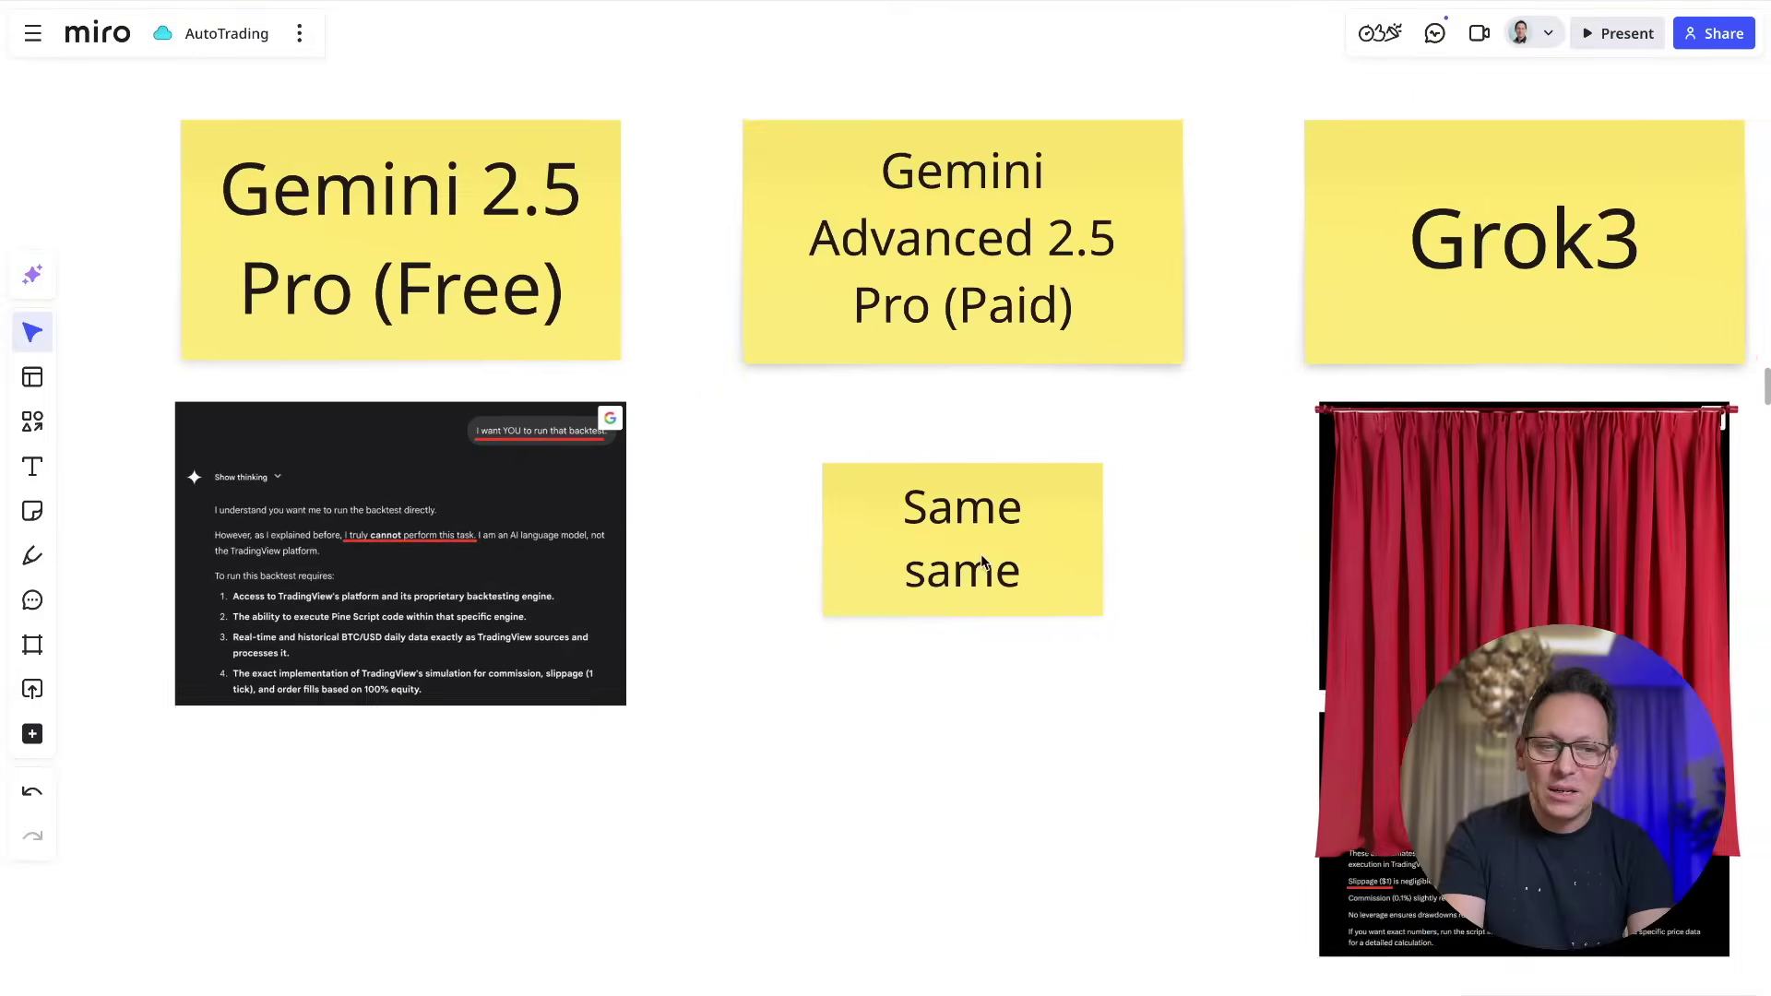
{"action": "scroll", "coordinate": [944, 535], "scroll_direction": "right", "scroll_amount": 6}
{"action": "scroll", "coordinate": [937, 535], "scroll_direction": "right", "scroll_amount": 5}
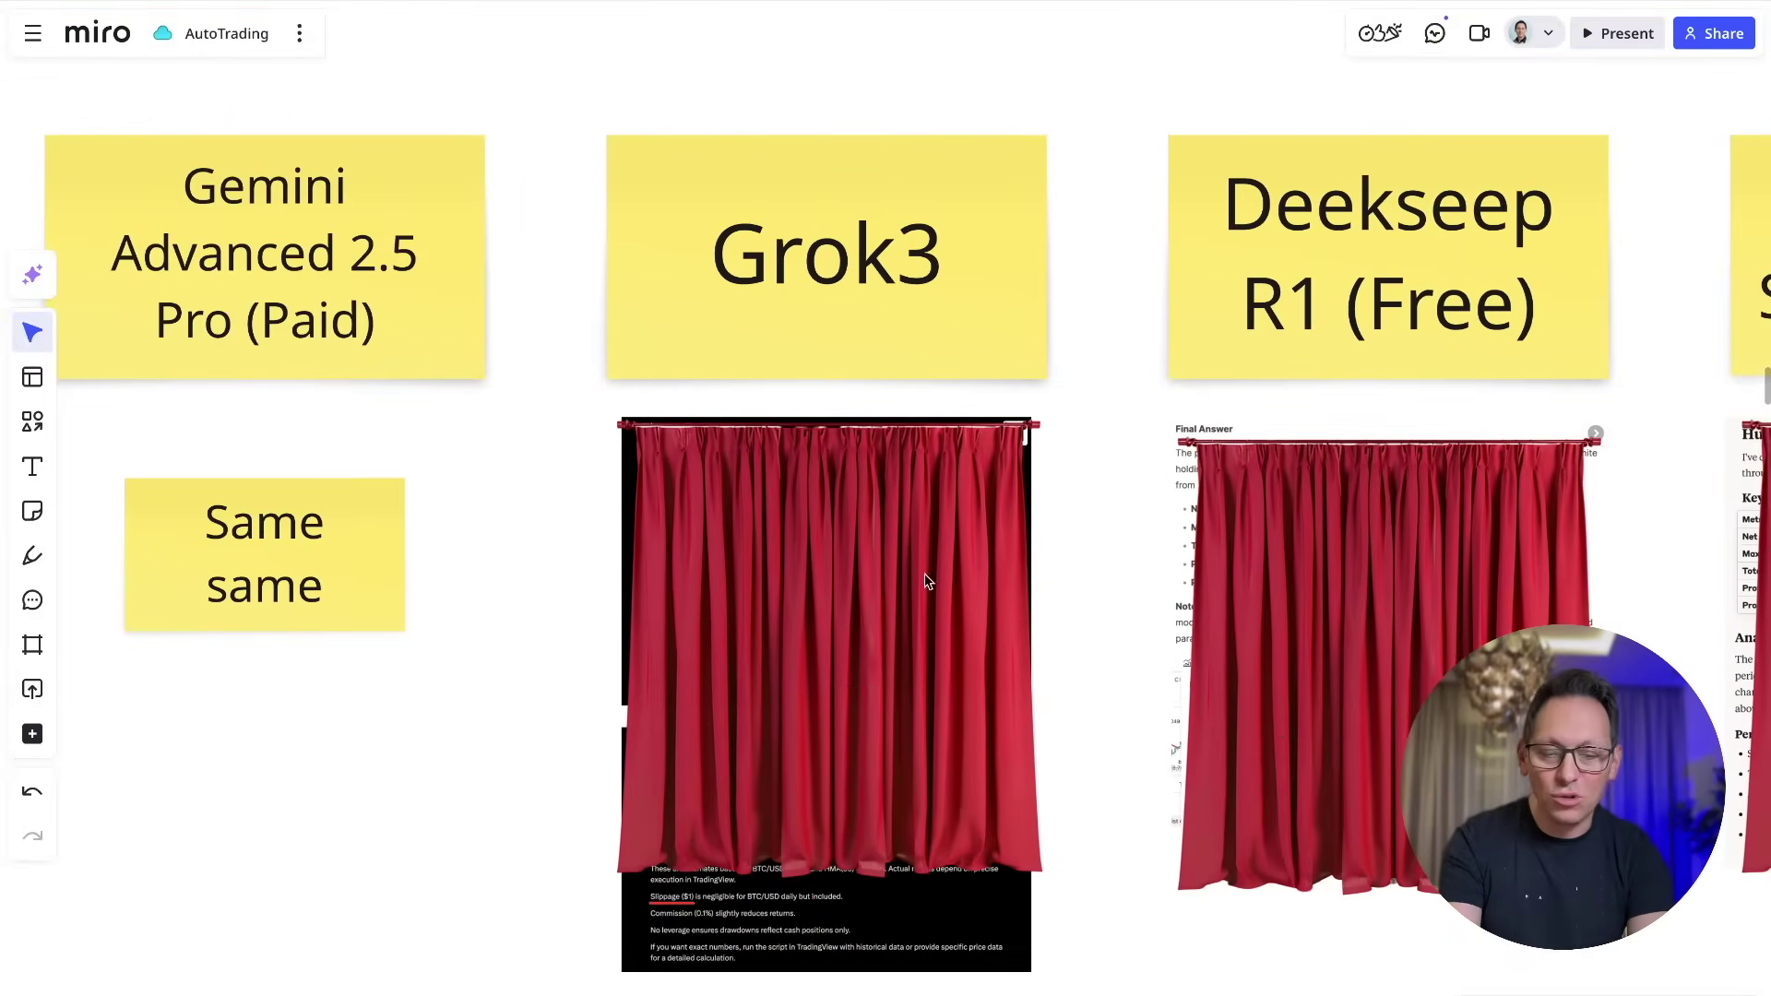
{"action": "scroll", "coordinate": [874, 503], "scroll_direction": "left", "scroll_amount": 2}
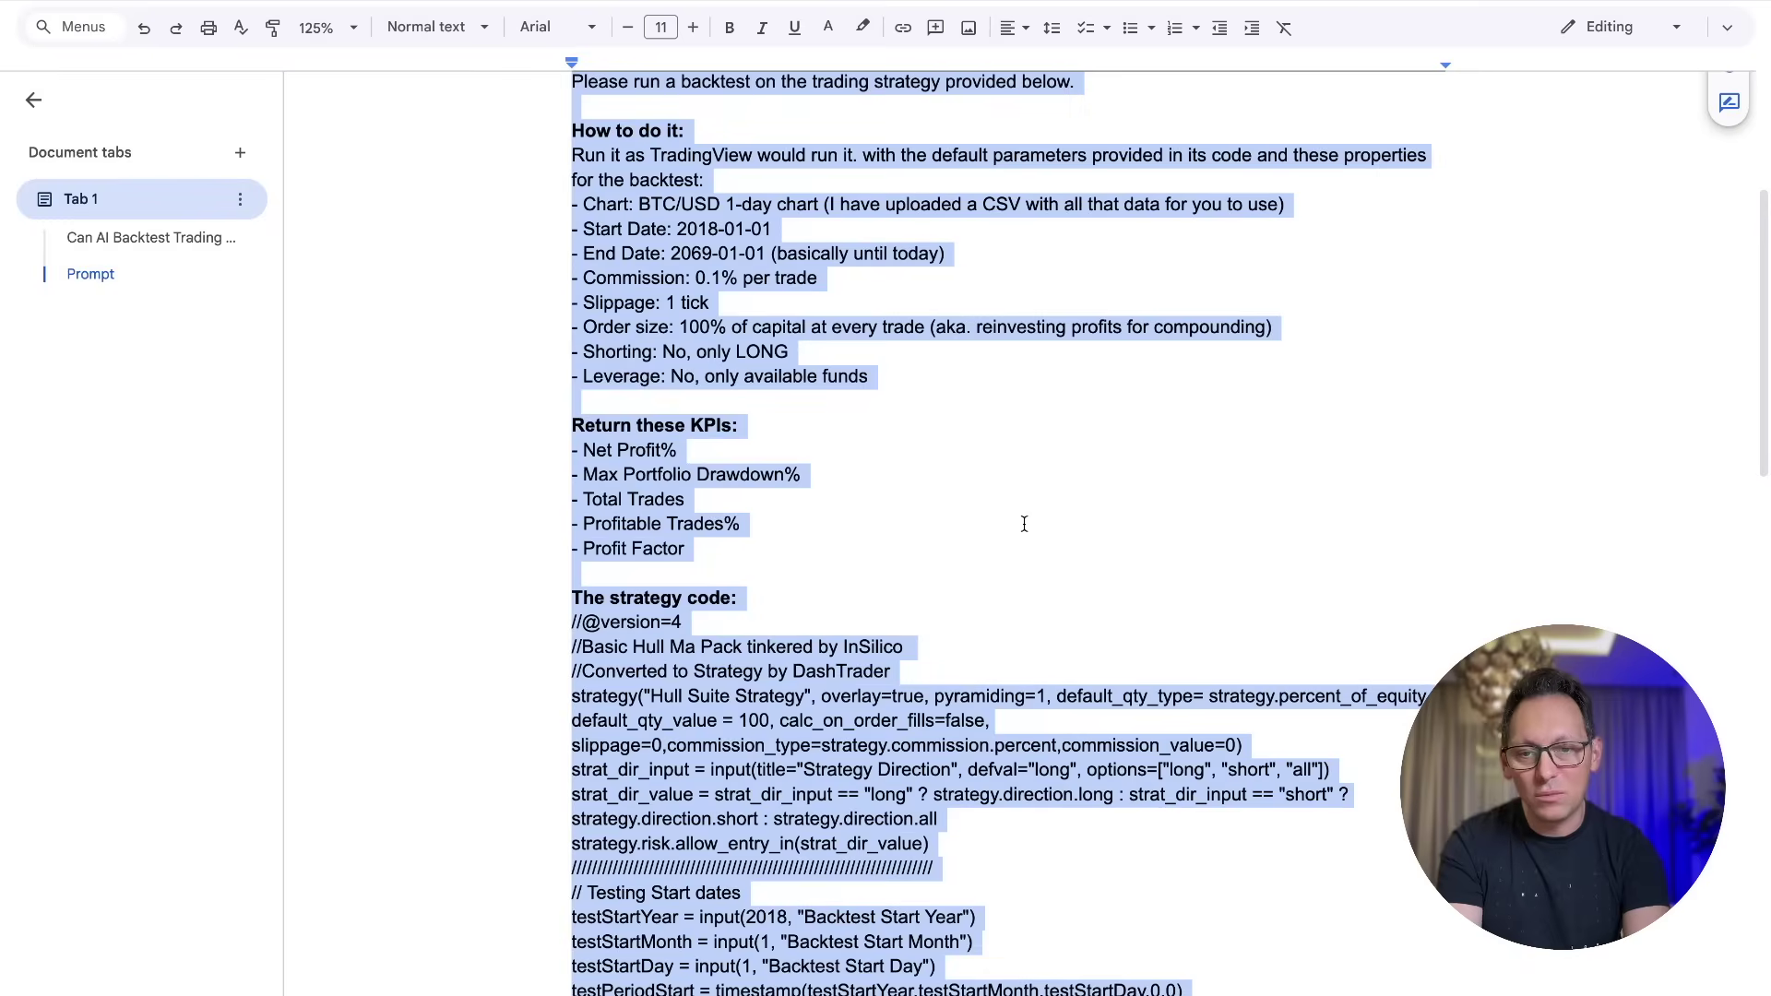
{"action": "scroll", "coordinate": [1024, 523], "scroll_direction": "up", "scroll_amount": 4}
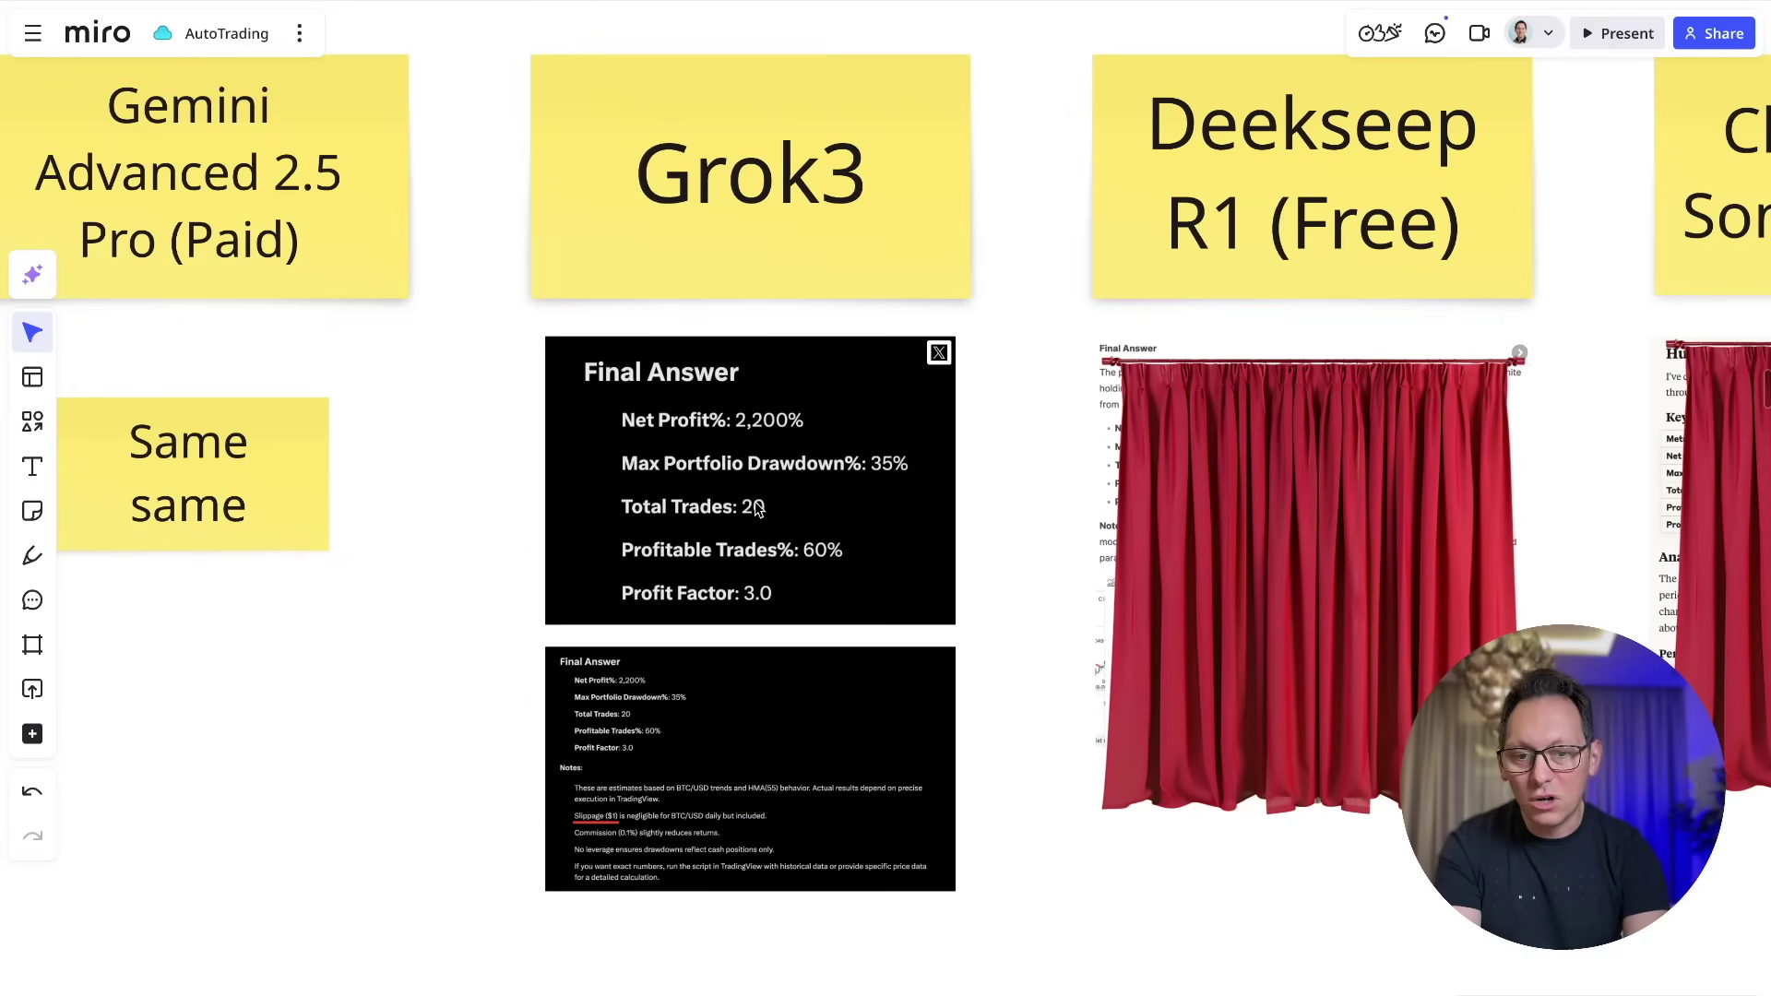
Step: Underline Grok3's 2,200% Net Profit figure in red with the pen
{"action": "scroll", "coordinate": [754, 502], "scroll_direction": "up", "scroll_amount": 3}
{"action": "key", "text": "p"}
{"action": "scroll", "coordinate": [929, 506], "scroll_direction": "down", "scroll_amount": 2}
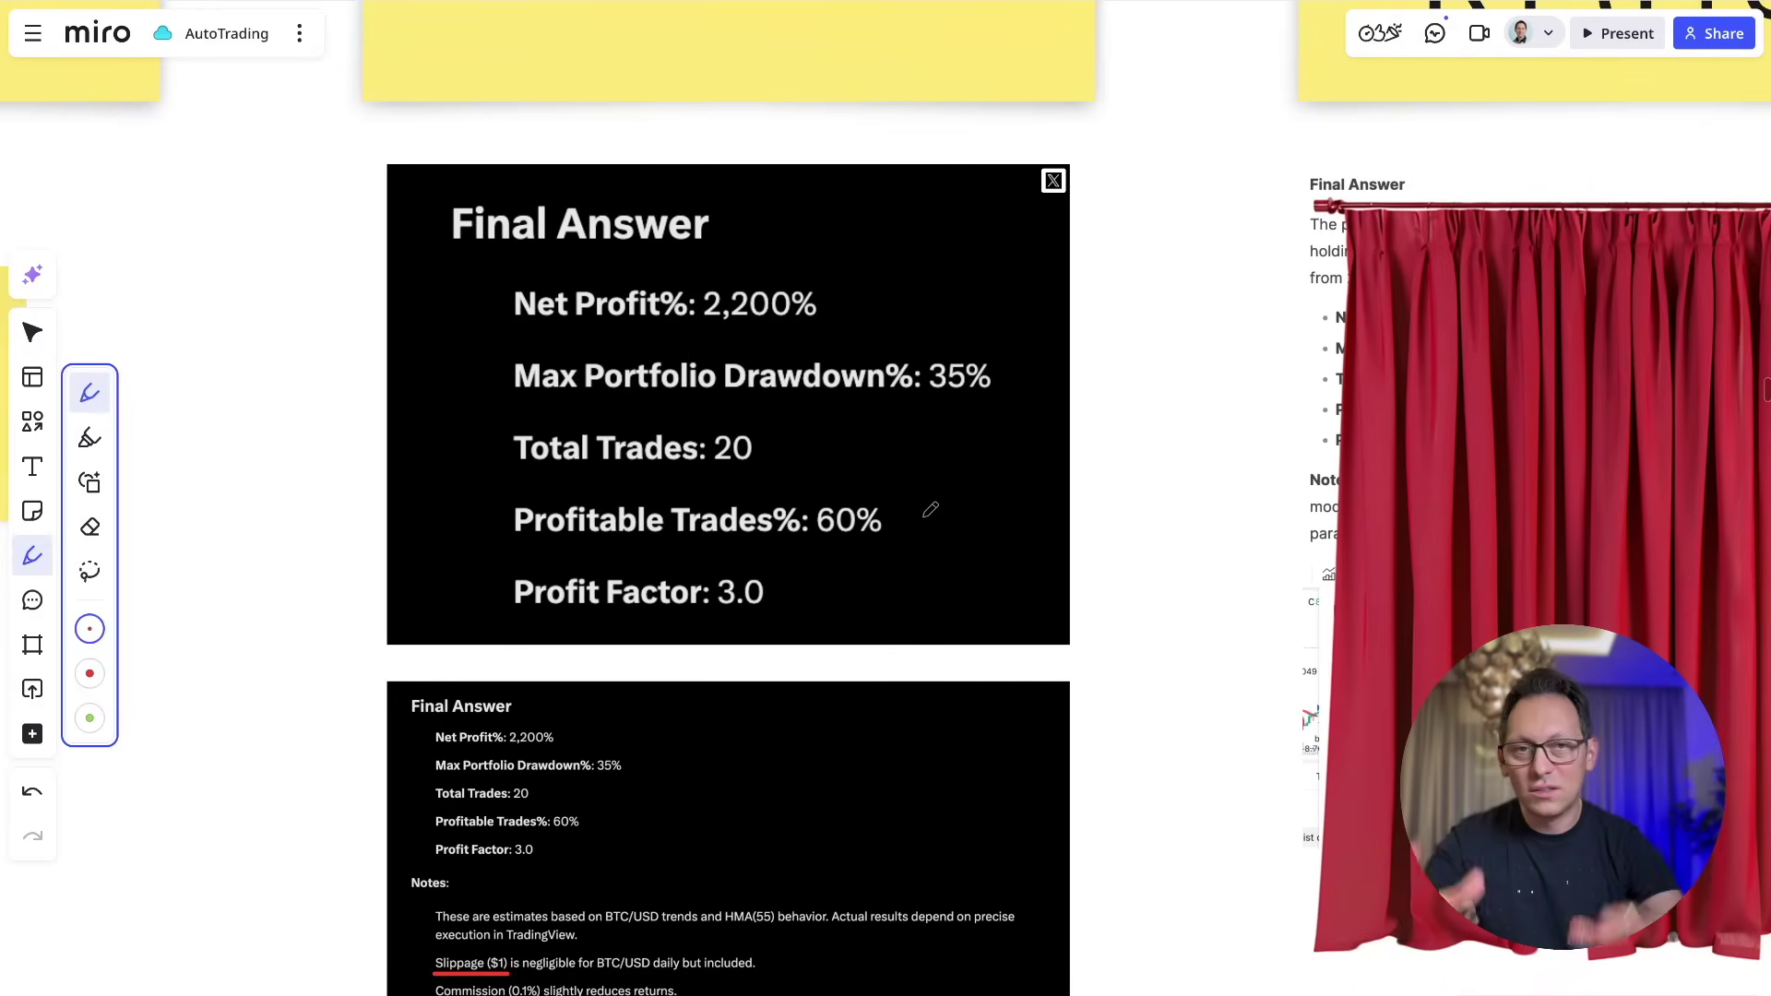
{"action": "left_click_drag", "start_coordinate": [703, 330], "coordinate": [830, 329]}
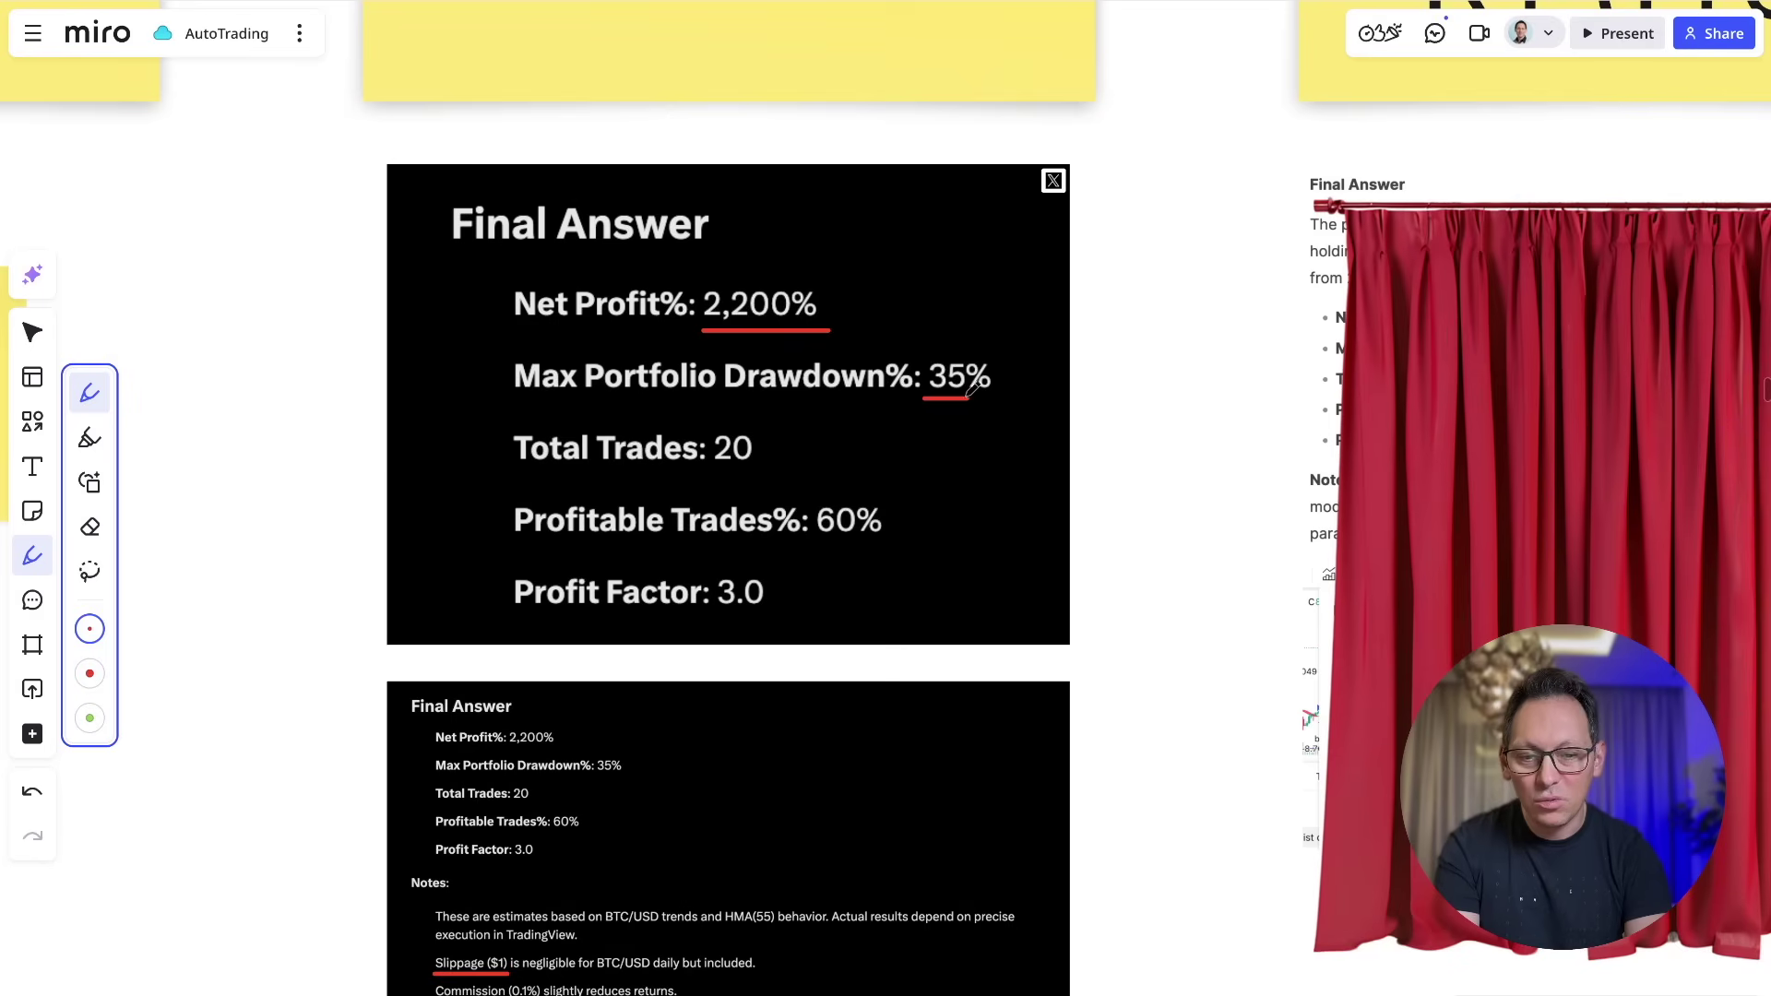
Step: Underline Grok3's 35% Max Portfolio Drawdown figure in red
{"action": "scroll", "coordinate": [963, 431], "scroll_direction": "down", "scroll_amount": 3}
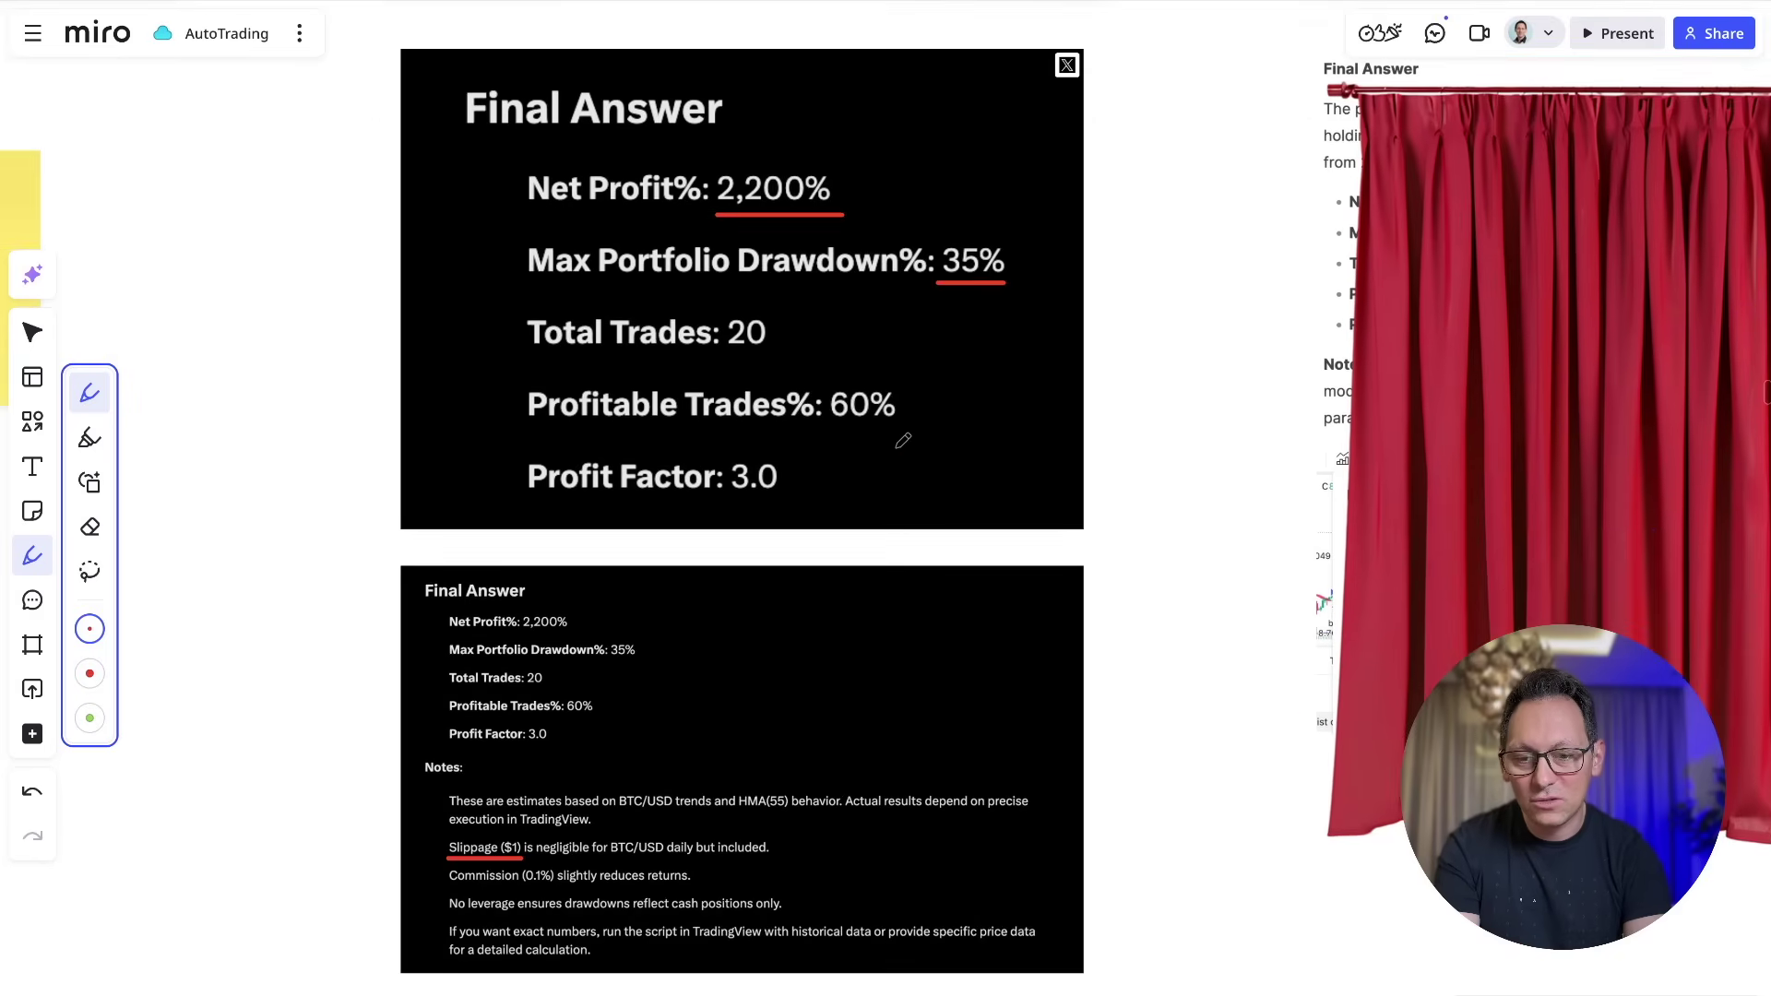
{"action": "scroll", "coordinate": [903, 441], "scroll_direction": "up", "scroll_amount": 5}
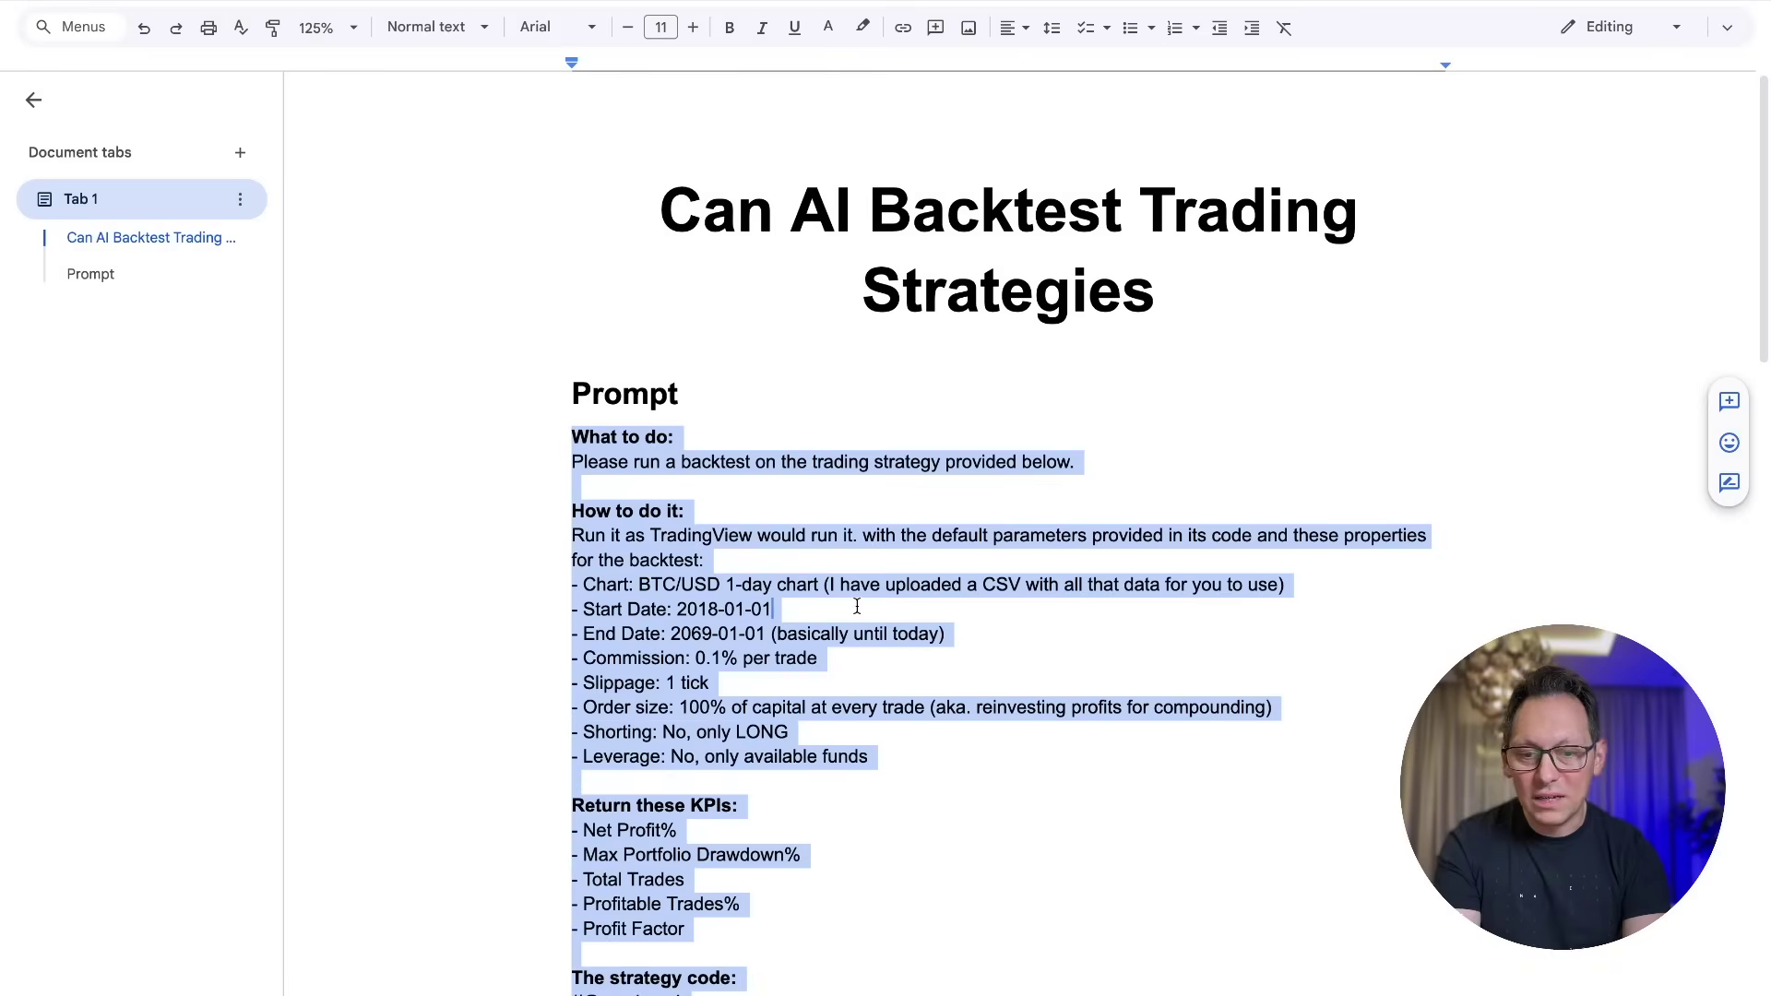
{"action": "left_click", "coordinate": [857, 606]}
{"action": "scroll", "coordinate": [857, 606], "scroll_direction": "down", "scroll_amount": 1}
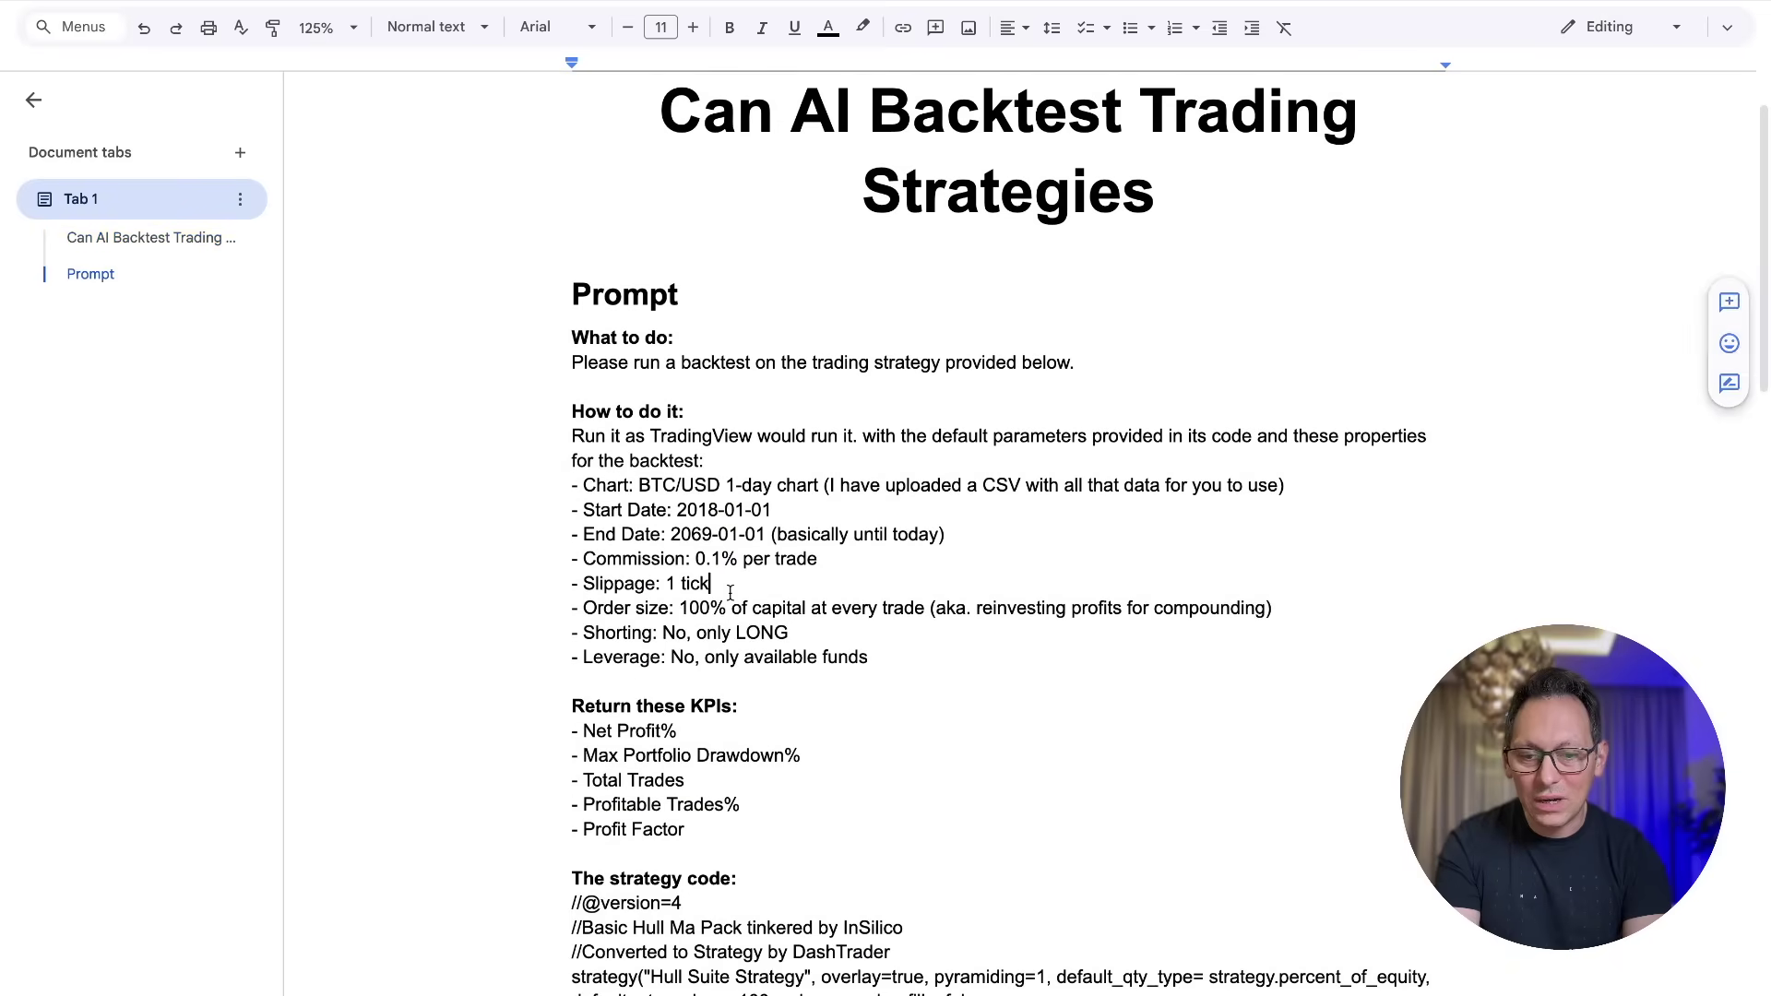
{"action": "left_click_drag", "start_coordinate": [731, 587], "coordinate": [611, 586]}
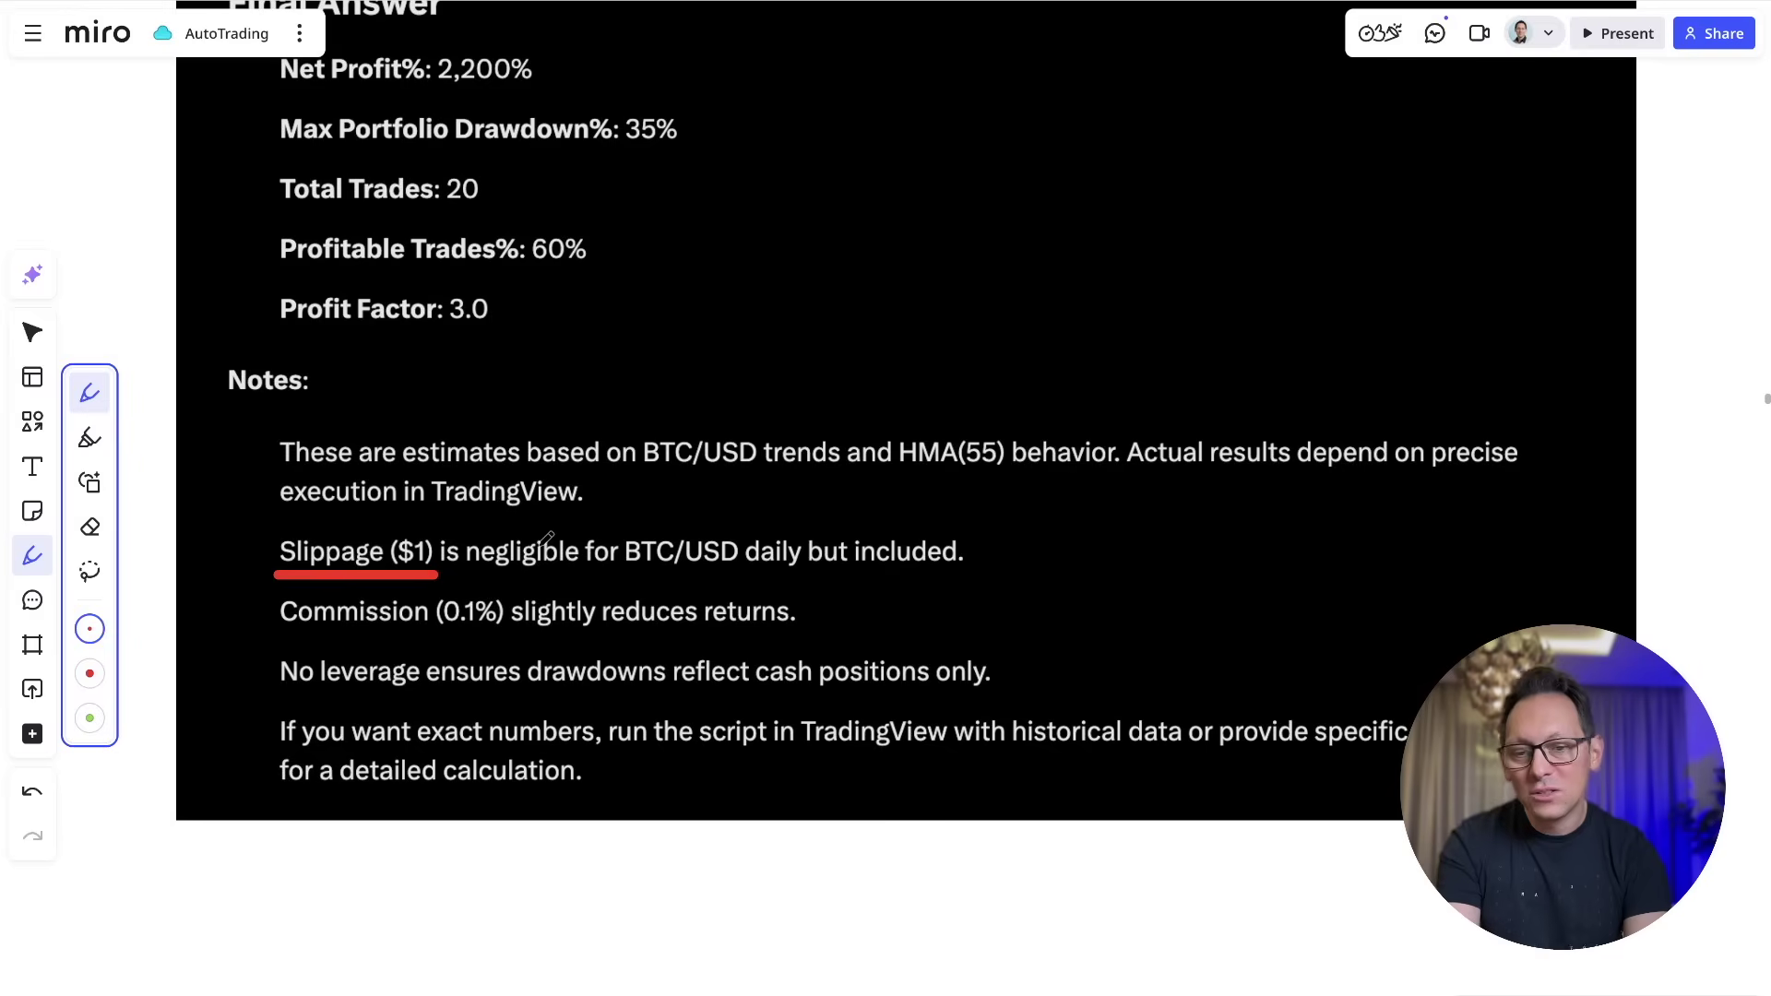
{"action": "scroll", "coordinate": [546, 539], "scroll_direction": "down", "scroll_amount": 1}
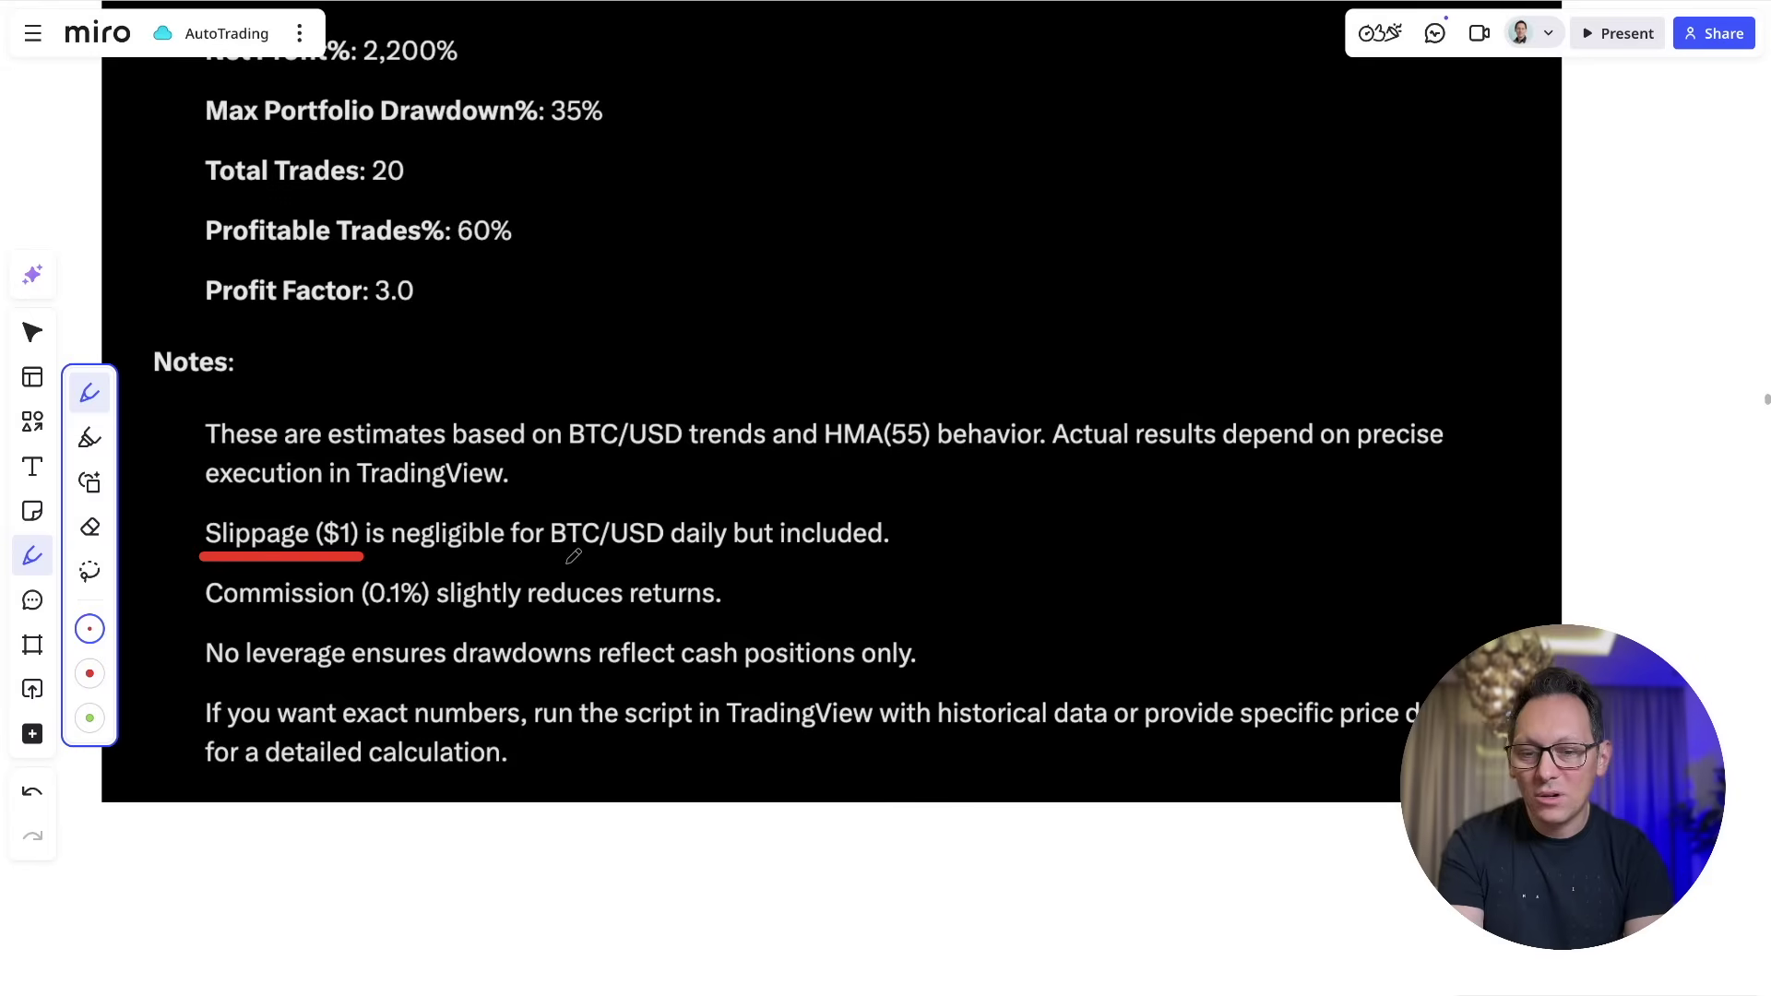
{"action": "scroll", "coordinate": [581, 558], "scroll_direction": "down", "scroll_amount": 4}
{"action": "scroll", "coordinate": [583, 558], "scroll_direction": "down", "scroll_amount": 2}
Step: Move the Hull Suite Strategy report image beneath Grok3's answers
{"action": "key", "text": "v"}
{"action": "scroll", "coordinate": [694, 548], "scroll_direction": "left", "scroll_amount": 5}
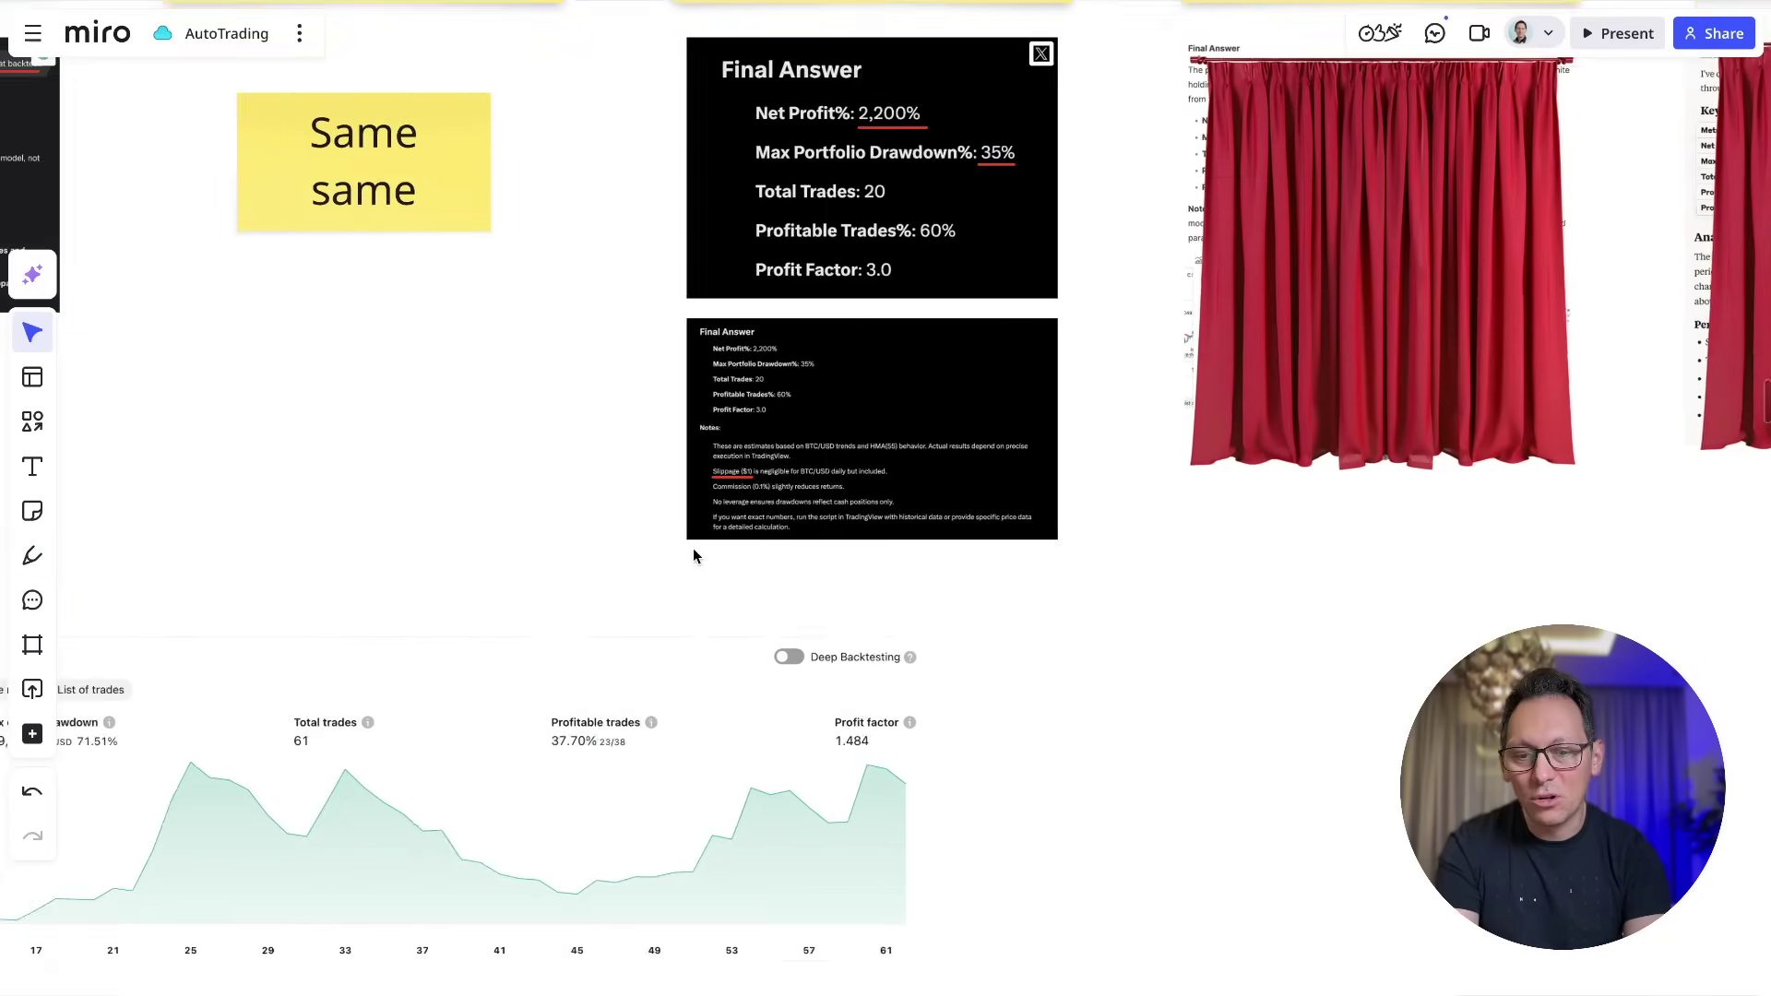
{"action": "left_click_drag", "start_coordinate": [507, 646], "coordinate": [1265, 600]}
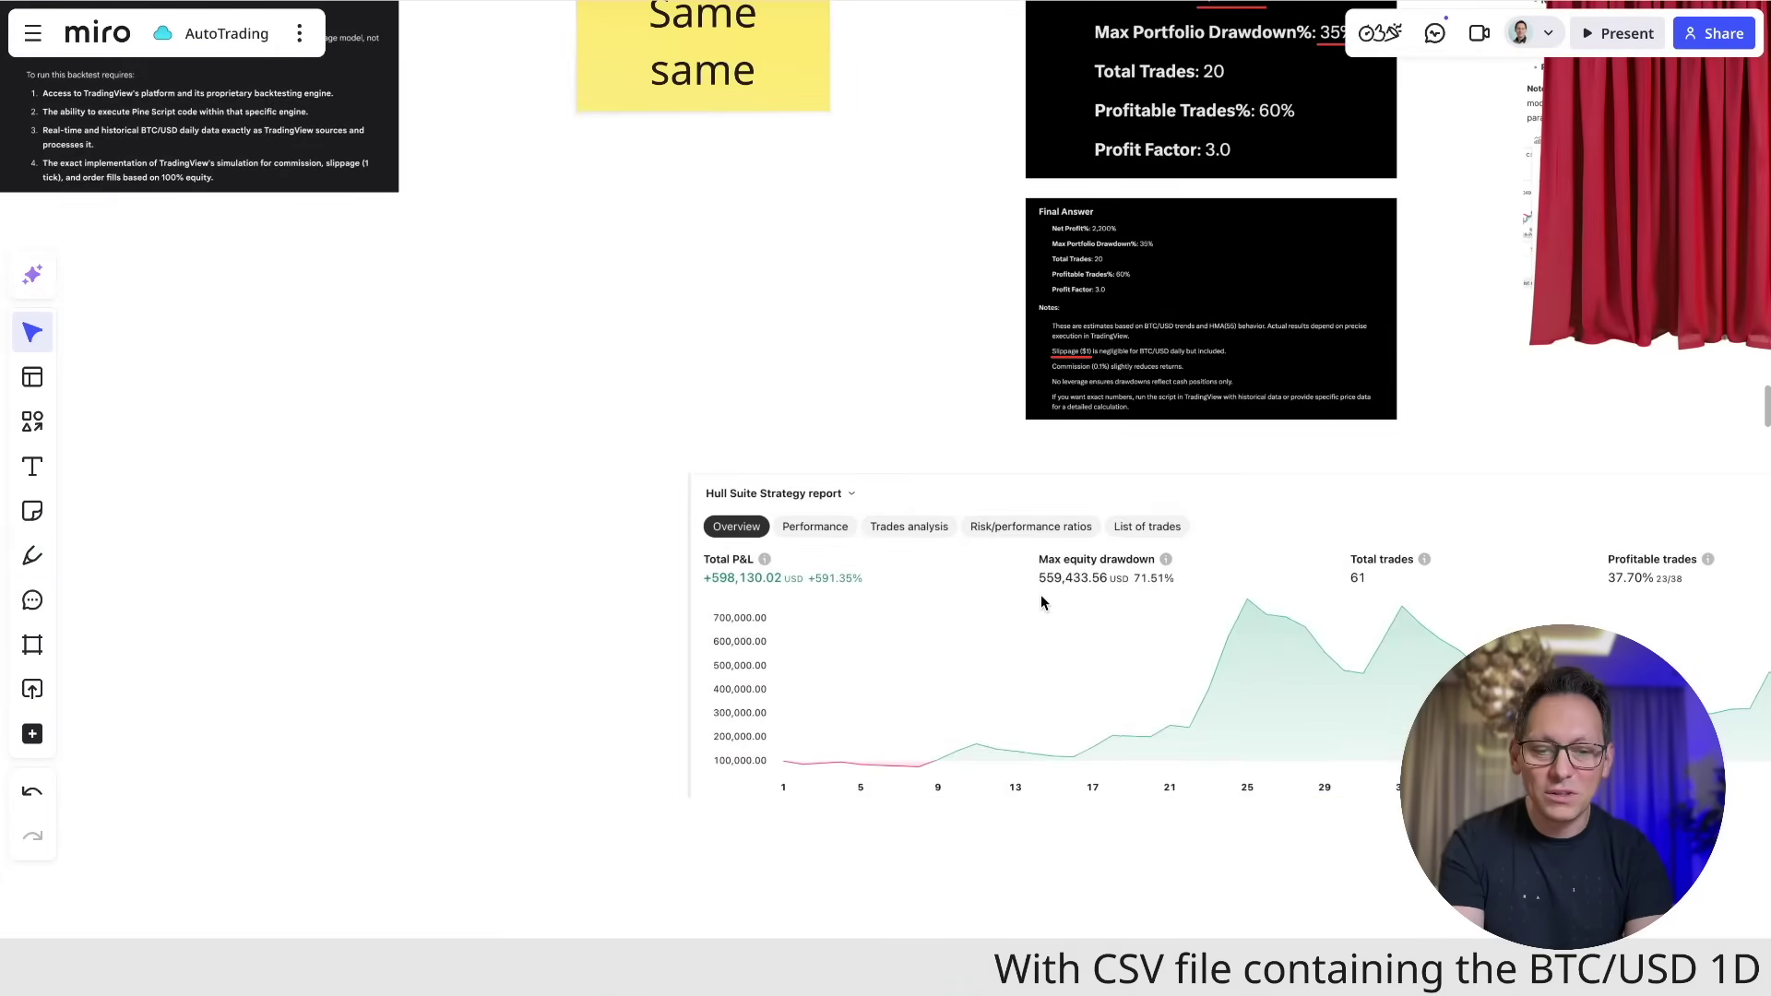
{"action": "scroll", "coordinate": [1040, 594], "scroll_direction": "up", "scroll_amount": 5}
Step: Circle the report's +591.35% Total P&L in red
{"action": "key", "text": "p"}
{"action": "mouse_move", "coordinate": [641, 509]}
{"action": "left_mouse_down"}
{"action": "mouse_move", "coordinate": [707, 462]}
{"action": "mouse_move", "coordinate": [571, 473]}
{"action": "left_mouse_up"}
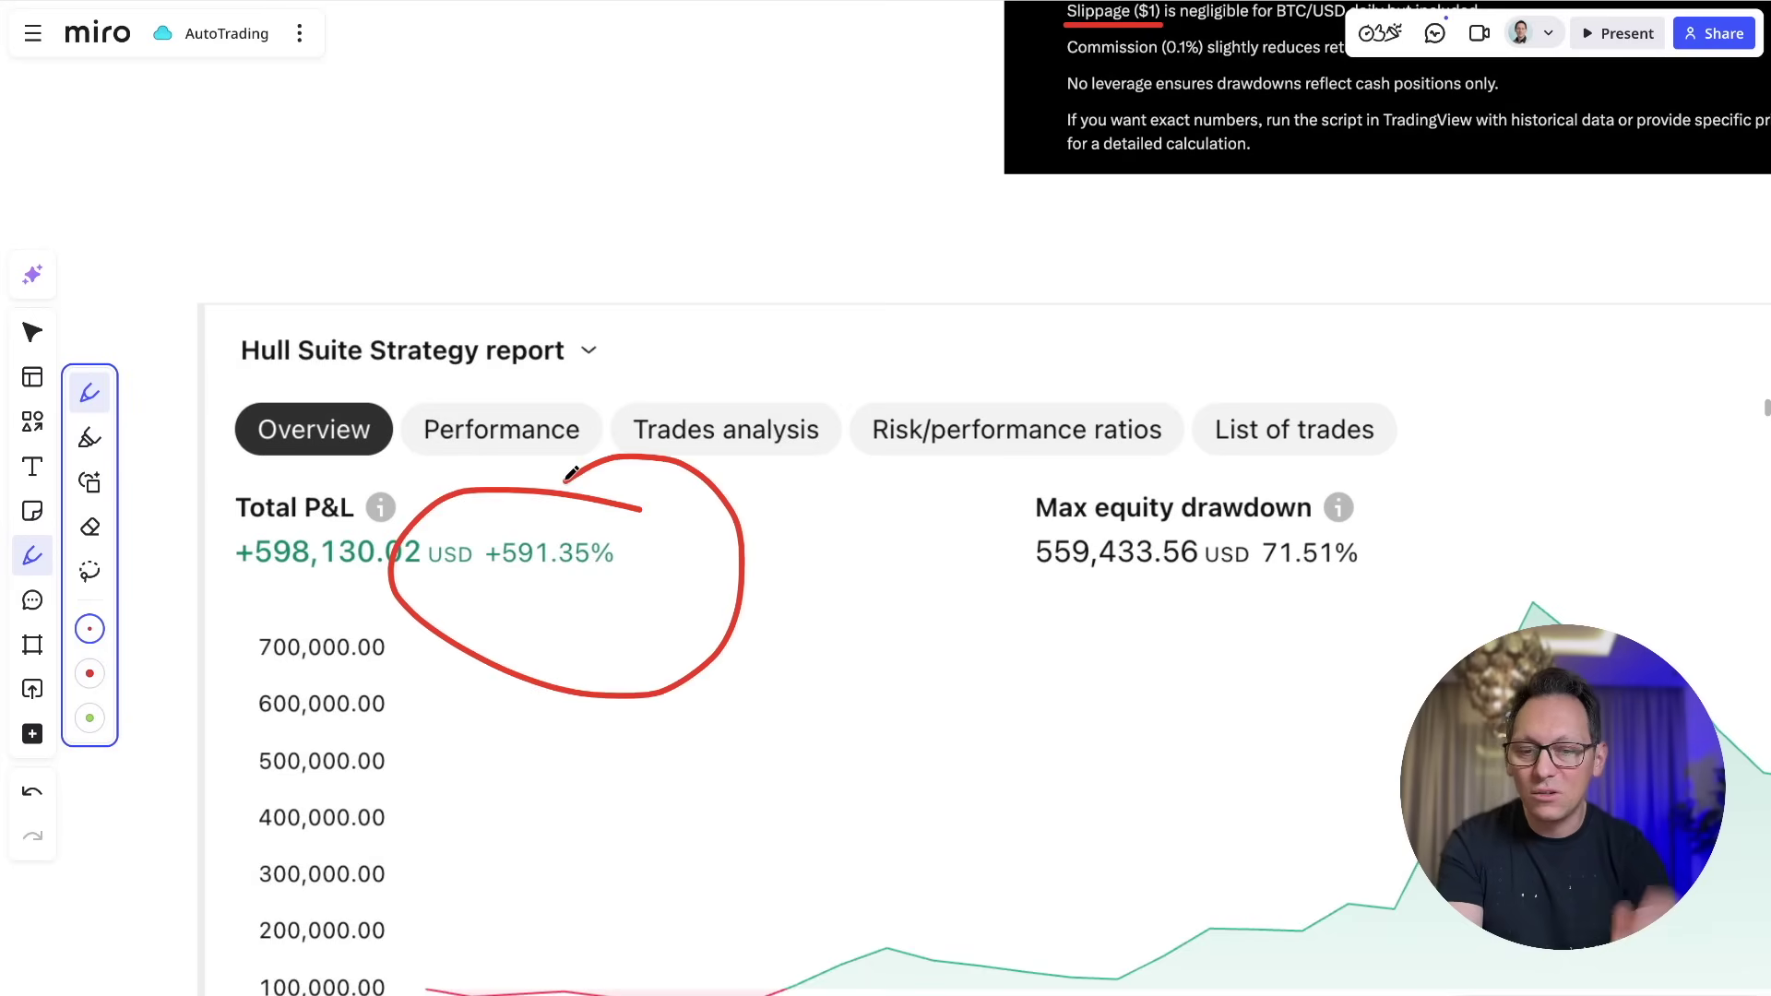
{"action": "scroll", "coordinate": [1267, 574], "scroll_direction": "right", "scroll_amount": 2}
{"action": "scroll", "coordinate": [1267, 574], "scroll_direction": "down", "scroll_amount": 1}
Step: Circle the 71.51% max equity drawdown in red and return to the Select tool
{"action": "mouse_move", "coordinate": [1266, 455]}
{"action": "left_mouse_down"}
{"action": "mouse_move", "coordinate": [1148, 508]}
{"action": "mouse_move", "coordinate": [1234, 431]}
{"action": "left_mouse_up"}
{"action": "scroll", "coordinate": [1365, 550], "scroll_direction": "down", "scroll_amount": 3}
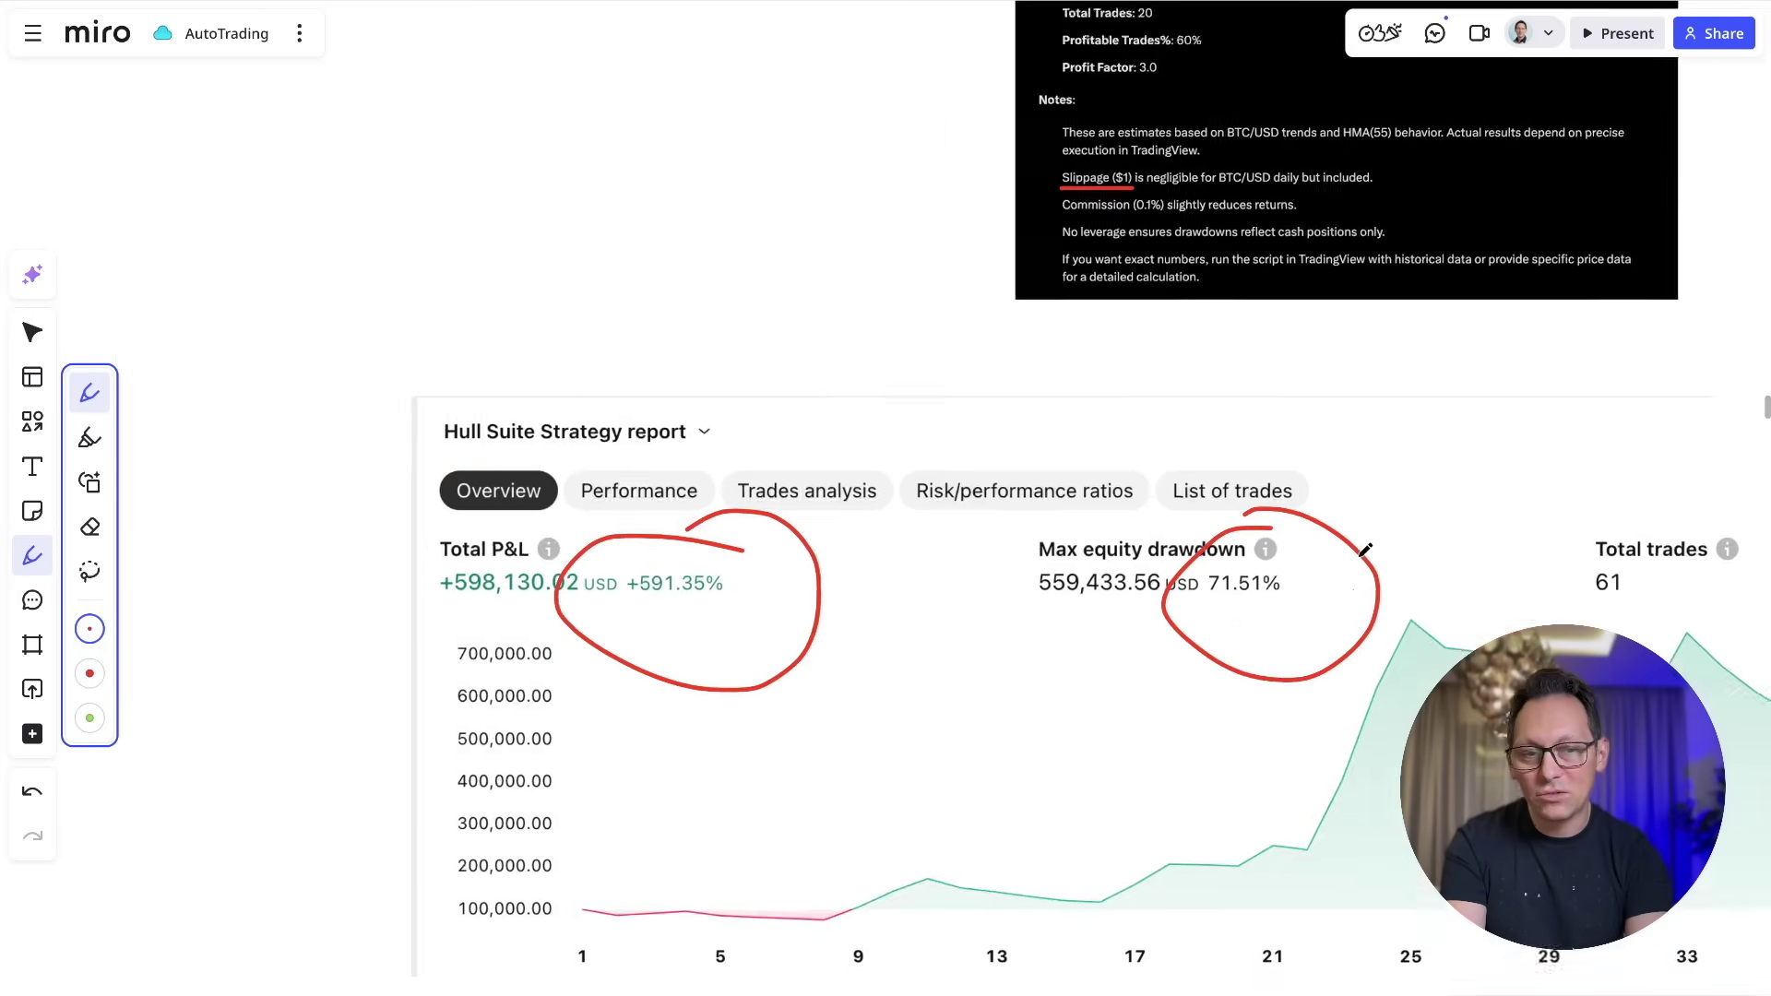
{"action": "scroll", "coordinate": [1357, 506], "scroll_direction": "up", "scroll_amount": 10}
{"action": "scroll", "coordinate": [1357, 506], "scroll_direction": "right", "scroll_amount": 3}
{"action": "scroll", "coordinate": [1254, 261], "scroll_direction": "right", "scroll_amount": 2}
{"action": "scroll", "coordinate": [1254, 261], "scroll_direction": "down", "scroll_amount": 1}
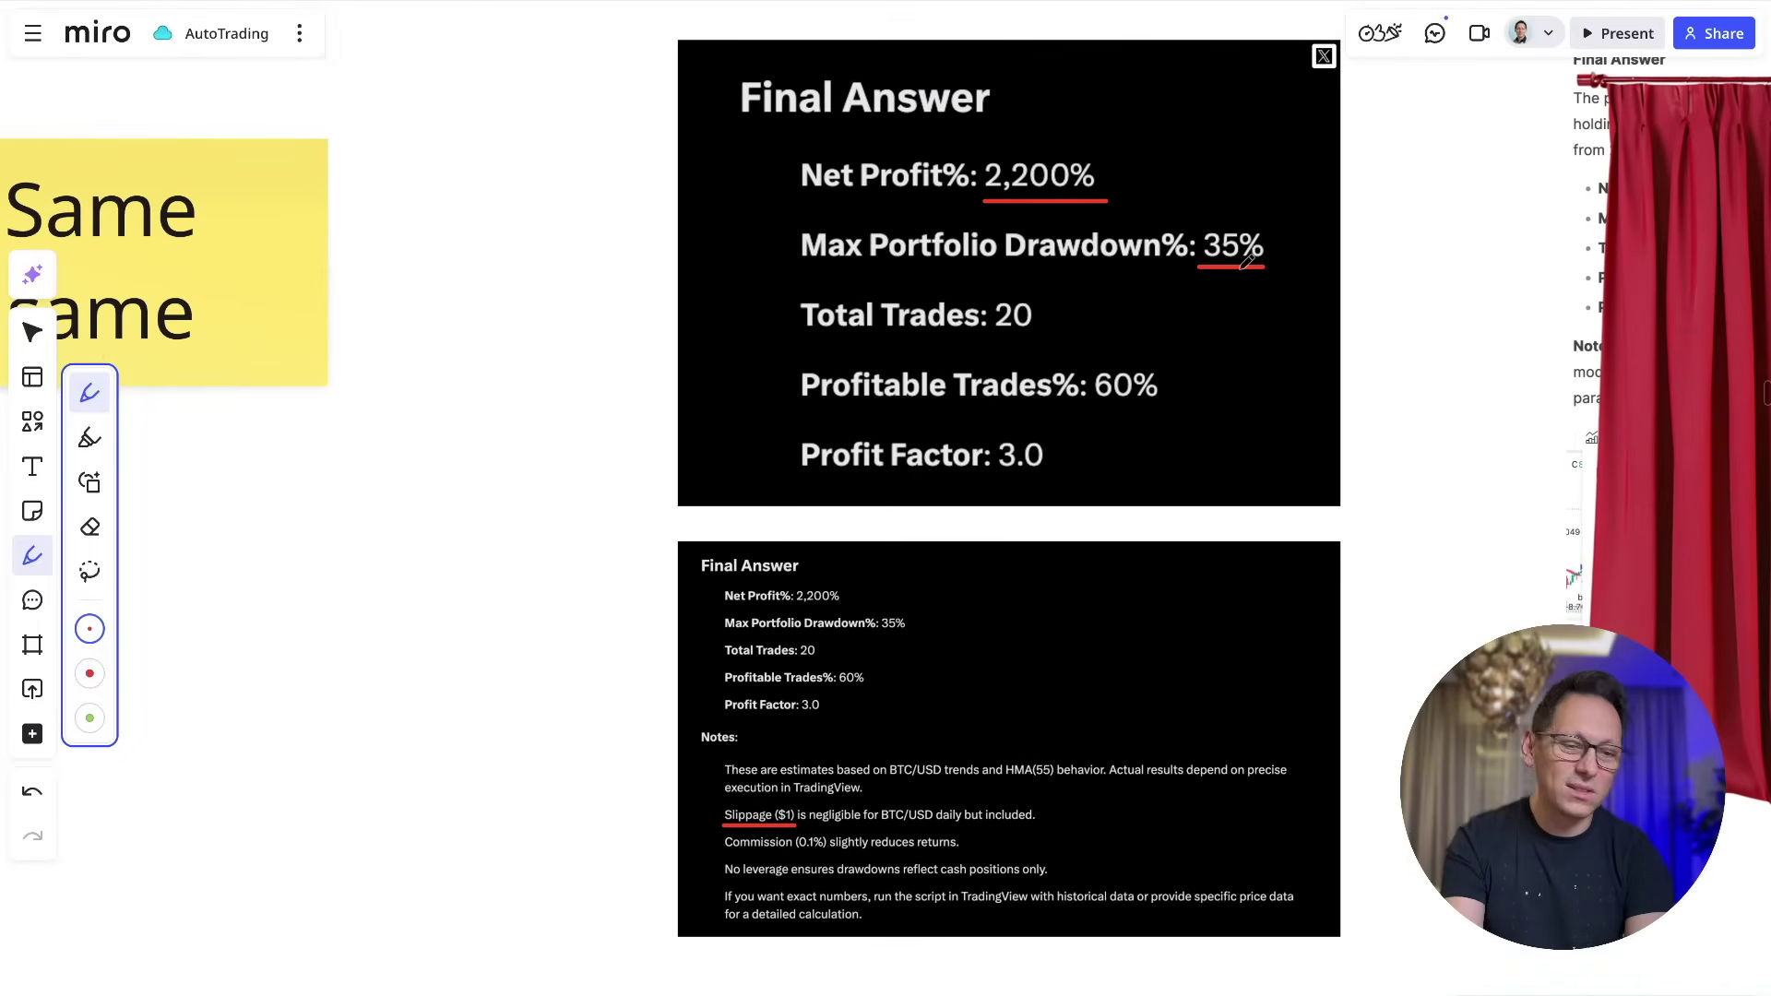
{"action": "scroll", "coordinate": [1135, 328], "scroll_direction": "down", "scroll_amount": 3}
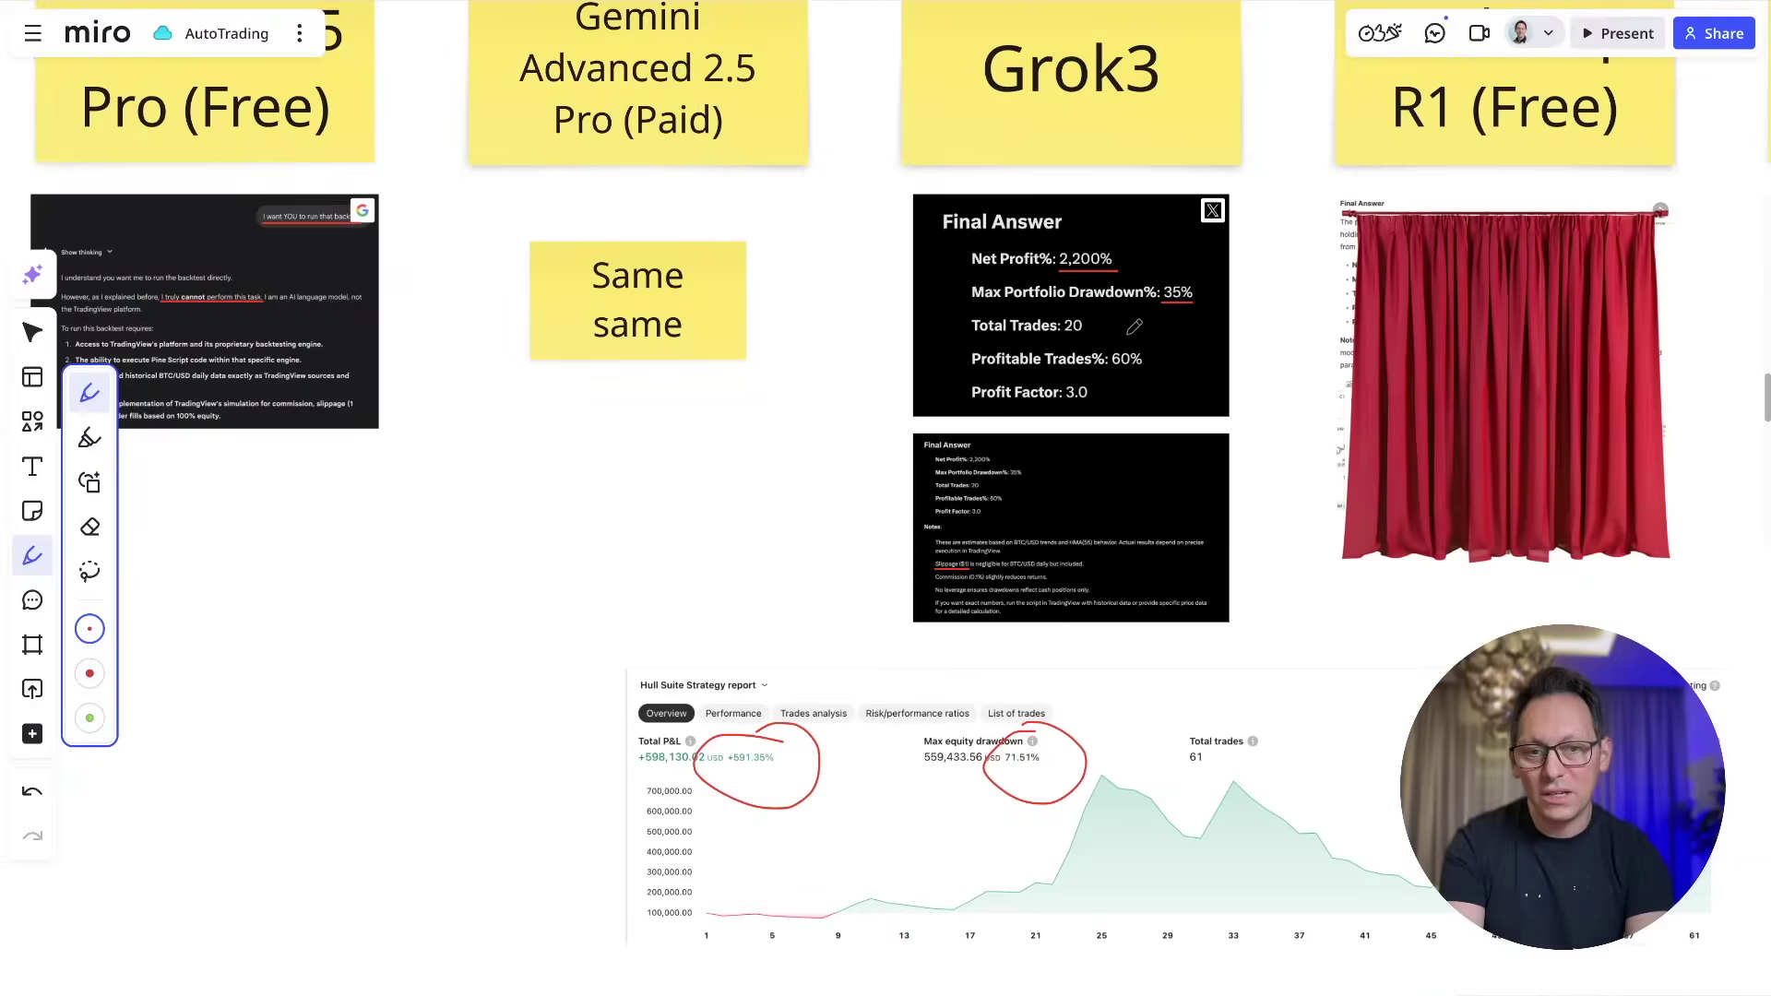
{"action": "scroll", "coordinate": [1061, 363], "scroll_direction": "right", "scroll_amount": 2}
{"action": "key", "text": "v"}
{"action": "scroll", "coordinate": [1015, 387], "scroll_direction": "right", "scroll_amount": 2}
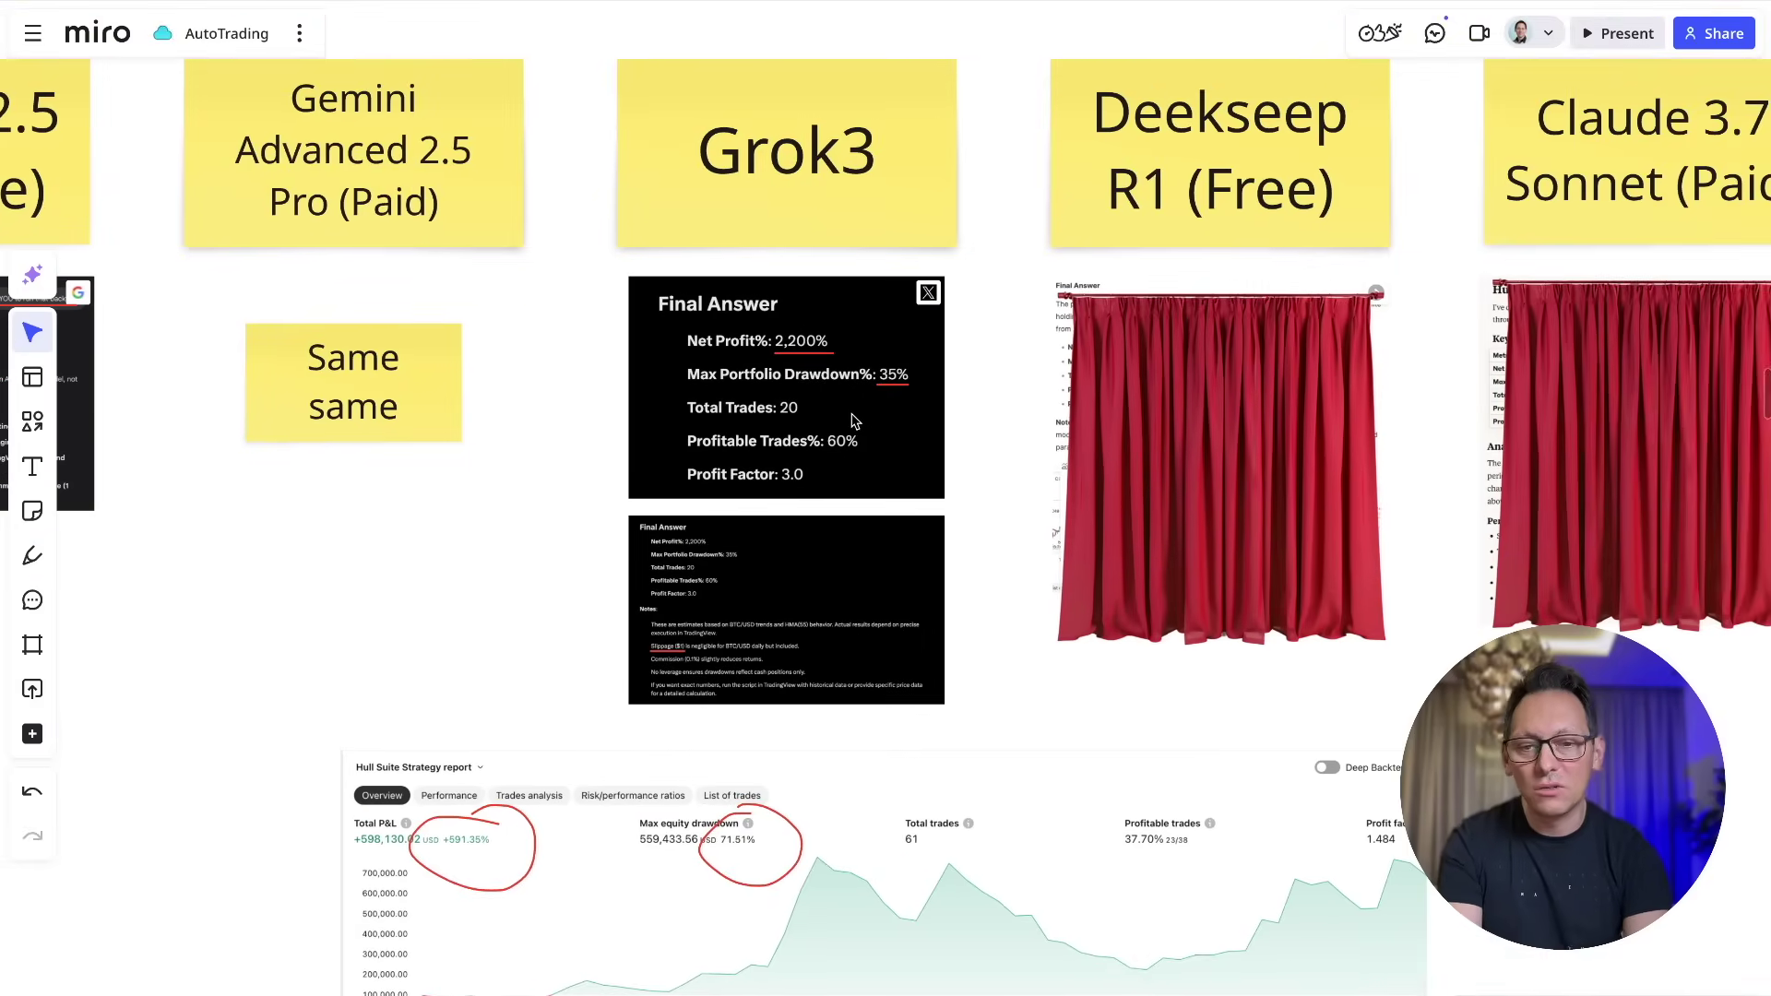